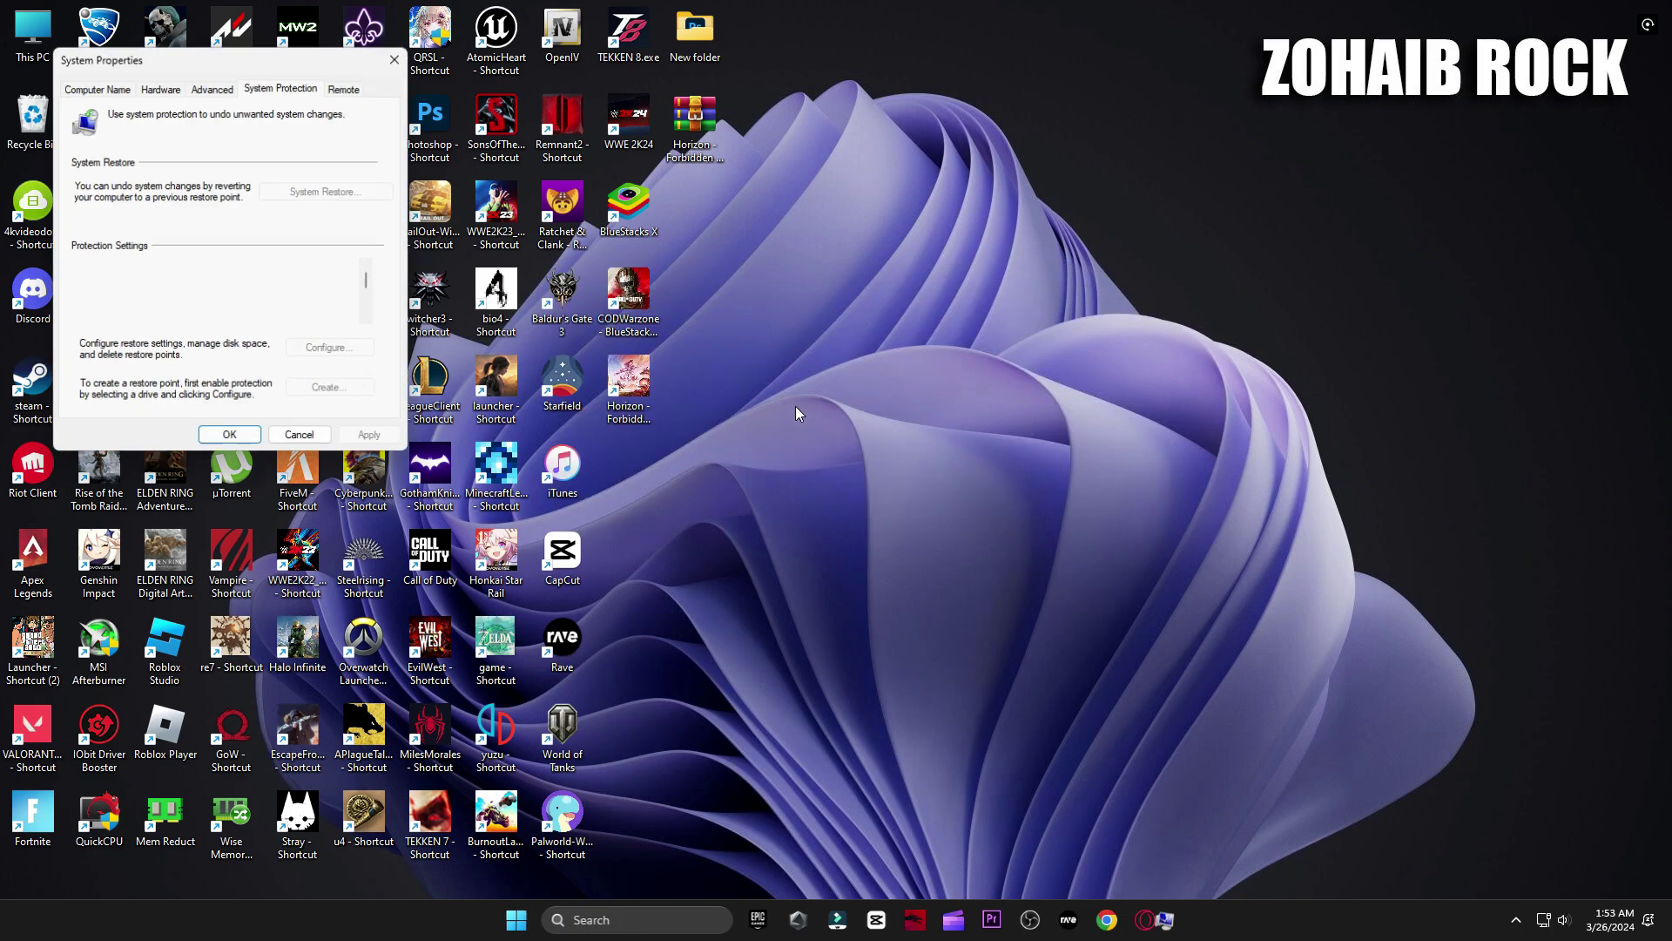
# Confirm the system protection settings for Local Disk (C:) with protection turned on and maximum usage at 5%.
pyautogui.moveTo(281, 37); pyautogui.dragTo(1044, 214)
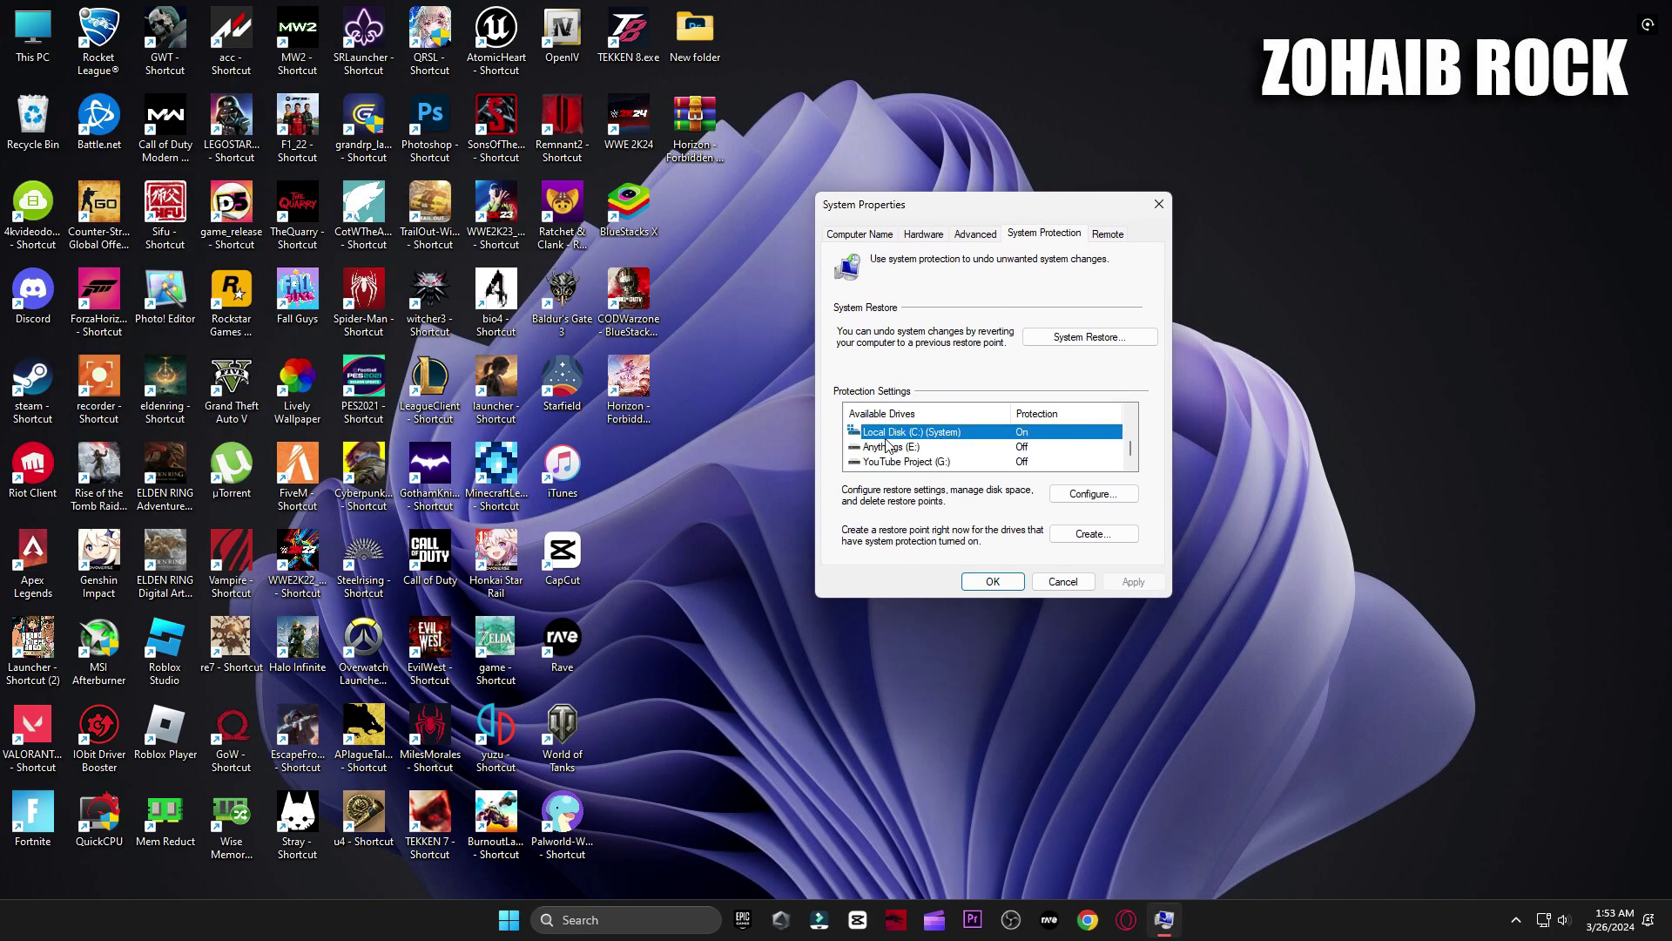
pyautogui.click(1080, 496)
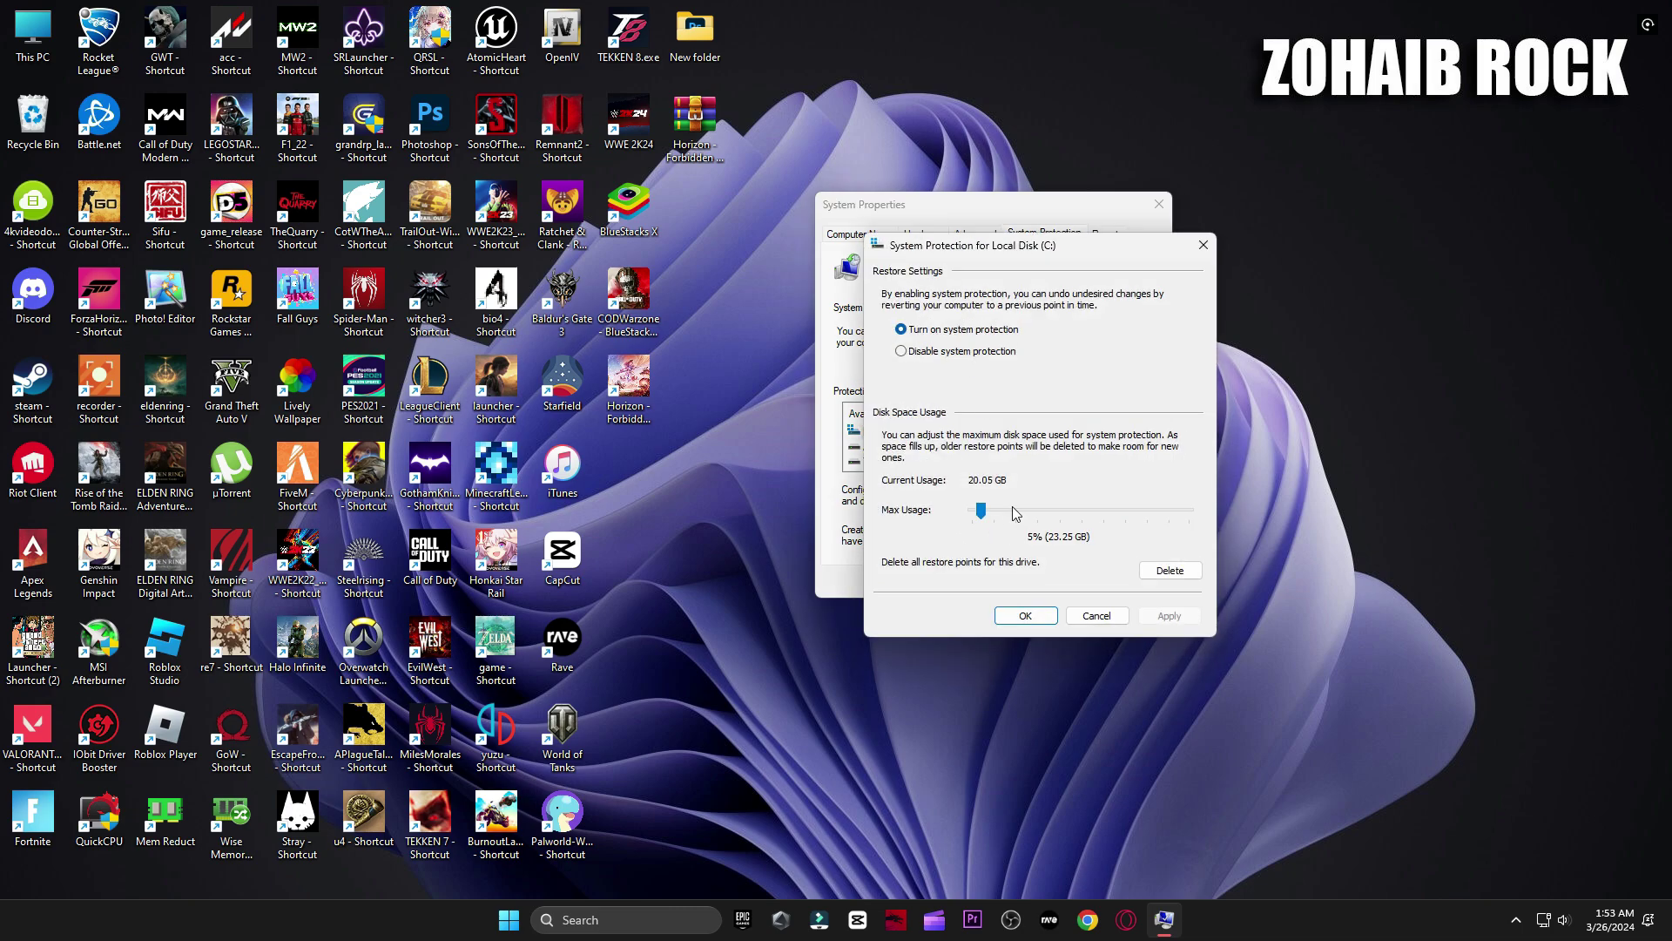
pyautogui.click(1028, 614)
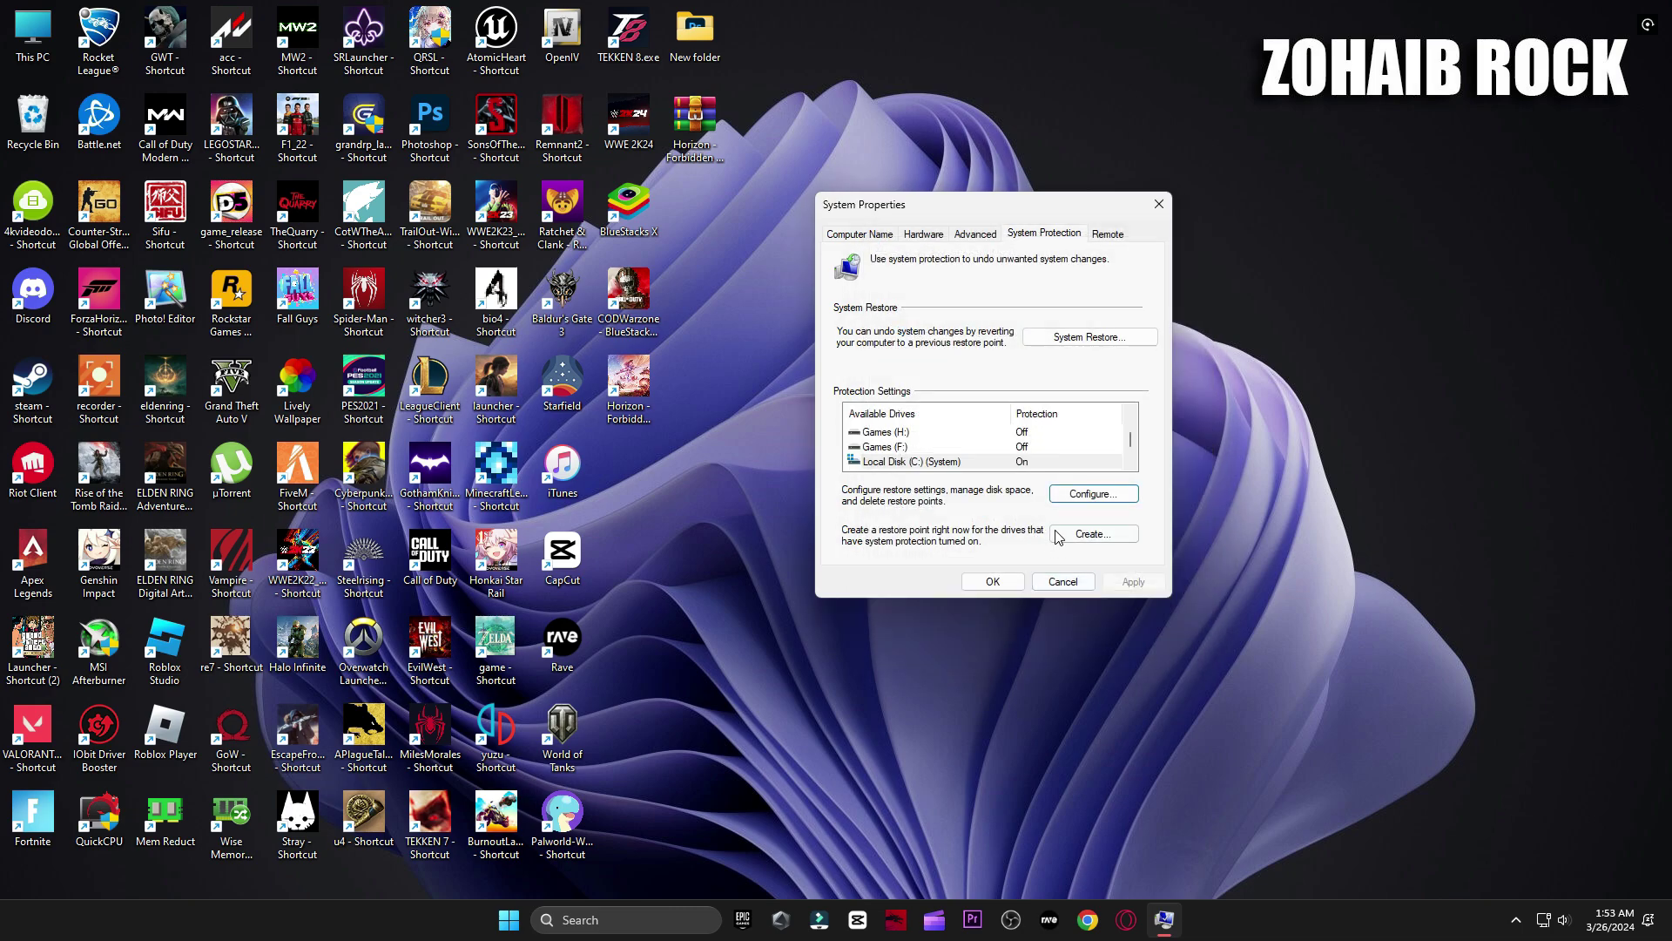
# Create a restore point described as "backup" and close the system properties.
pyautogui.click(1093, 534)
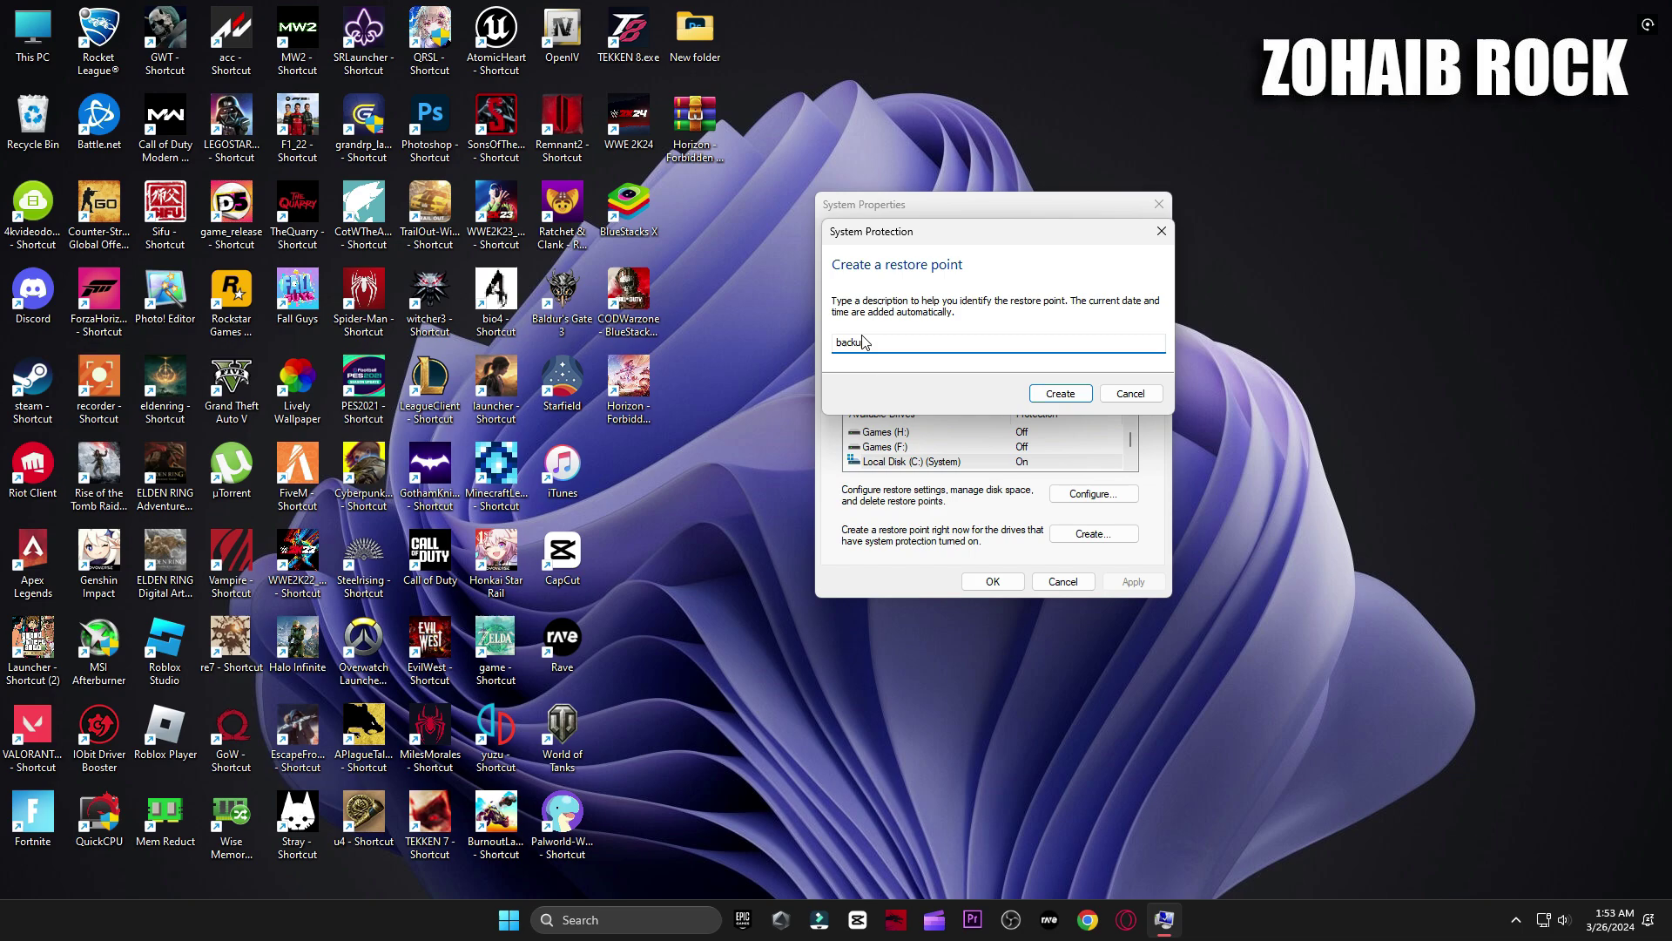
pyautogui.click(1052, 397)
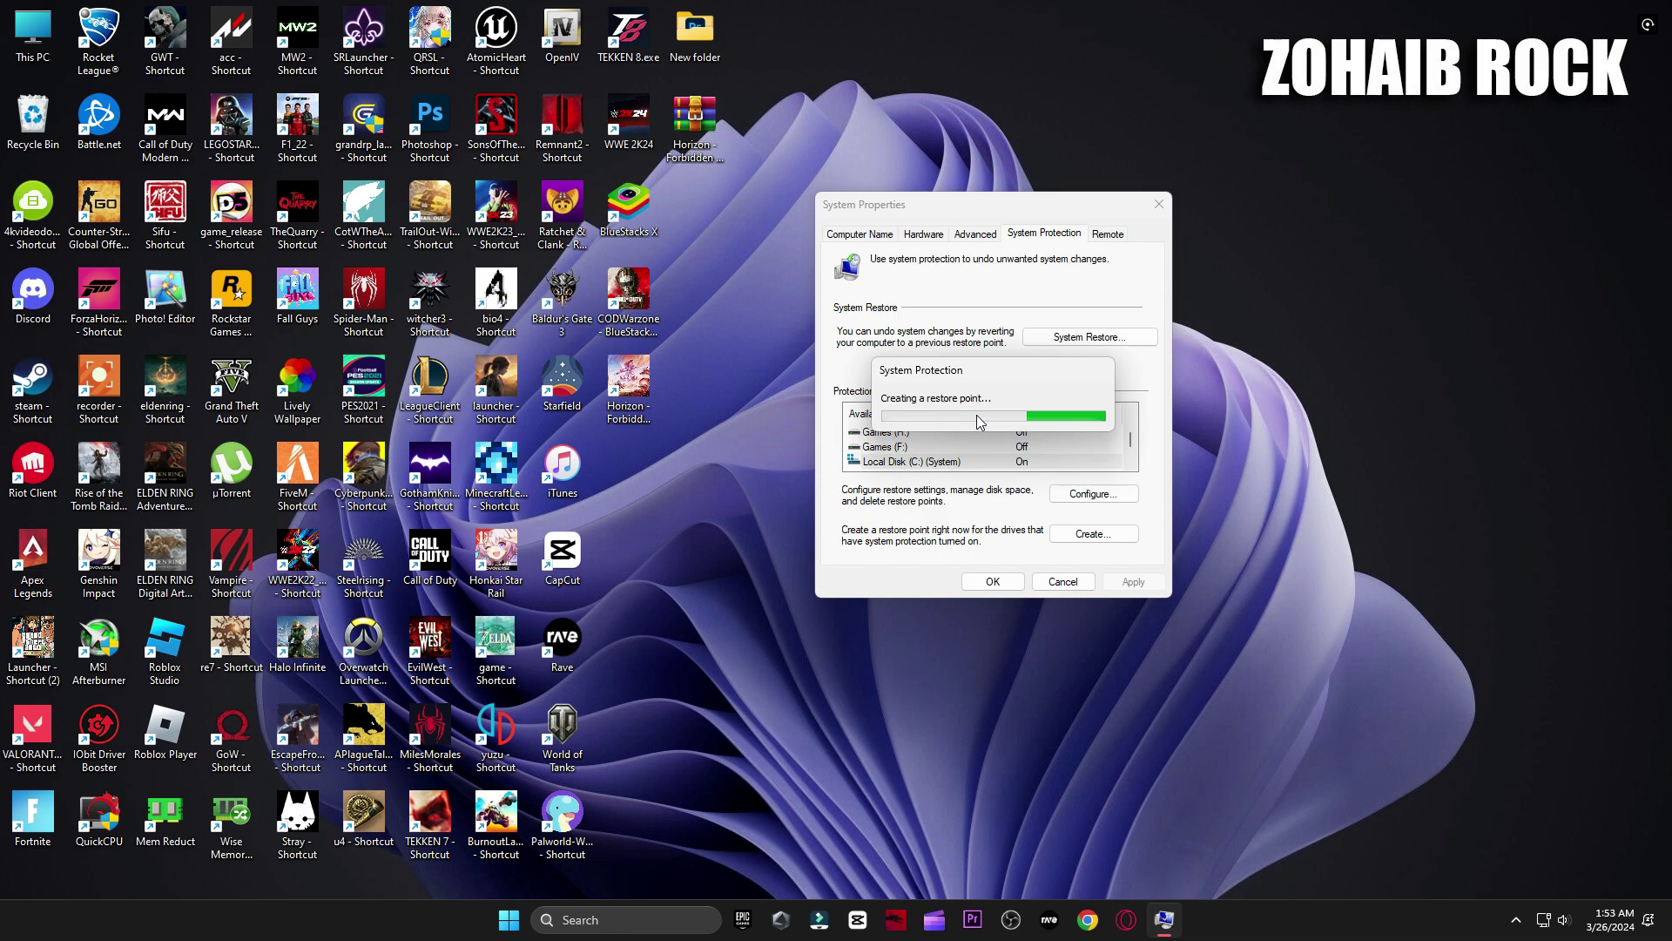
pyautogui.click(1103, 409)
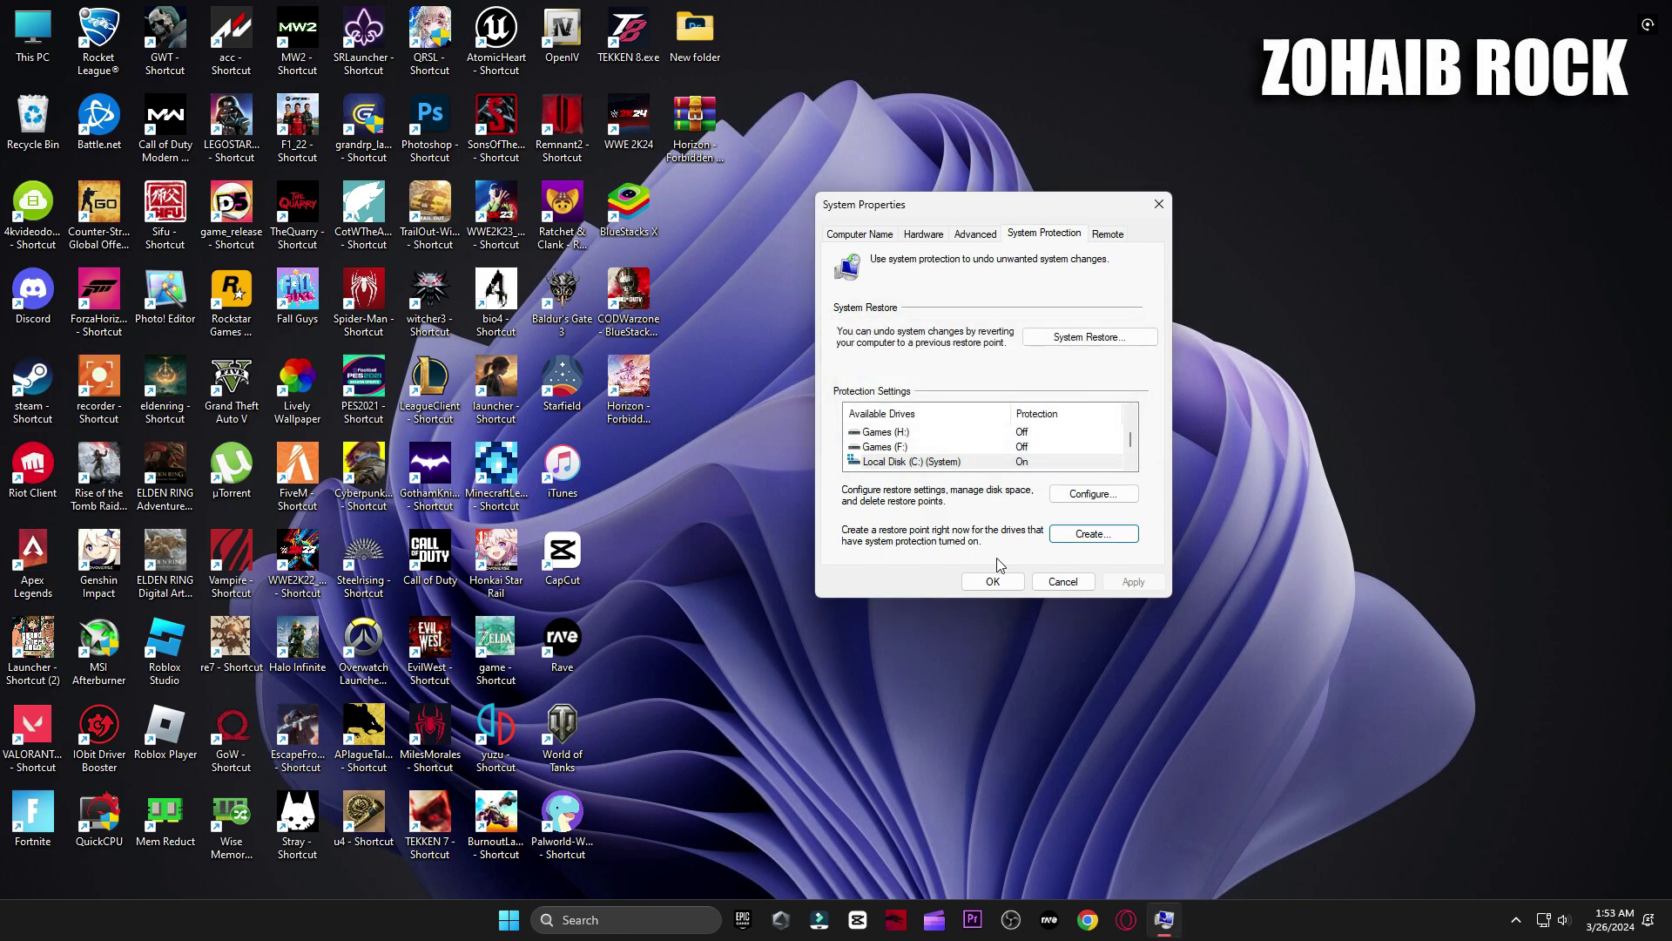
pyautogui.click(993, 582)
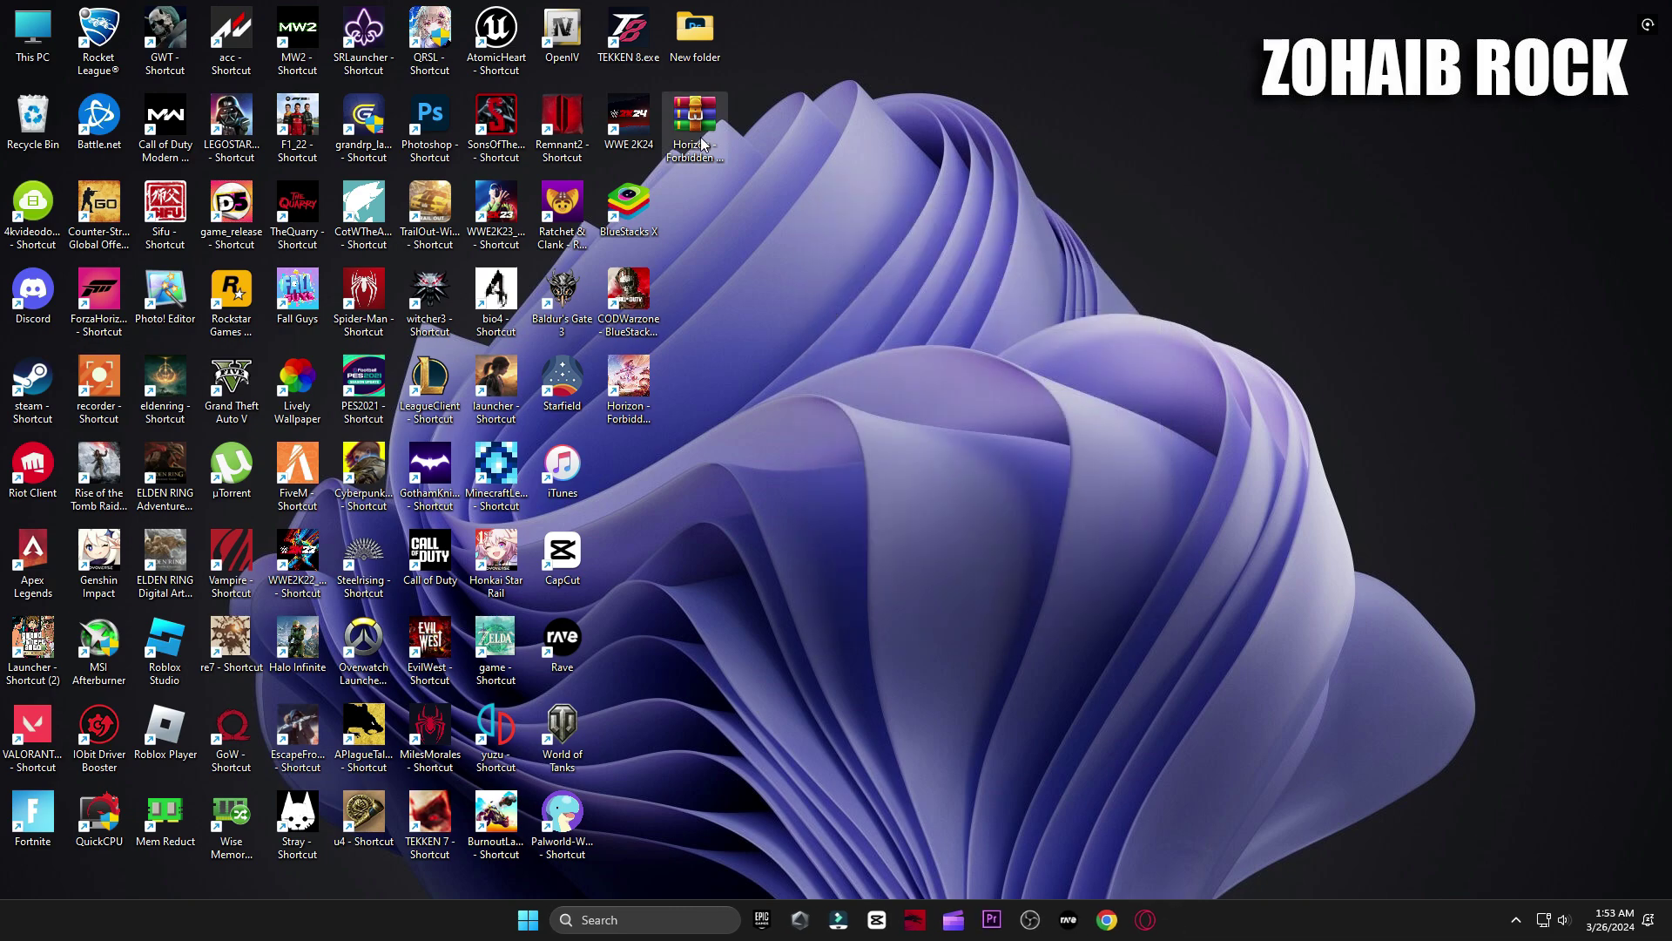
# Extract the Horizon - Forbidden West FPS BOOST archive onto the desktop and open its 1 Windows Tweaks folder.
pyautogui.moveTo(700, 138); pyautogui.dragTo(928, 269)
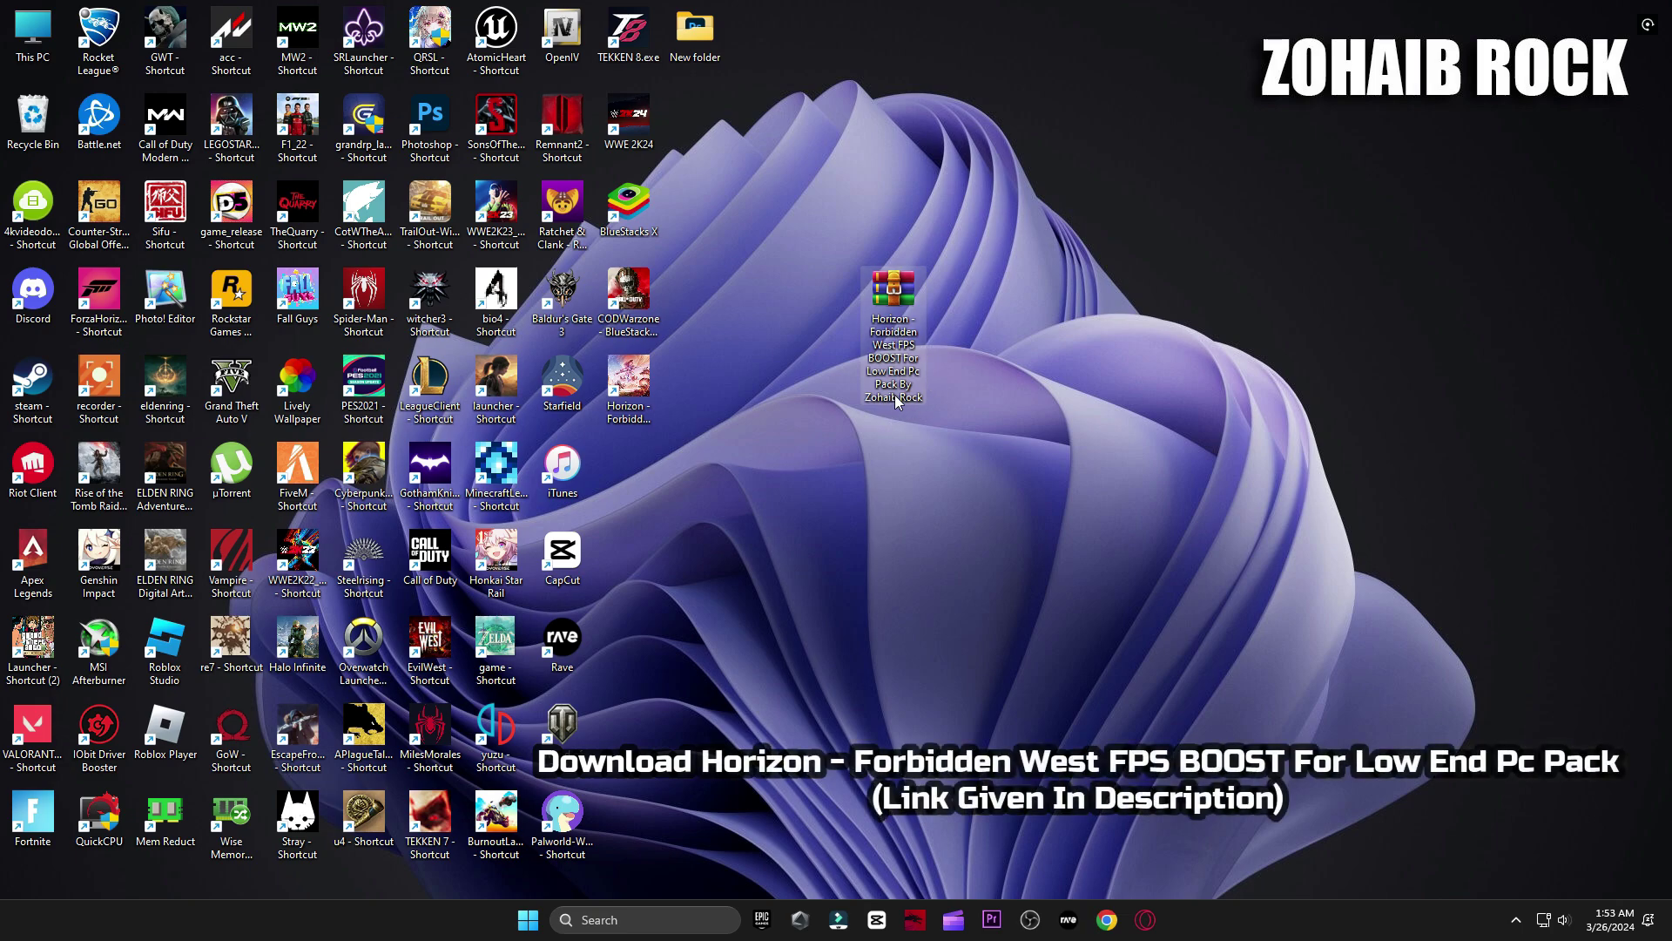
pyautogui.rightClick(891, 325)
pyautogui.moveTo(1016, 631)
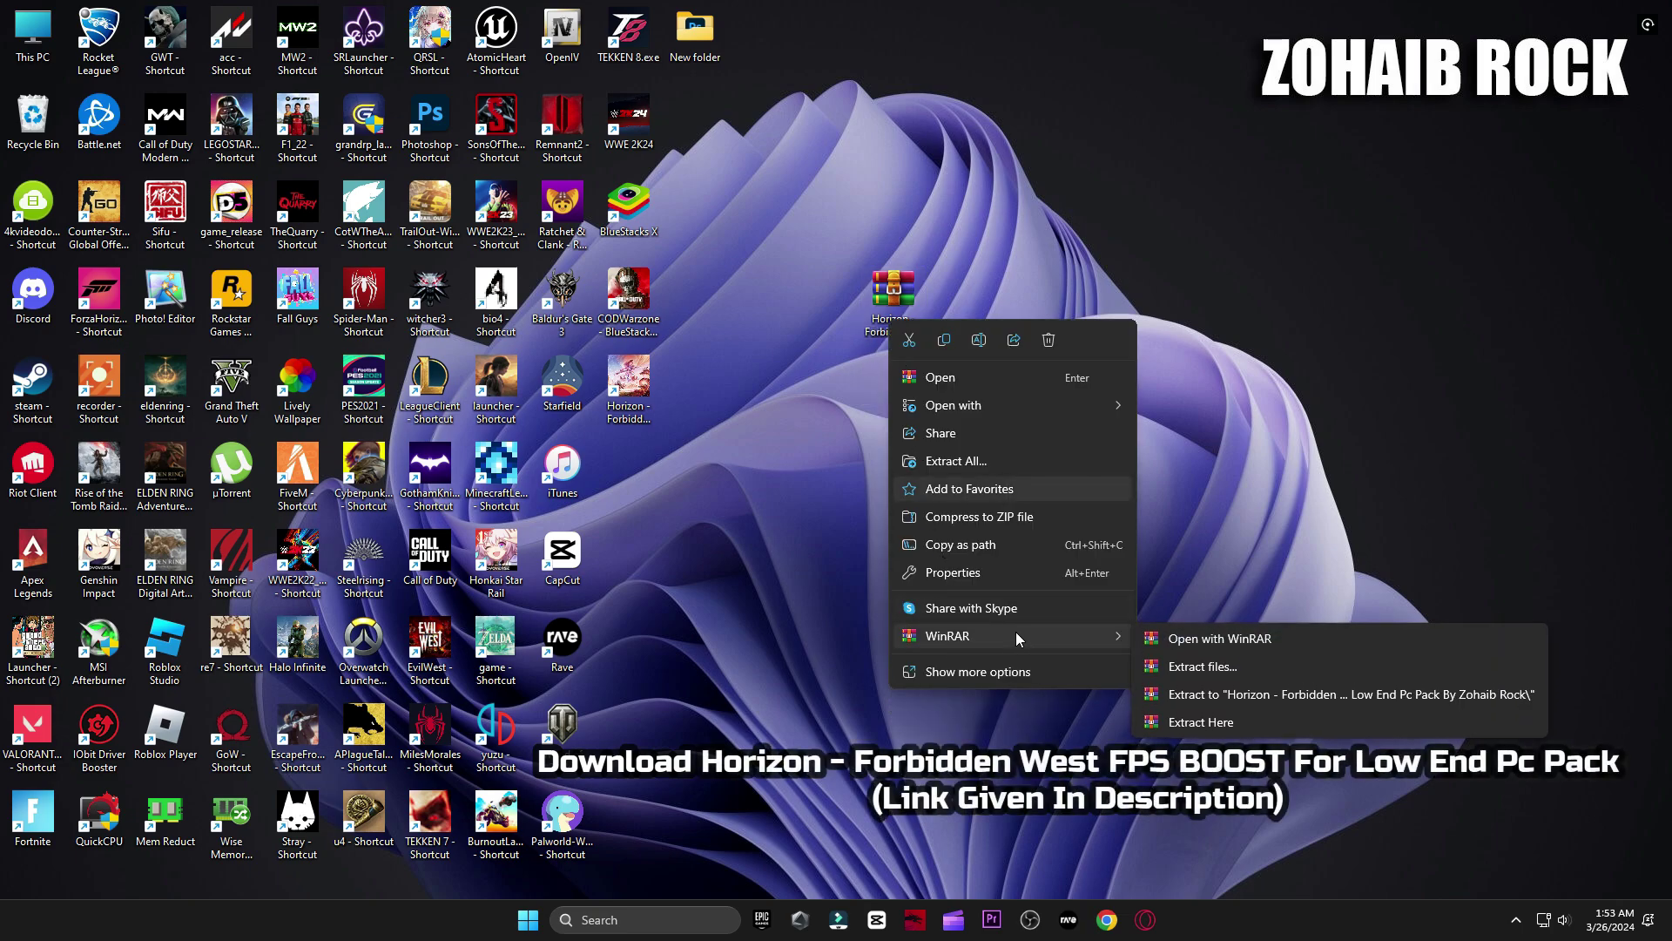
pyautogui.click(1226, 725)
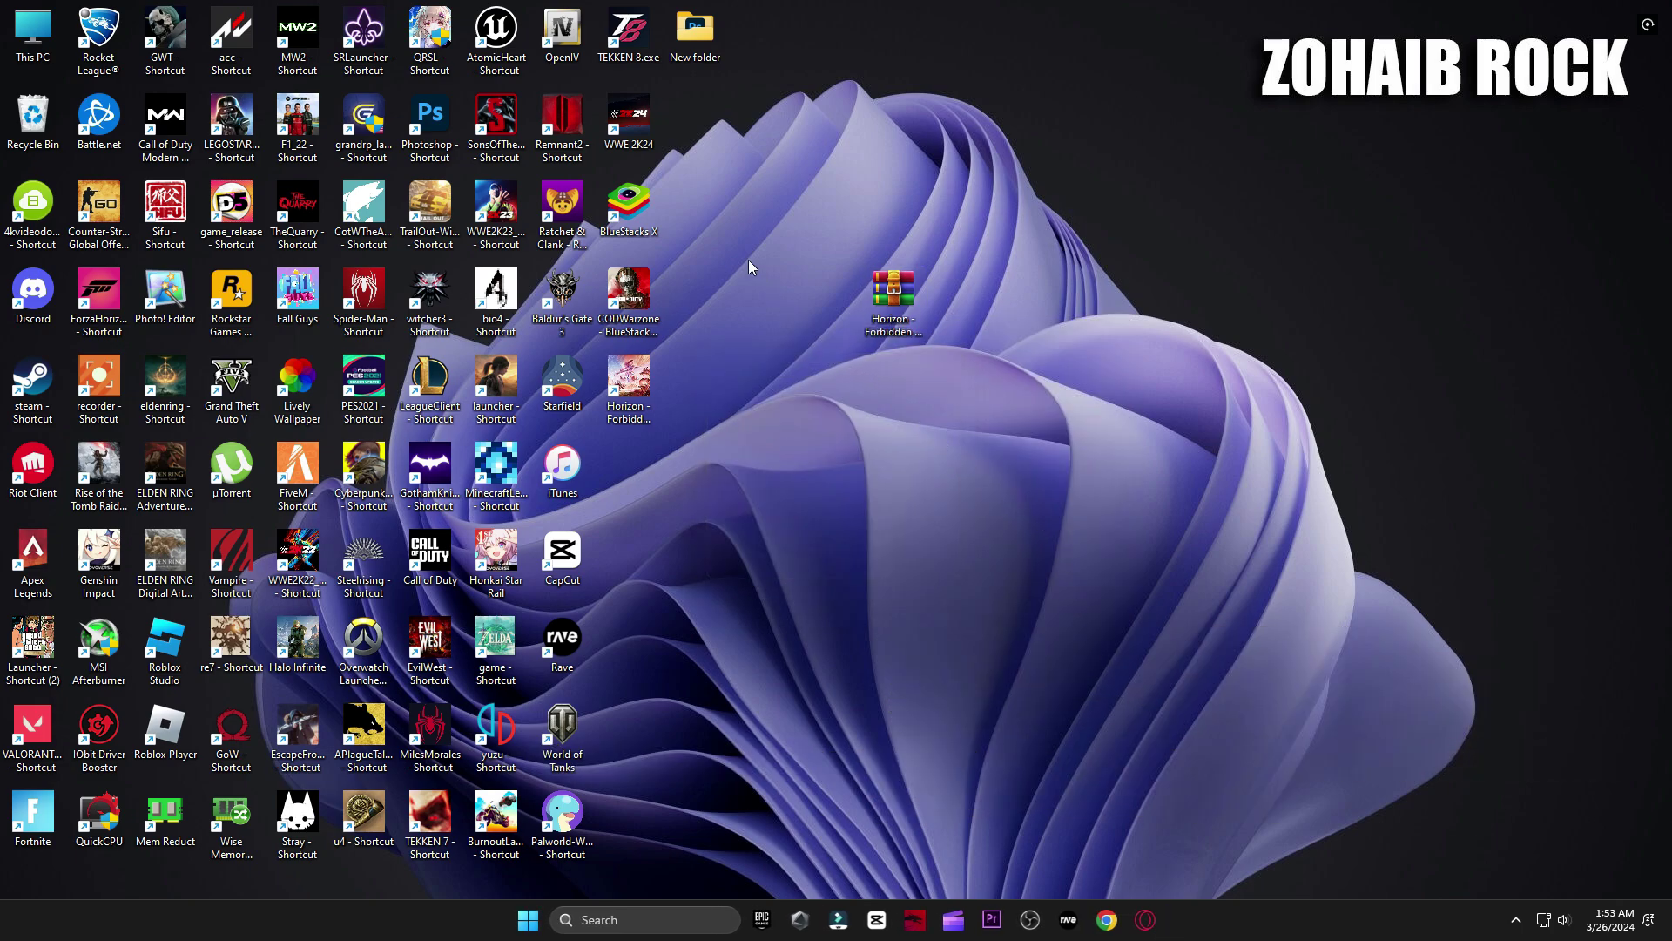
pyautogui.moveTo(791, 385); pyautogui.dragTo(824, 293)
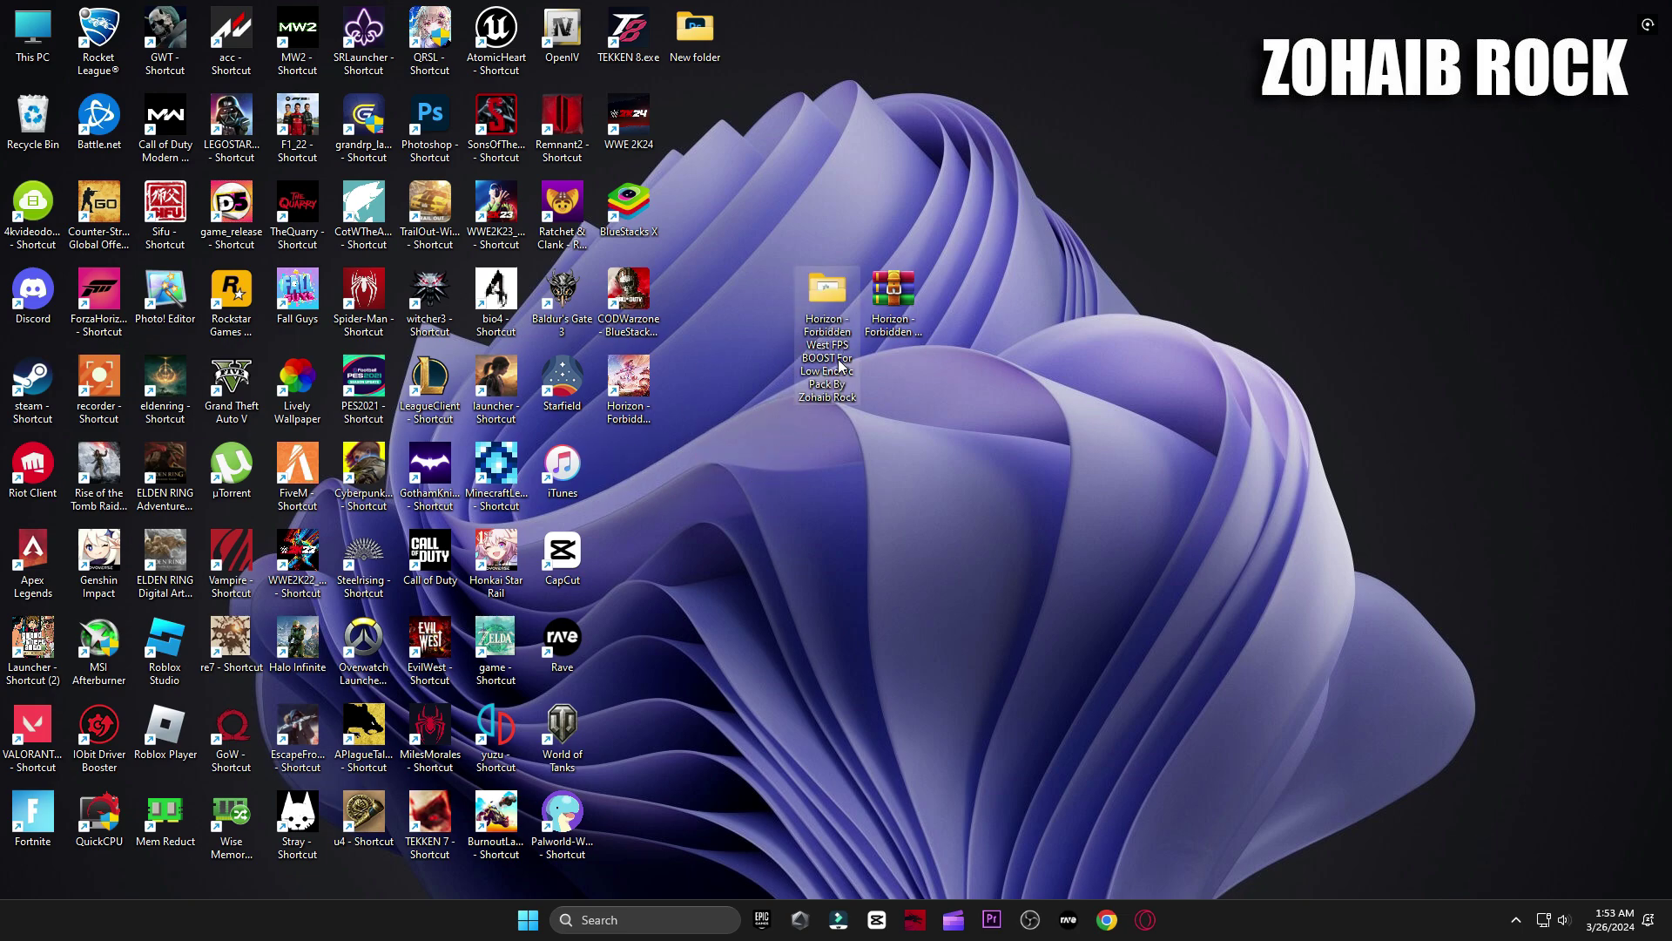
pyautogui.doubleClick(829, 335)
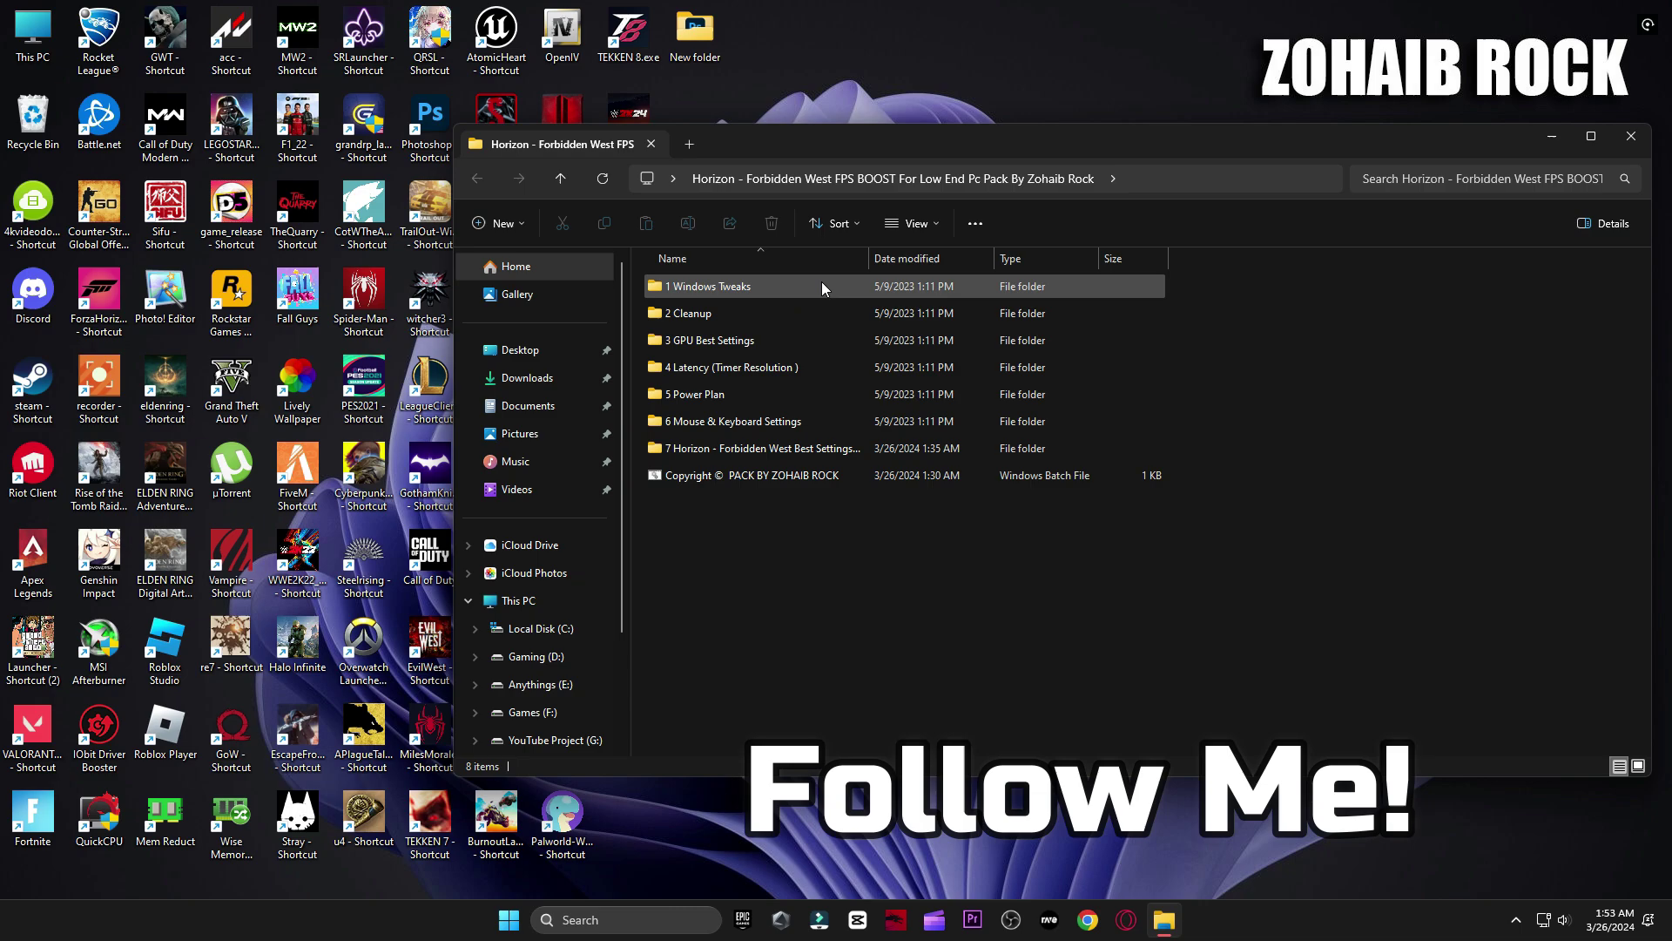
pyautogui.doubleClick(747, 286)
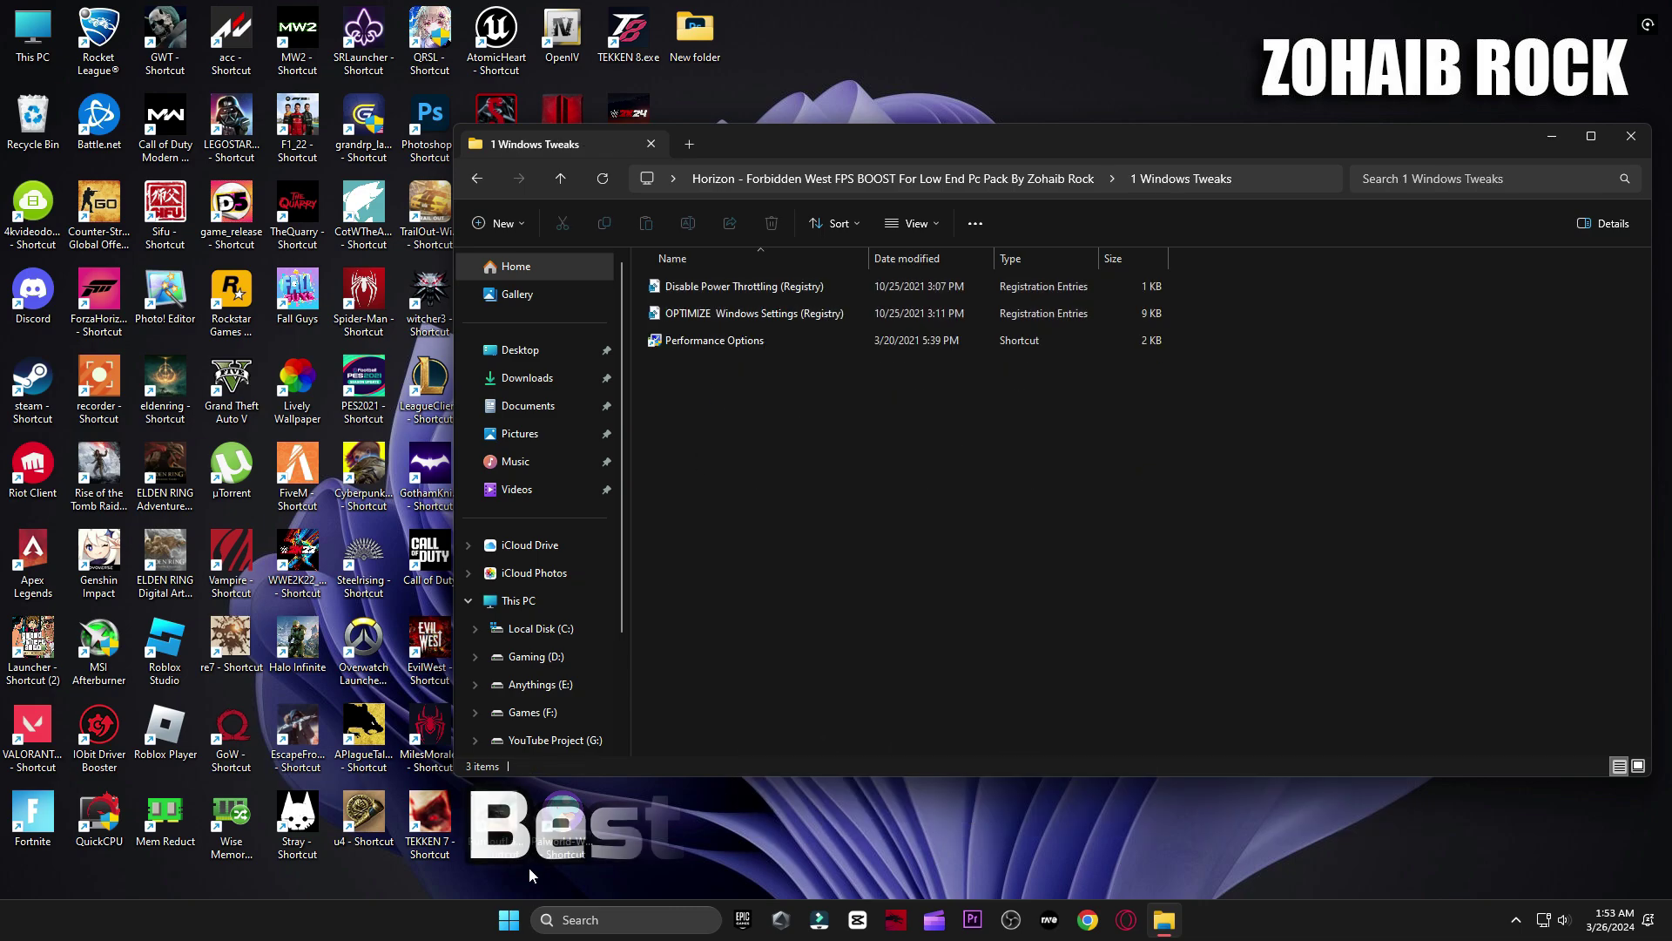
# Examine the System page of the Windows Settings down to its lower entries.
pyautogui.click(509, 919)
pyautogui.click(792, 555)
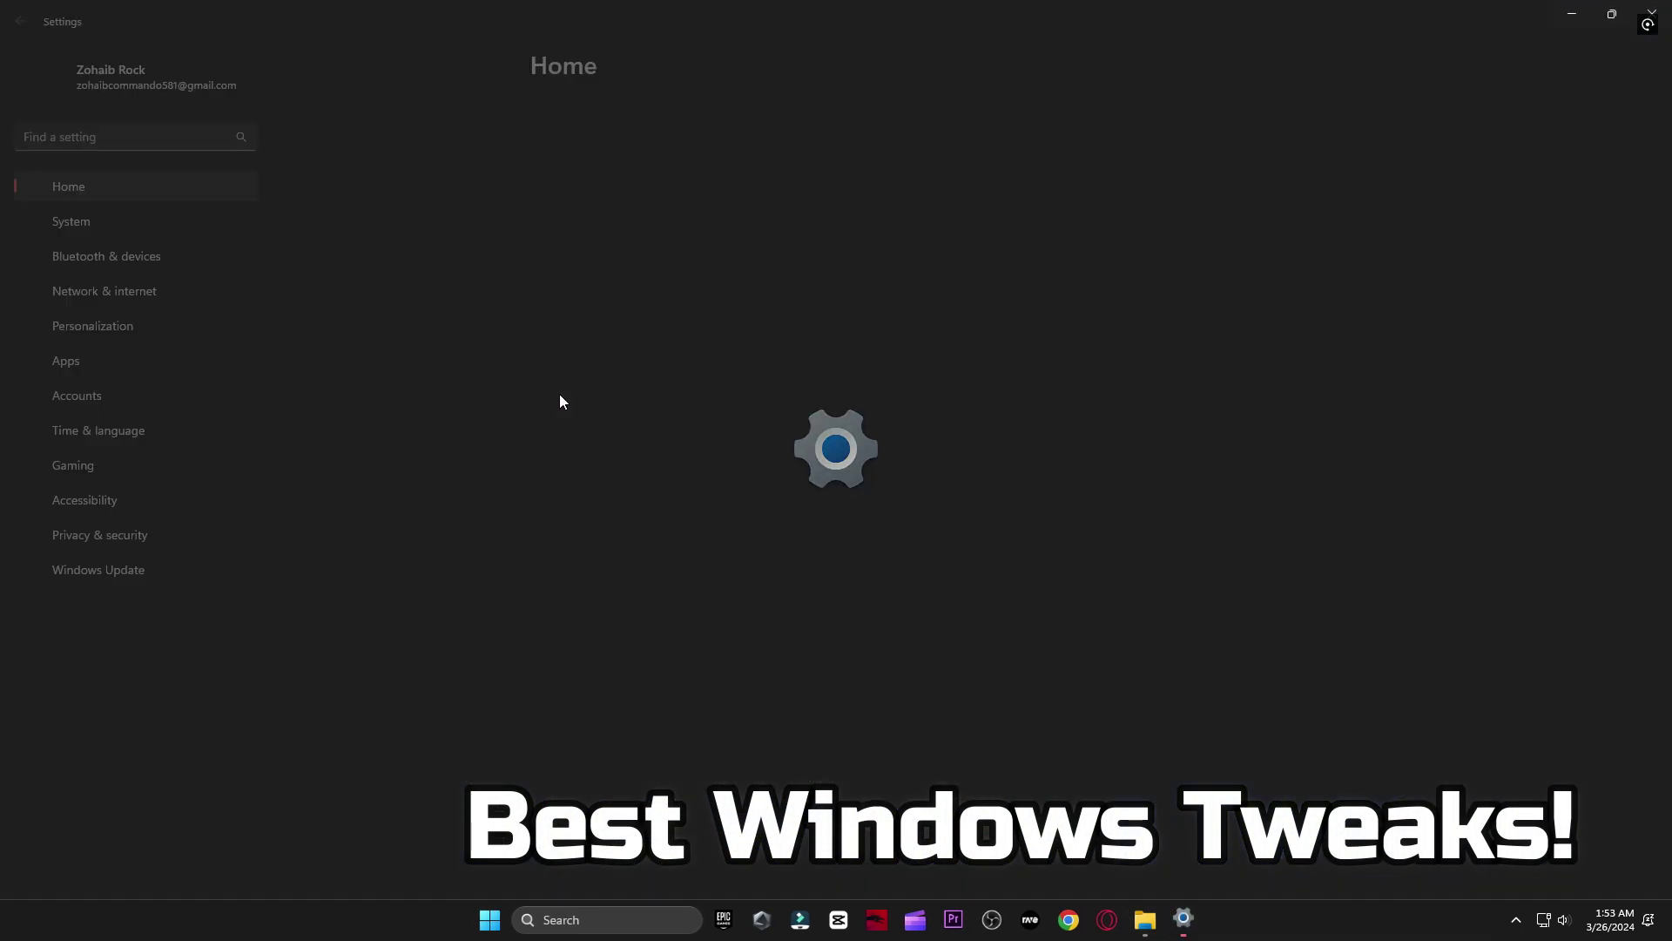
pyautogui.click(106, 224)
pyautogui.scroll(-5, 582, 369)
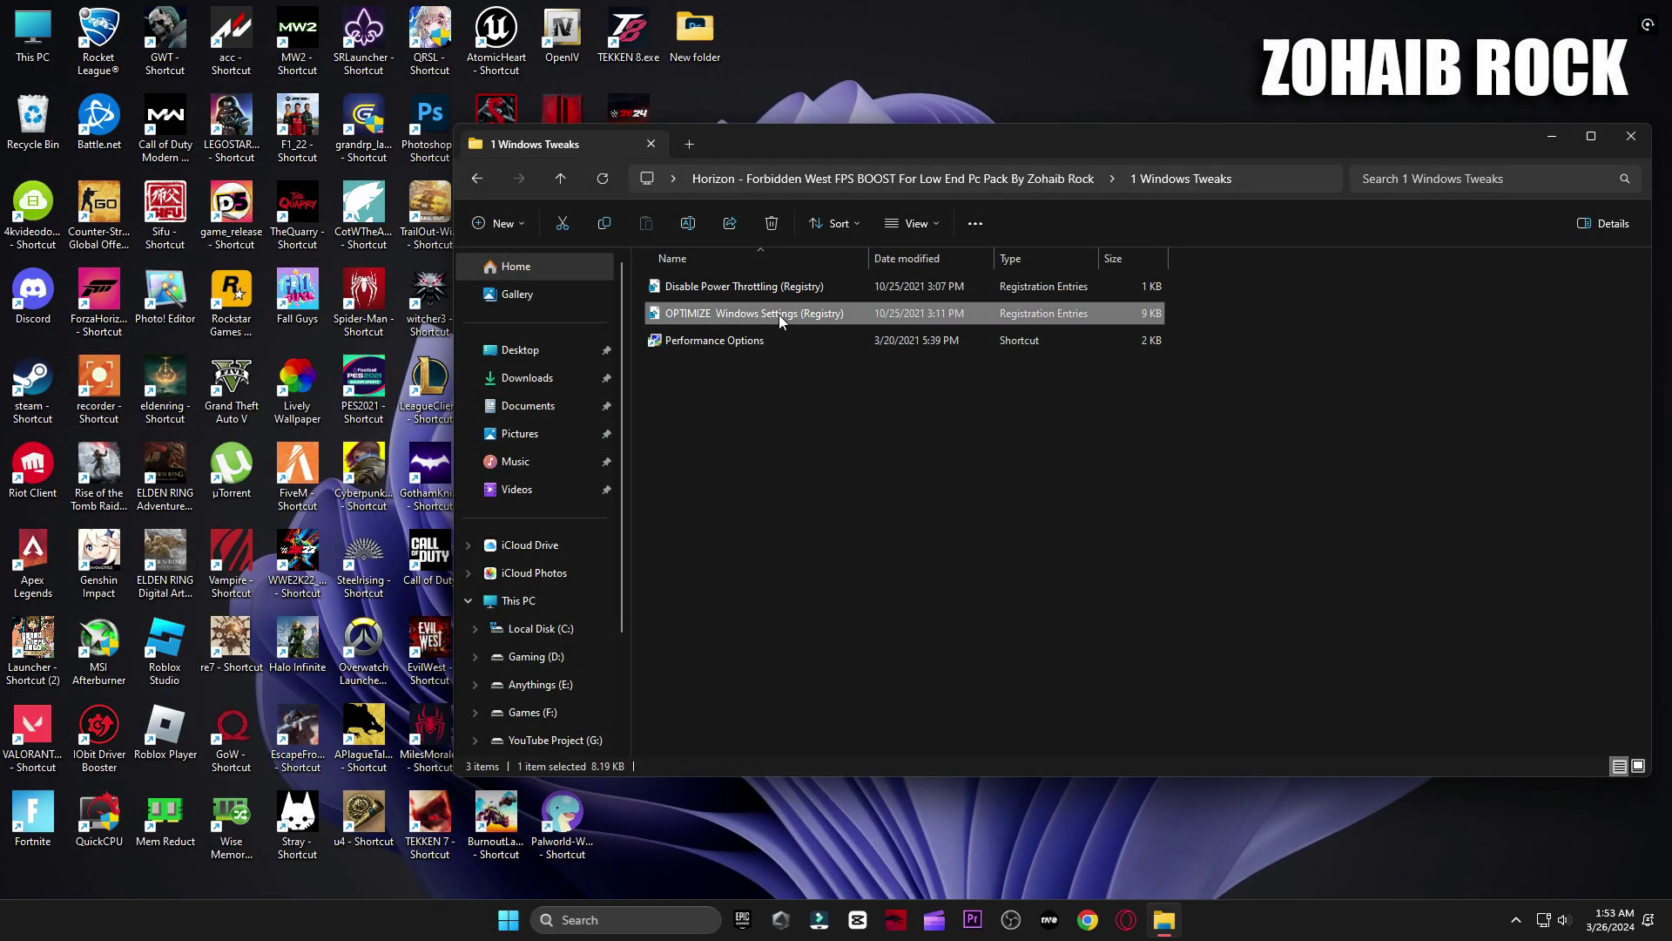
# Merge the OPTIMIZE Windows Settings and Disable Power Throttling registry files into the registry.
pyautogui.doubleClick(779, 314)
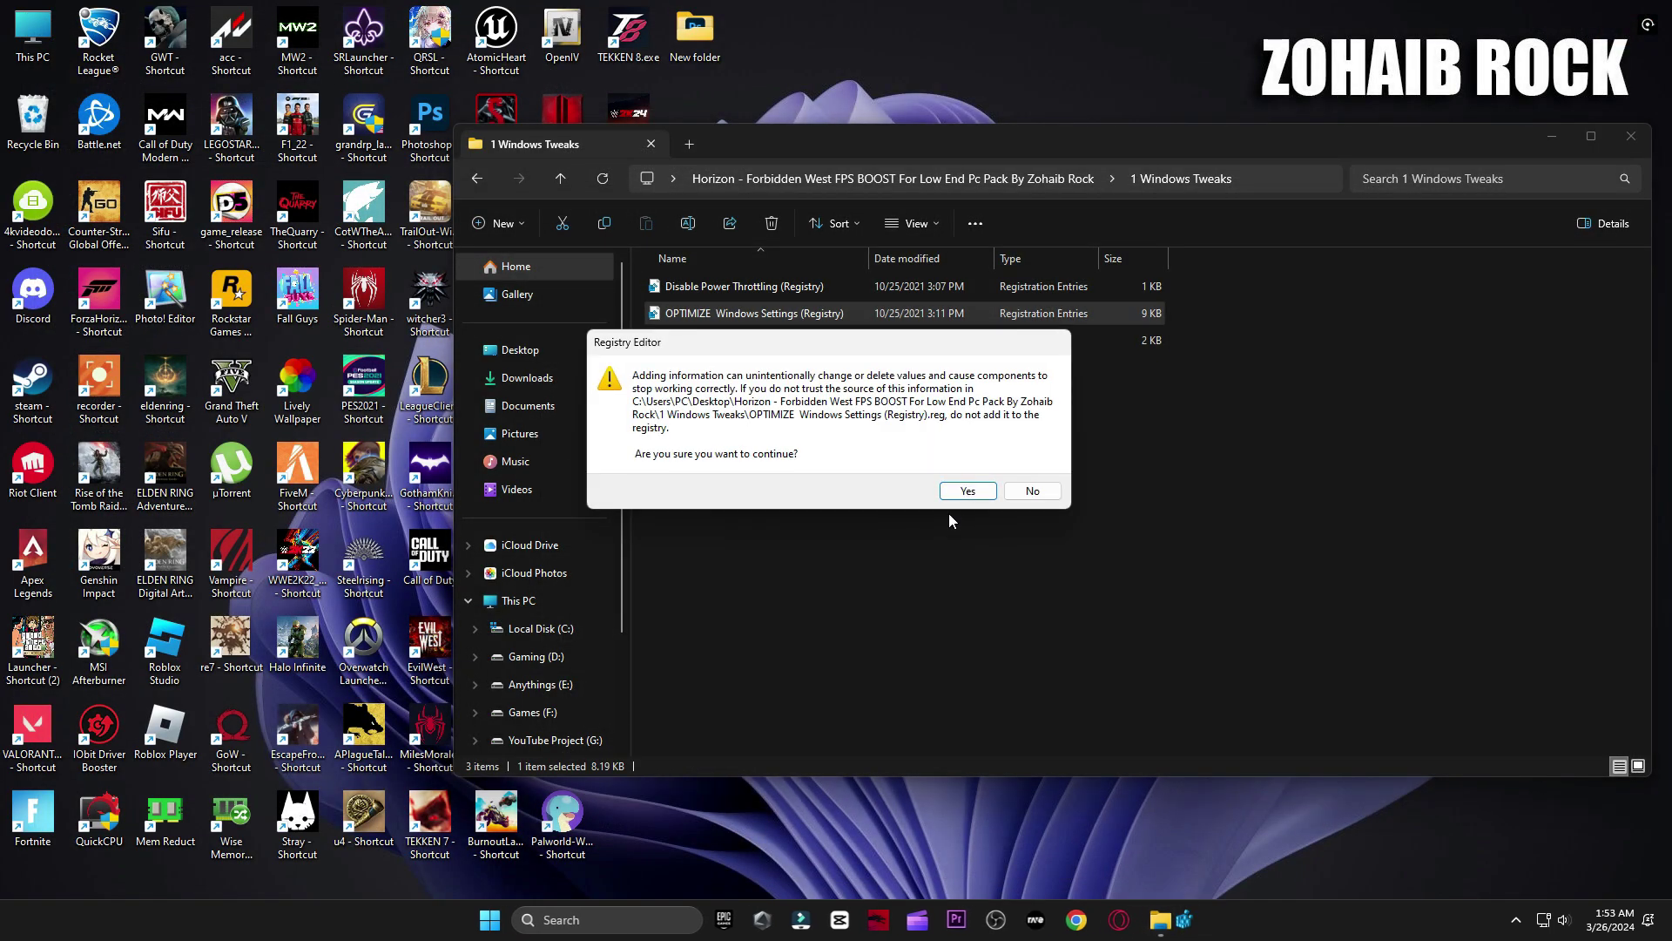
pyautogui.click(967, 490)
pyautogui.click(1040, 463)
pyautogui.doubleClick(796, 291)
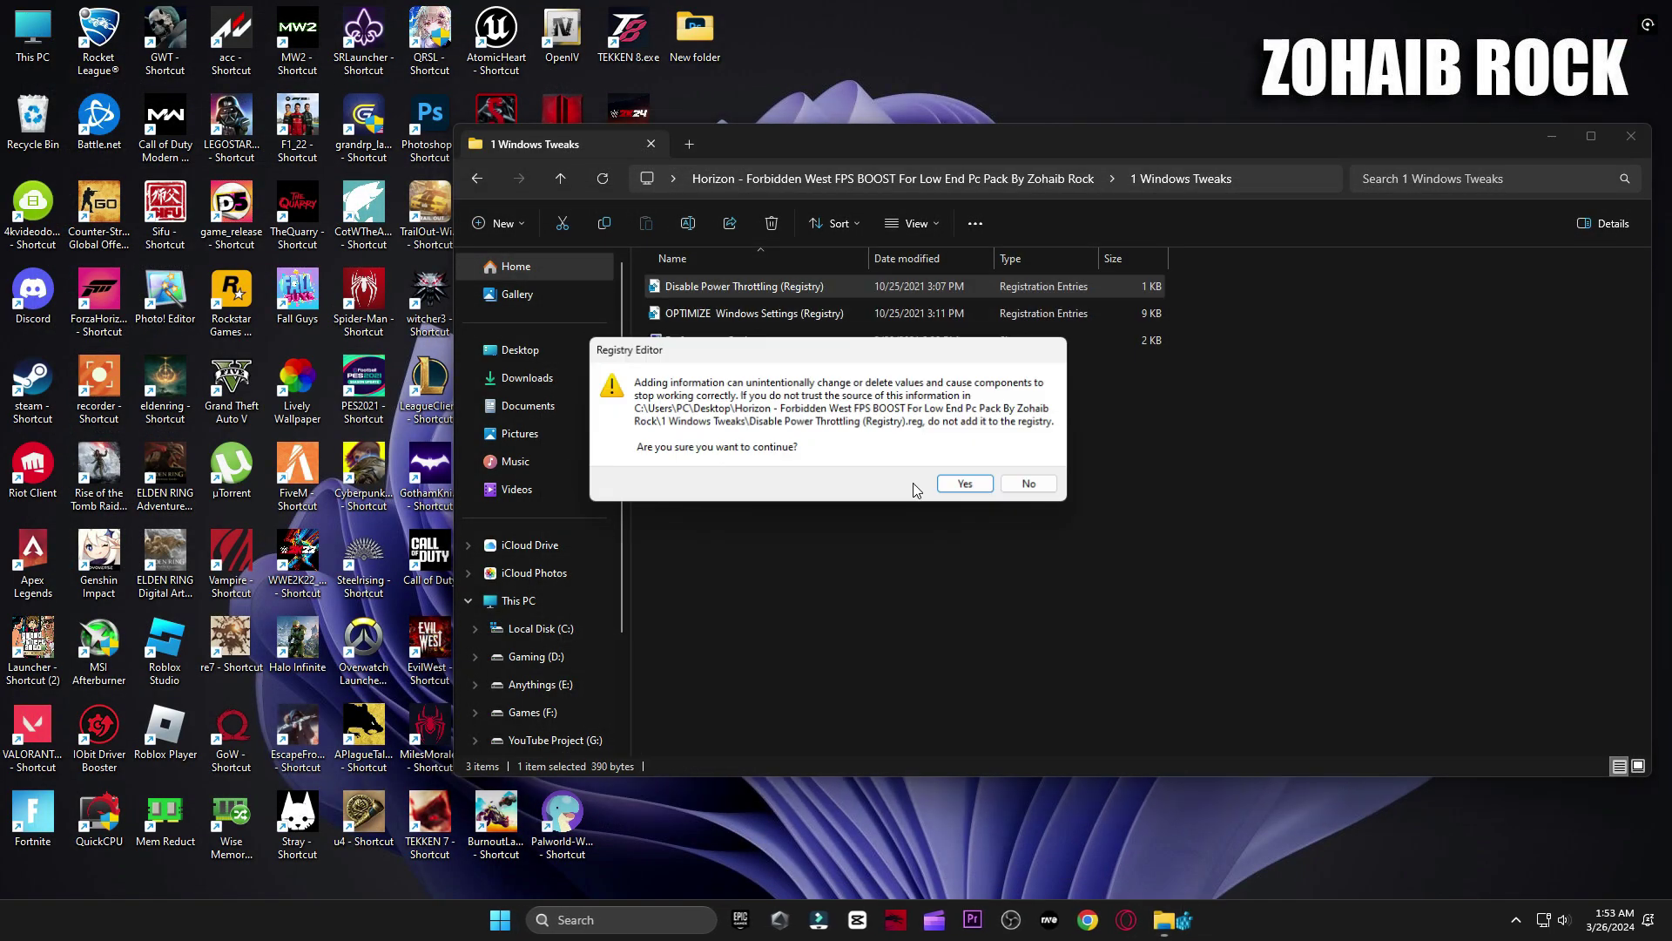
pyautogui.click(965, 483)
pyautogui.click(1026, 463)
# Open the Performance Options shortcut and accept the visual effects with "Let Windows choose what's best for my computer".
pyautogui.doubleClick(699, 340)
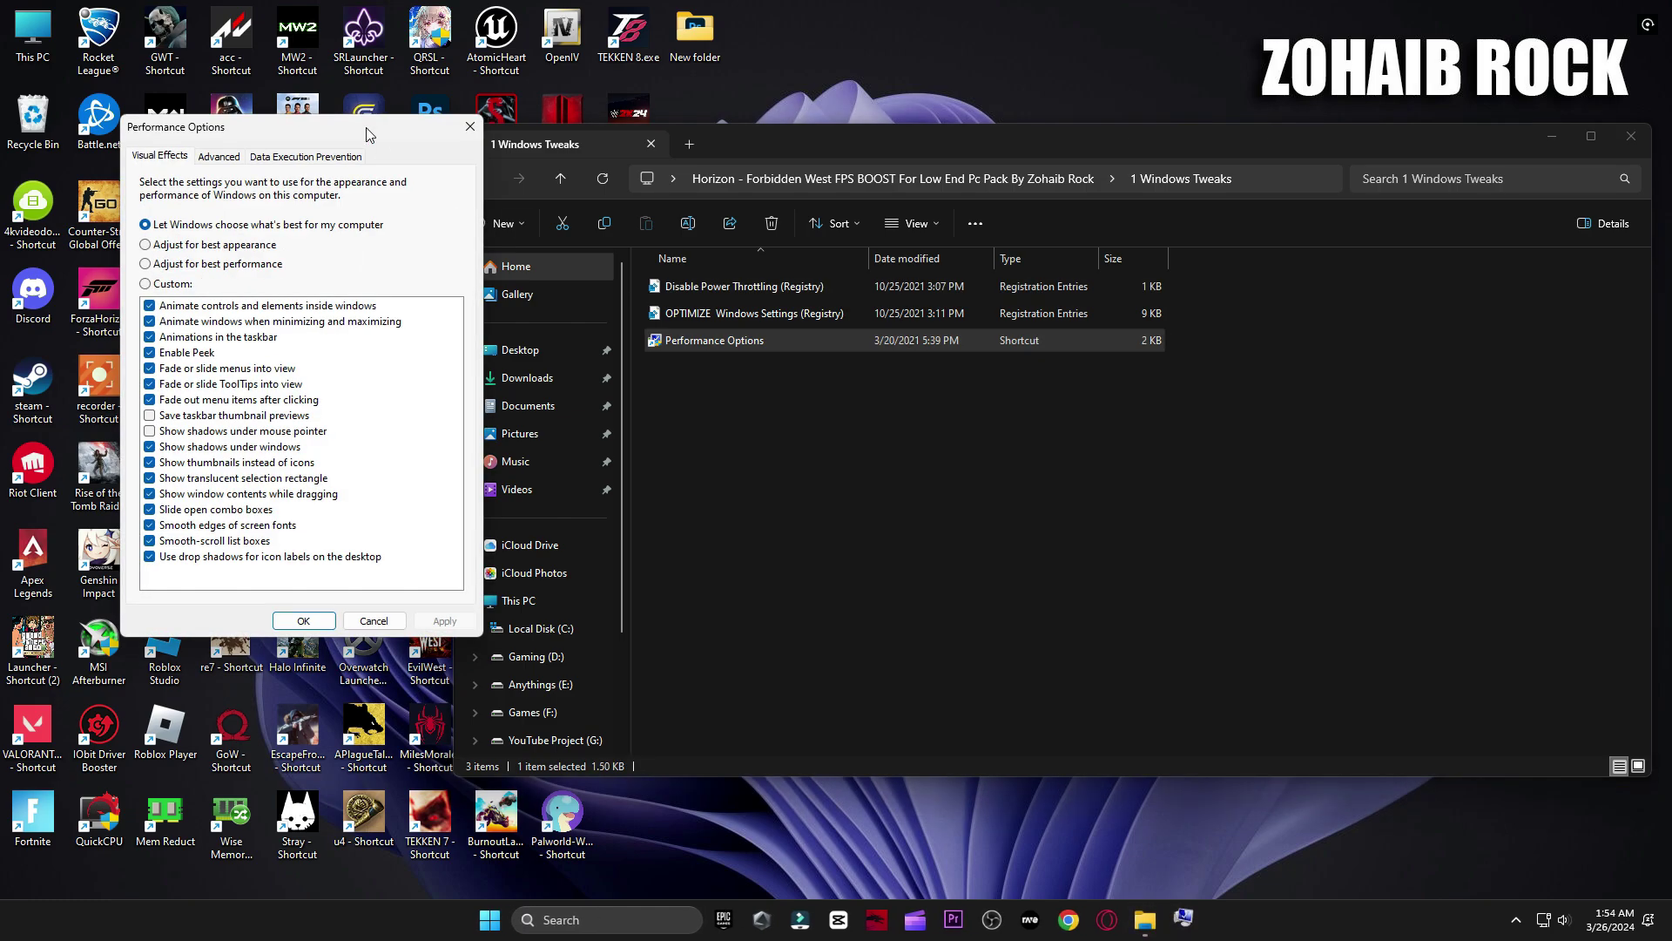
pyautogui.moveTo(366, 133); pyautogui.dragTo(881, 128)
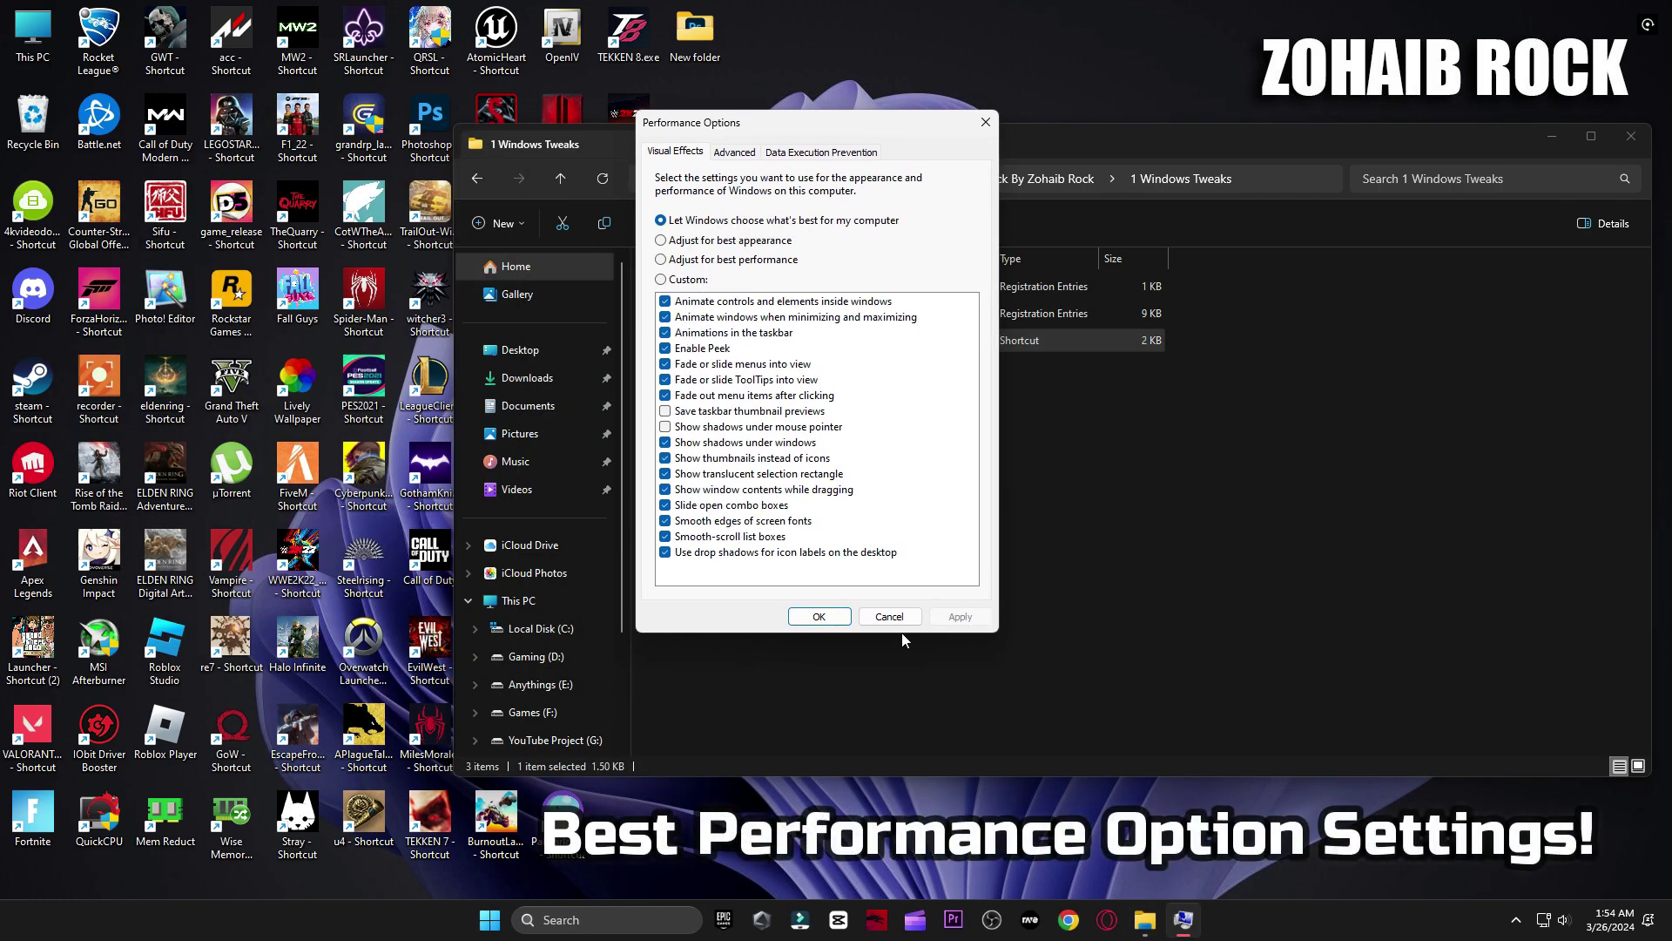
pyautogui.click(817, 616)
# Run the Delete Temporary Files and Delete Windows Update Cache scripts from the pack's 2 Cleanup folder.
pyautogui.hotkey('alt', 'Up')
pyautogui.doubleClick(697, 311)
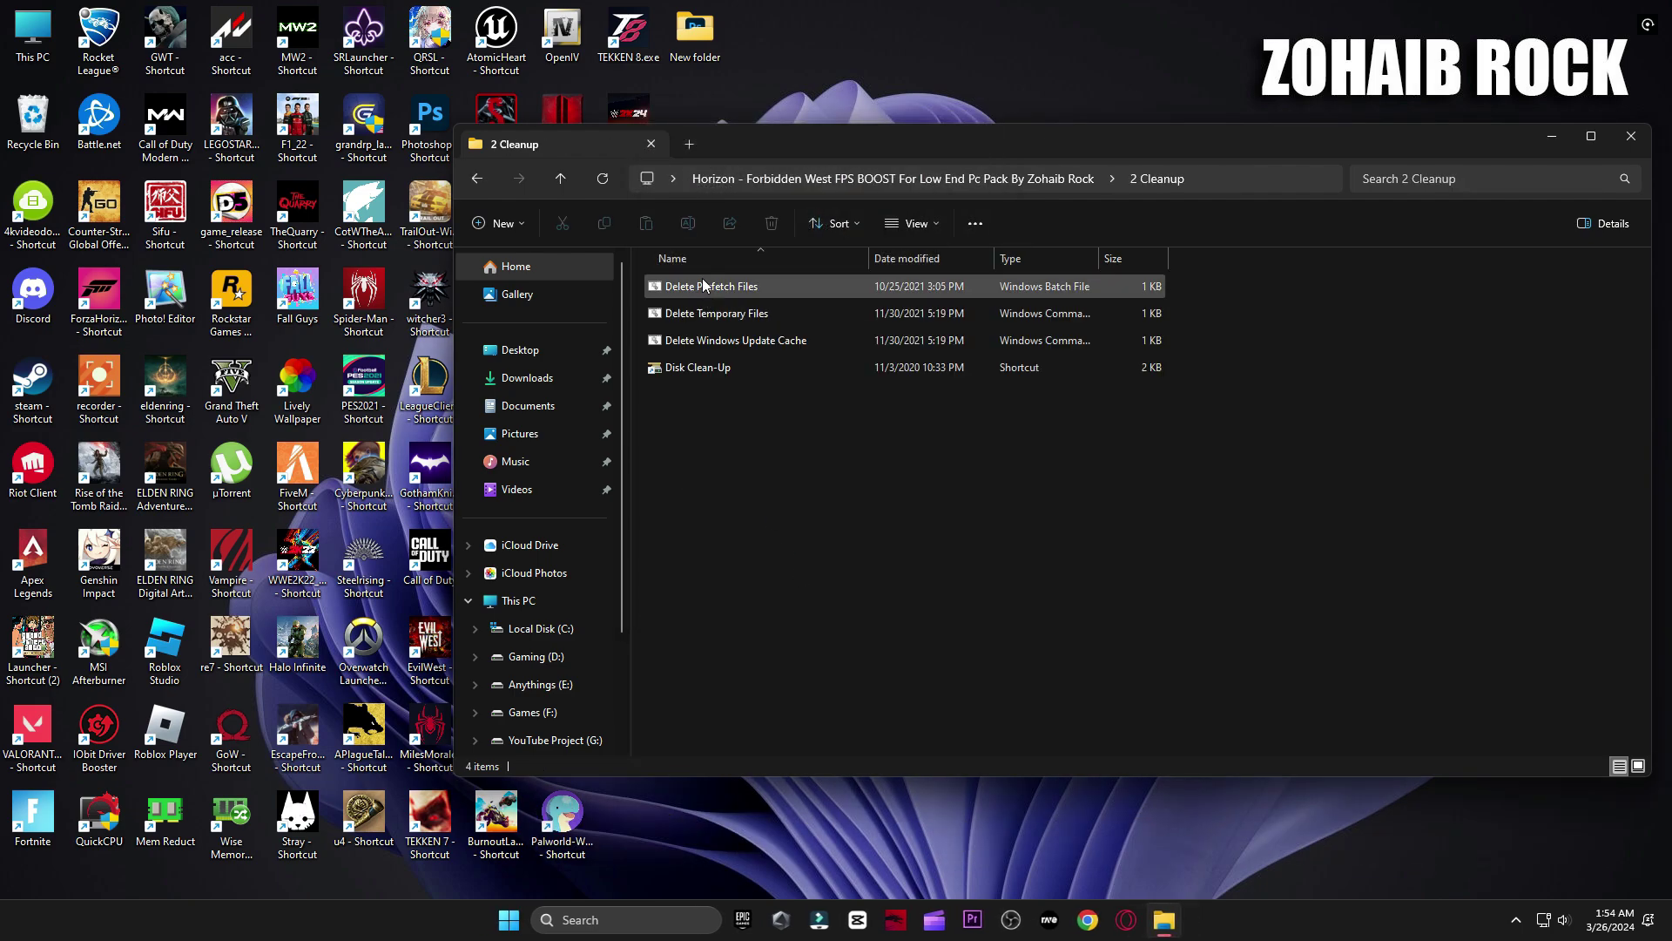
pyautogui.doubleClick(709, 314)
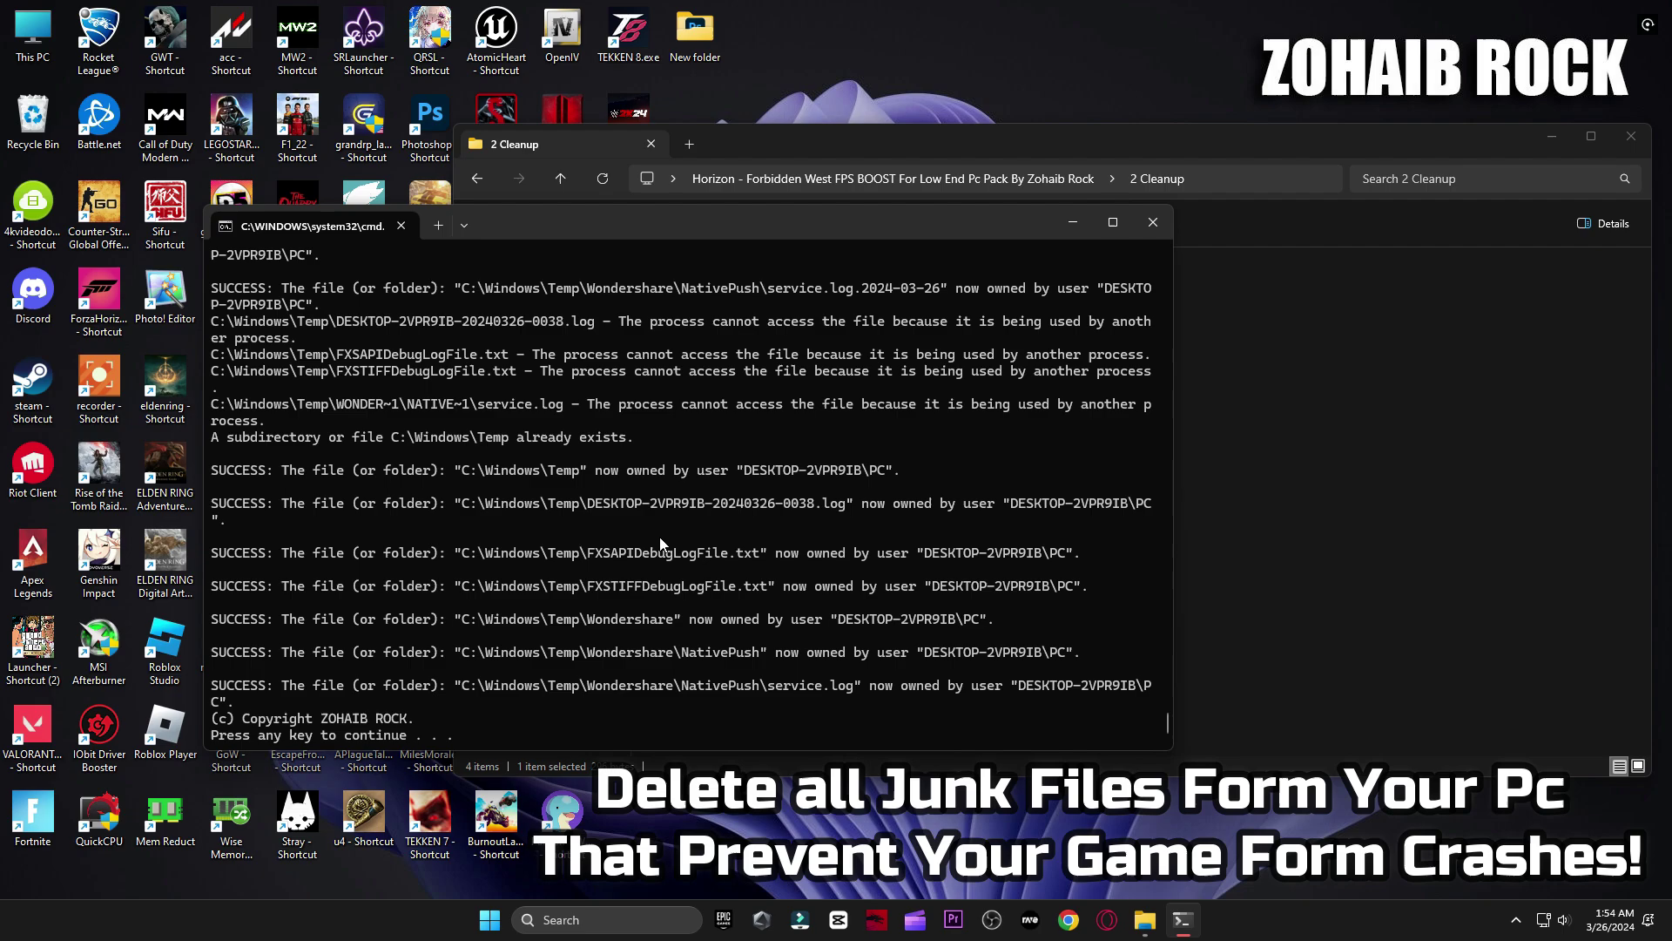
pyautogui.press('Return')
pyautogui.doubleClick(716, 345)
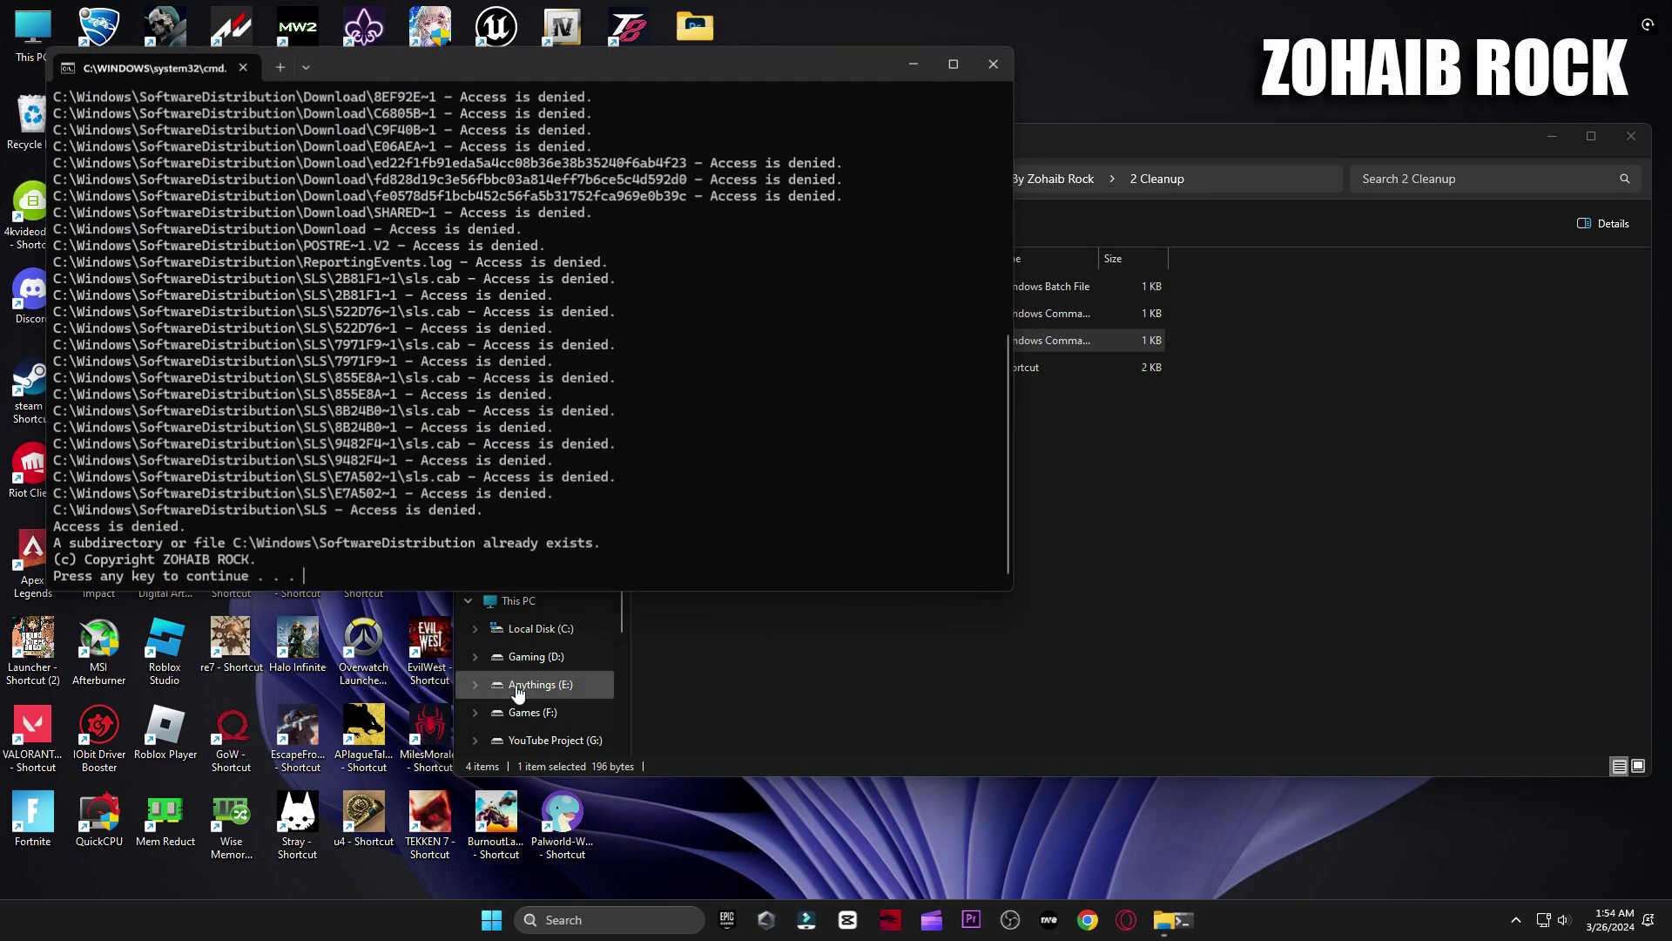
pyautogui.press('Return')
# Run Disk Clean-Up on drive C: and permanently delete the checked file categories.
pyautogui.doubleClick(719, 370)
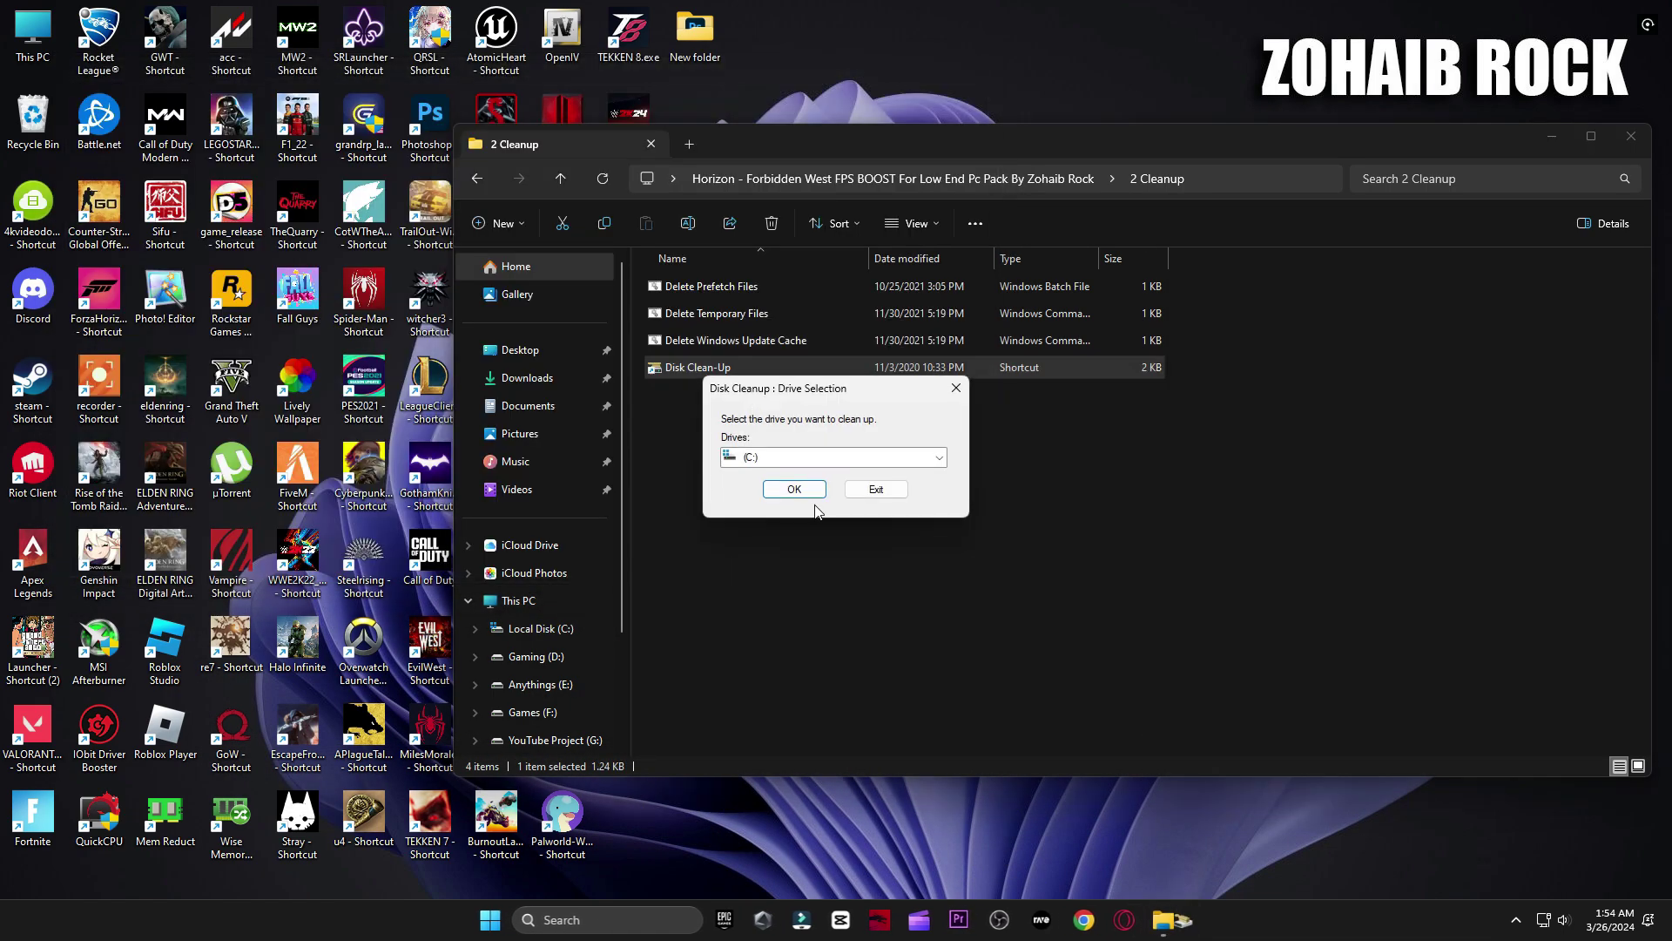
pyautogui.click(803, 486)
pyautogui.click(1552, 137)
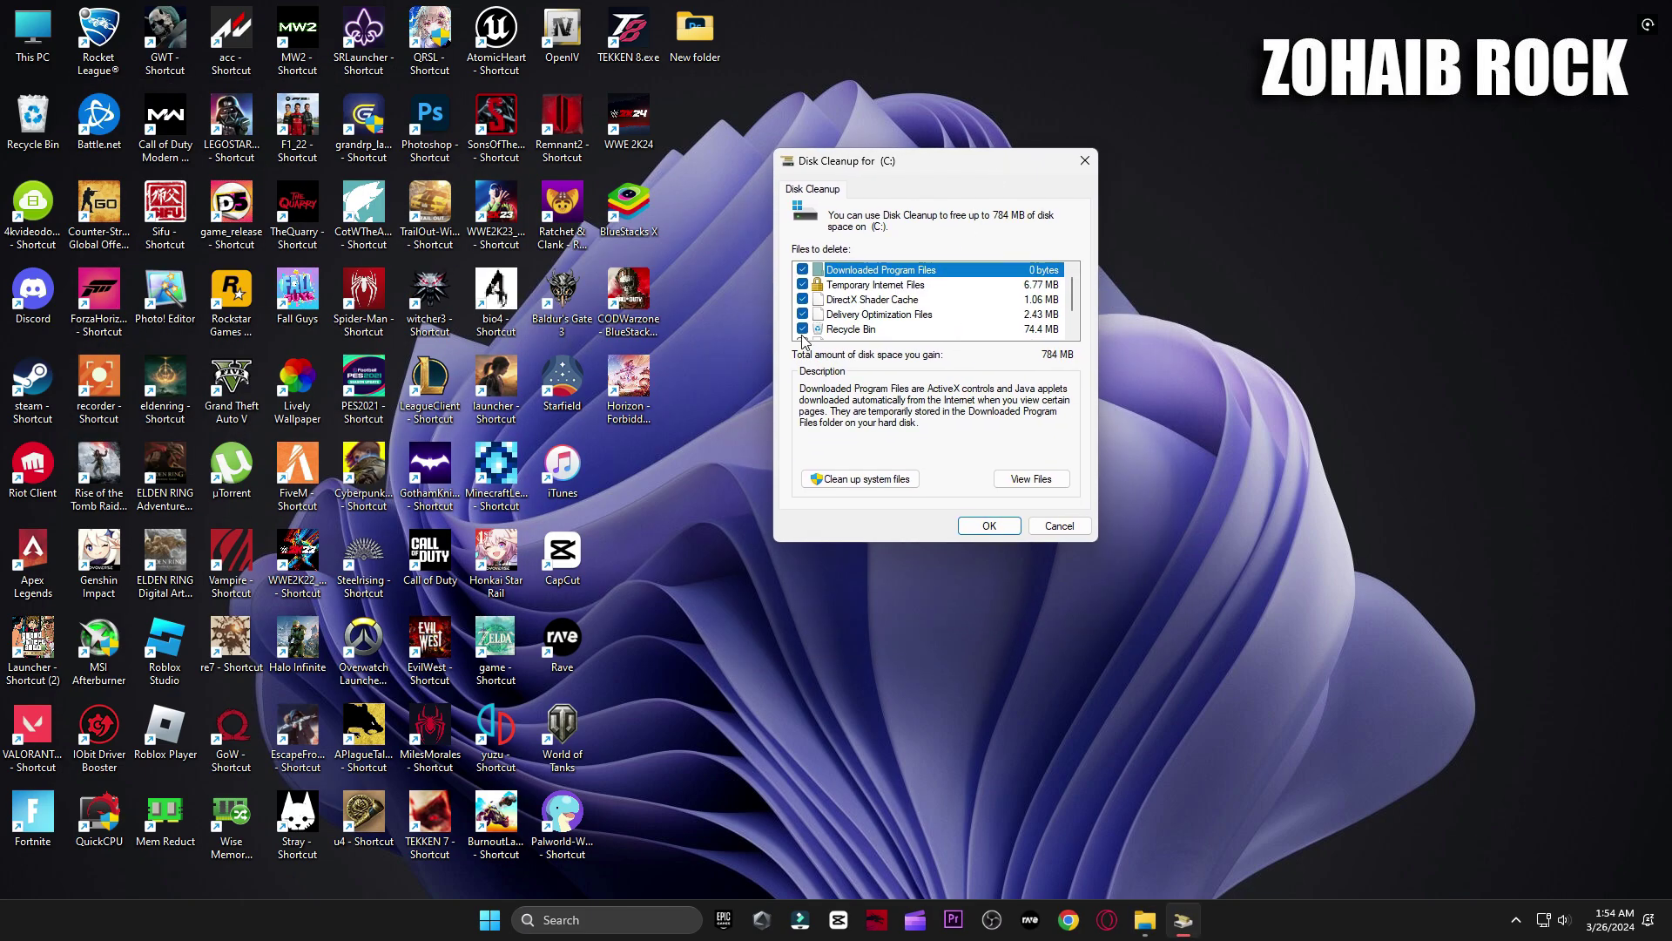
pyautogui.scroll(-1, 803, 335)
pyautogui.click(974, 523)
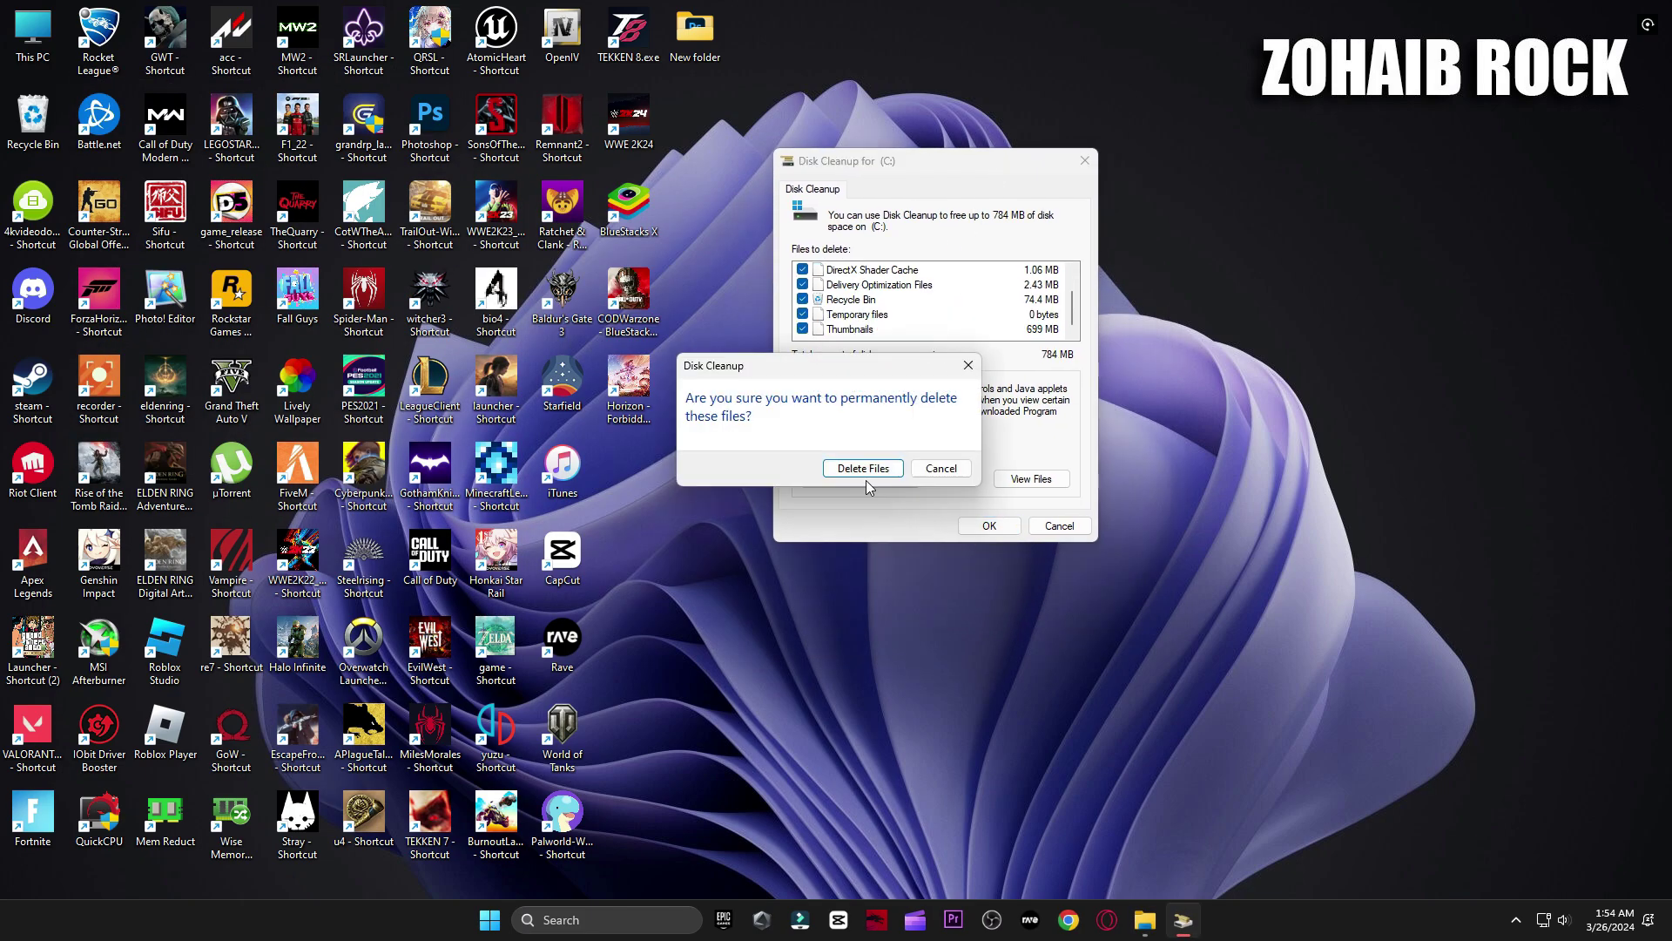
pyautogui.click(866, 477)
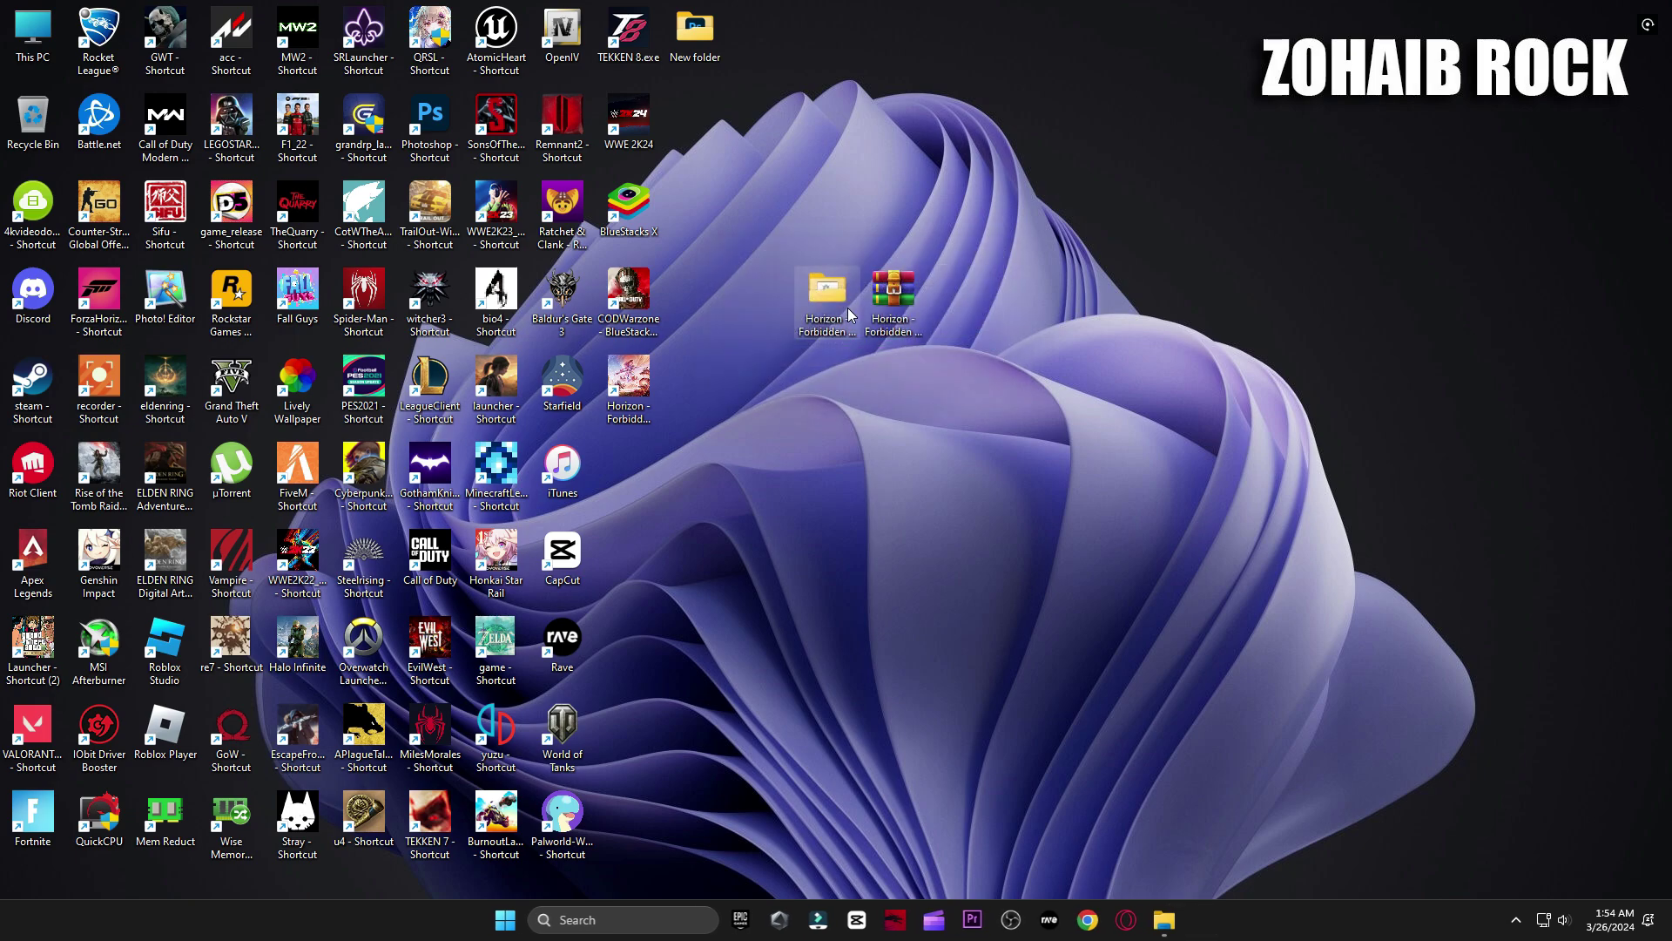
# Open the pack's 3 GPU Best Settings folder and show its contents as large icons.
pyautogui.click(1164, 920)
pyautogui.hotkey('alt', 'Left')
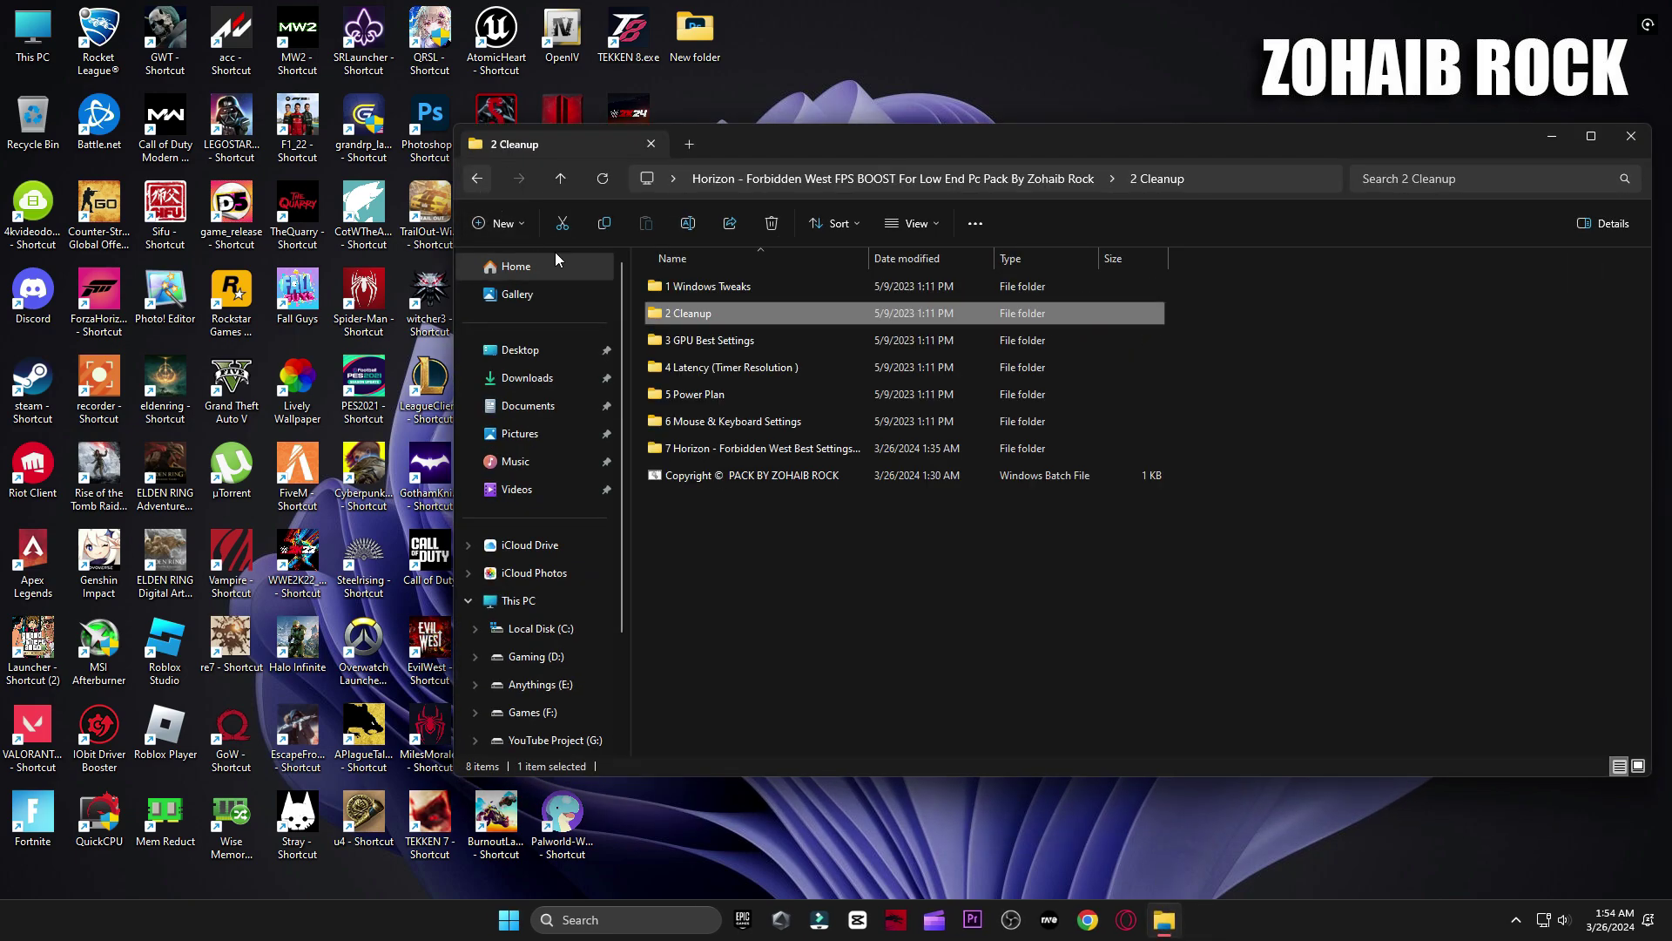
pyautogui.doubleClick(728, 342)
pyautogui.rightClick(723, 365)
pyautogui.moveTo(778, 388)
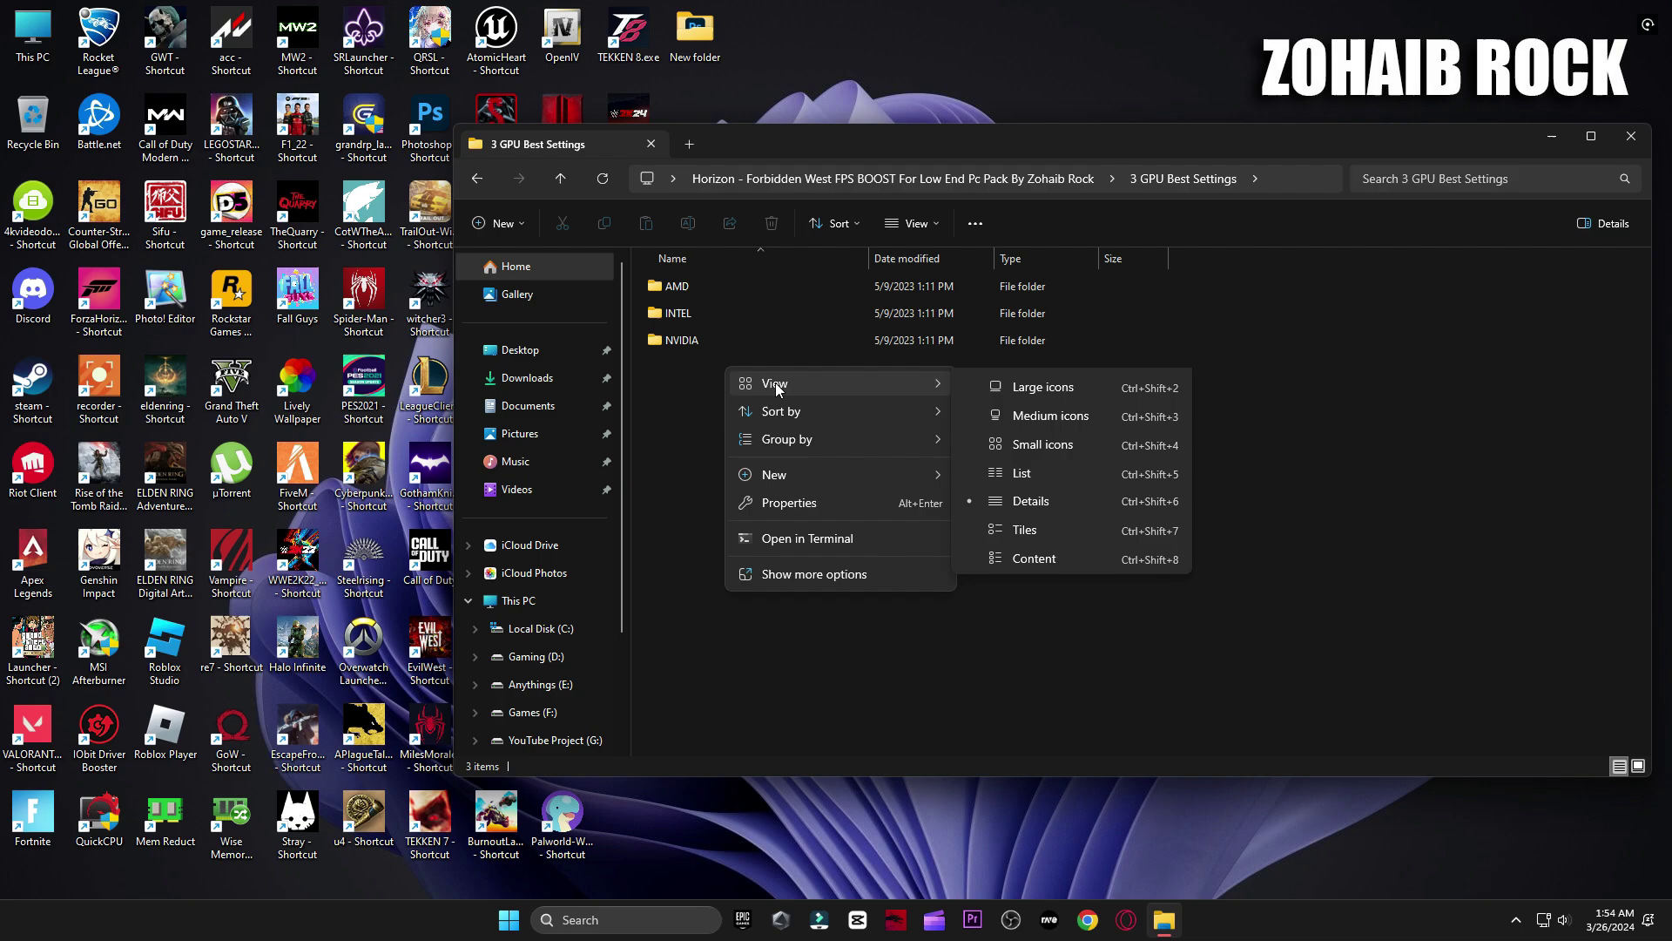
pyautogui.click(1037, 384)
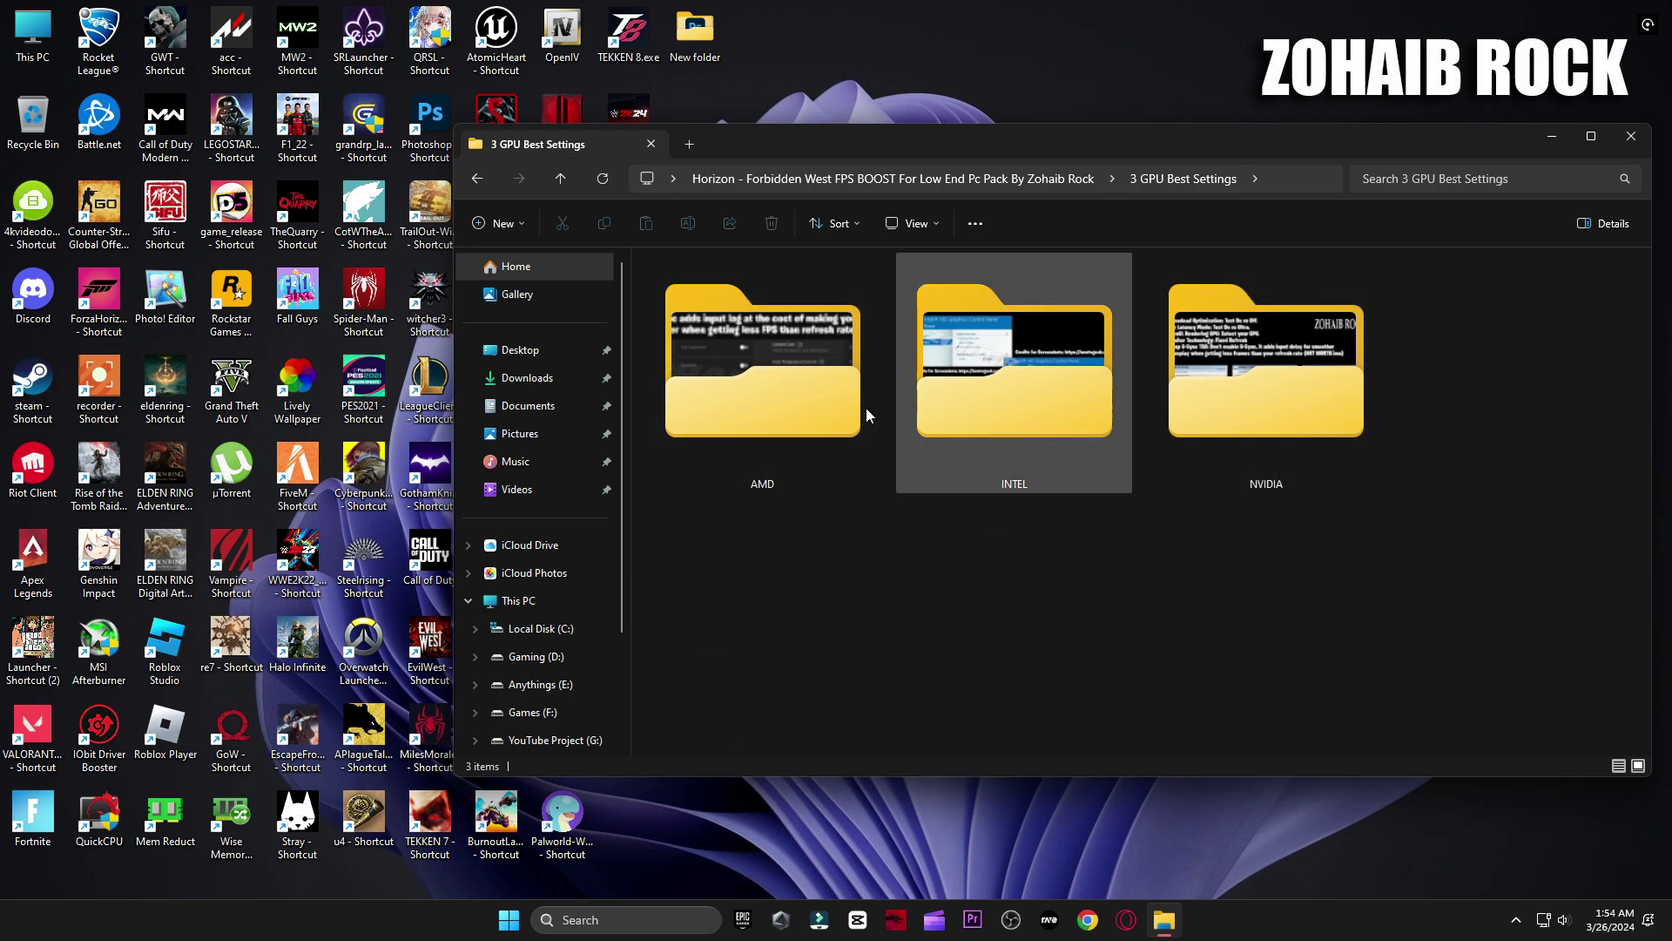
# Review the recommended graphics settings images in the AMD folder and close the viewer.
pyautogui.doubleClick(787, 363)
pyautogui.doubleClick(828, 327)
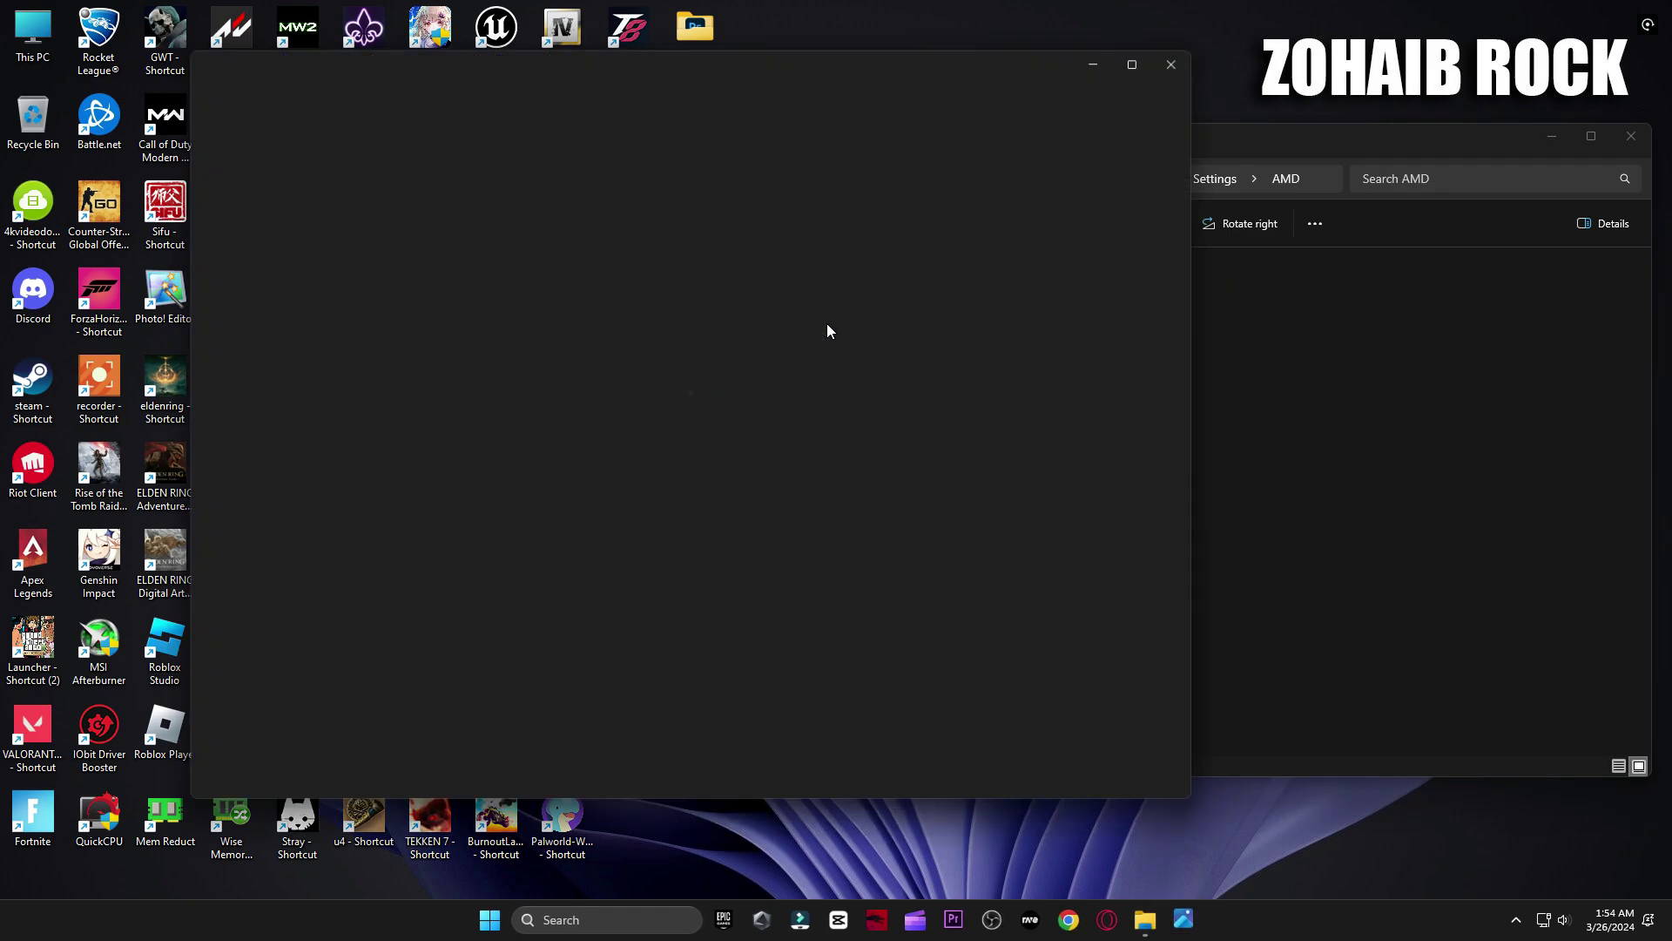
pyautogui.press('Right')
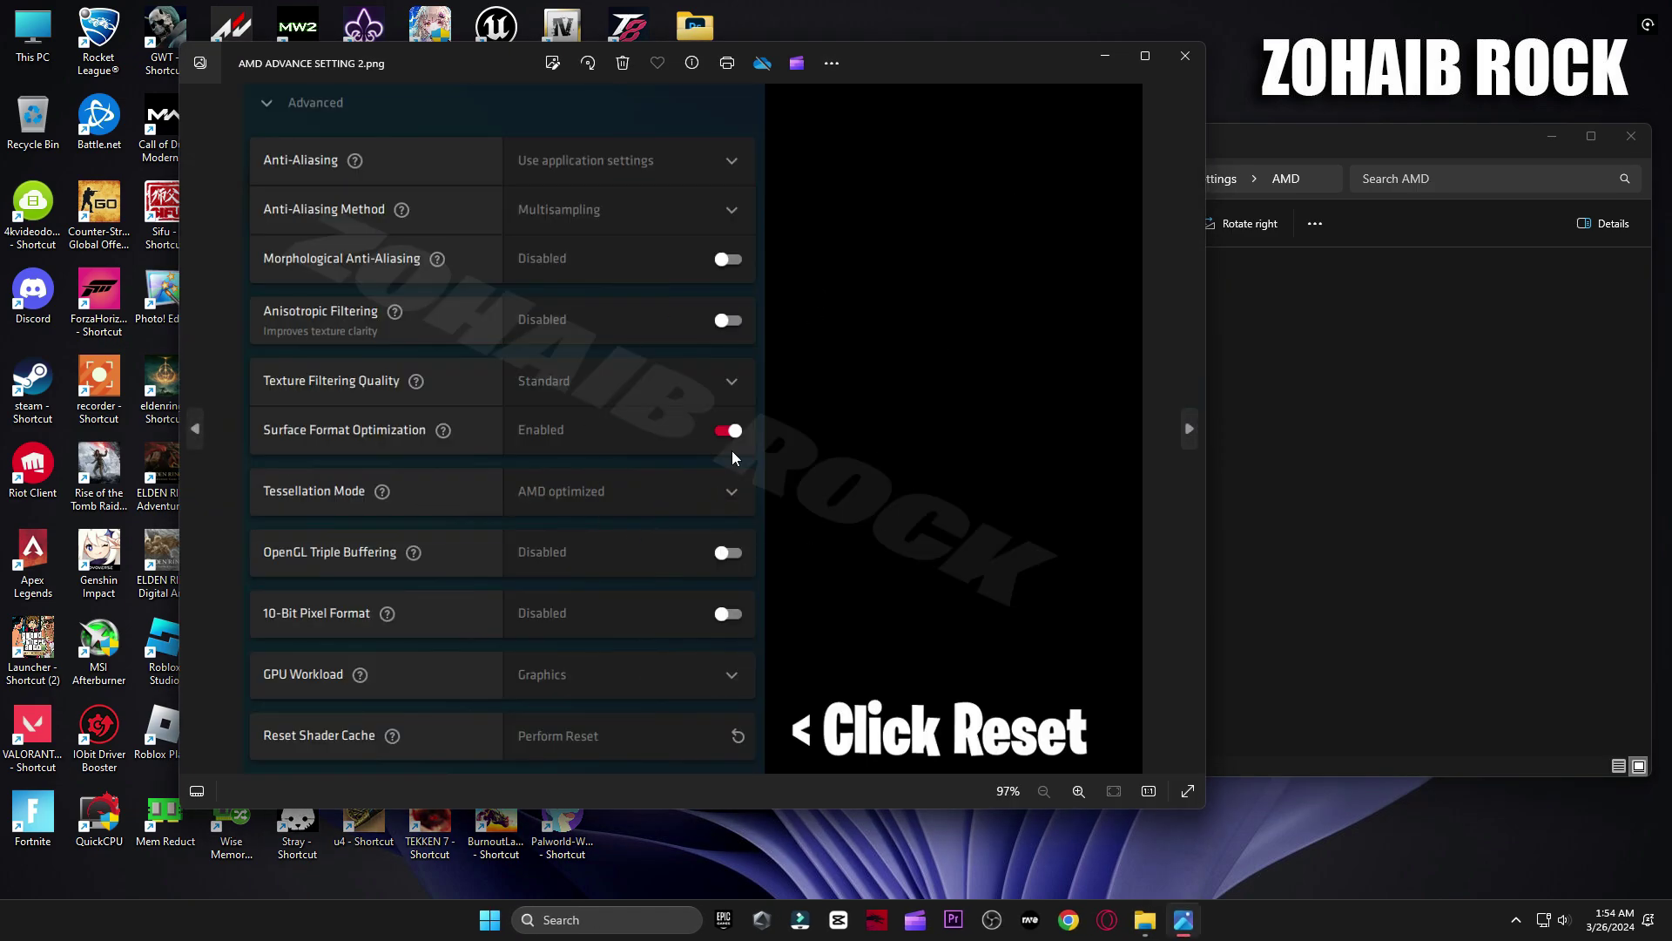
pyautogui.press('Right')
pyautogui.click(1185, 55)
# Review the Intel Graphics Command Center and Intel HD Graphics Control Panel images in the INTEL folder.
pyautogui.hotkey('alt', 'Up')
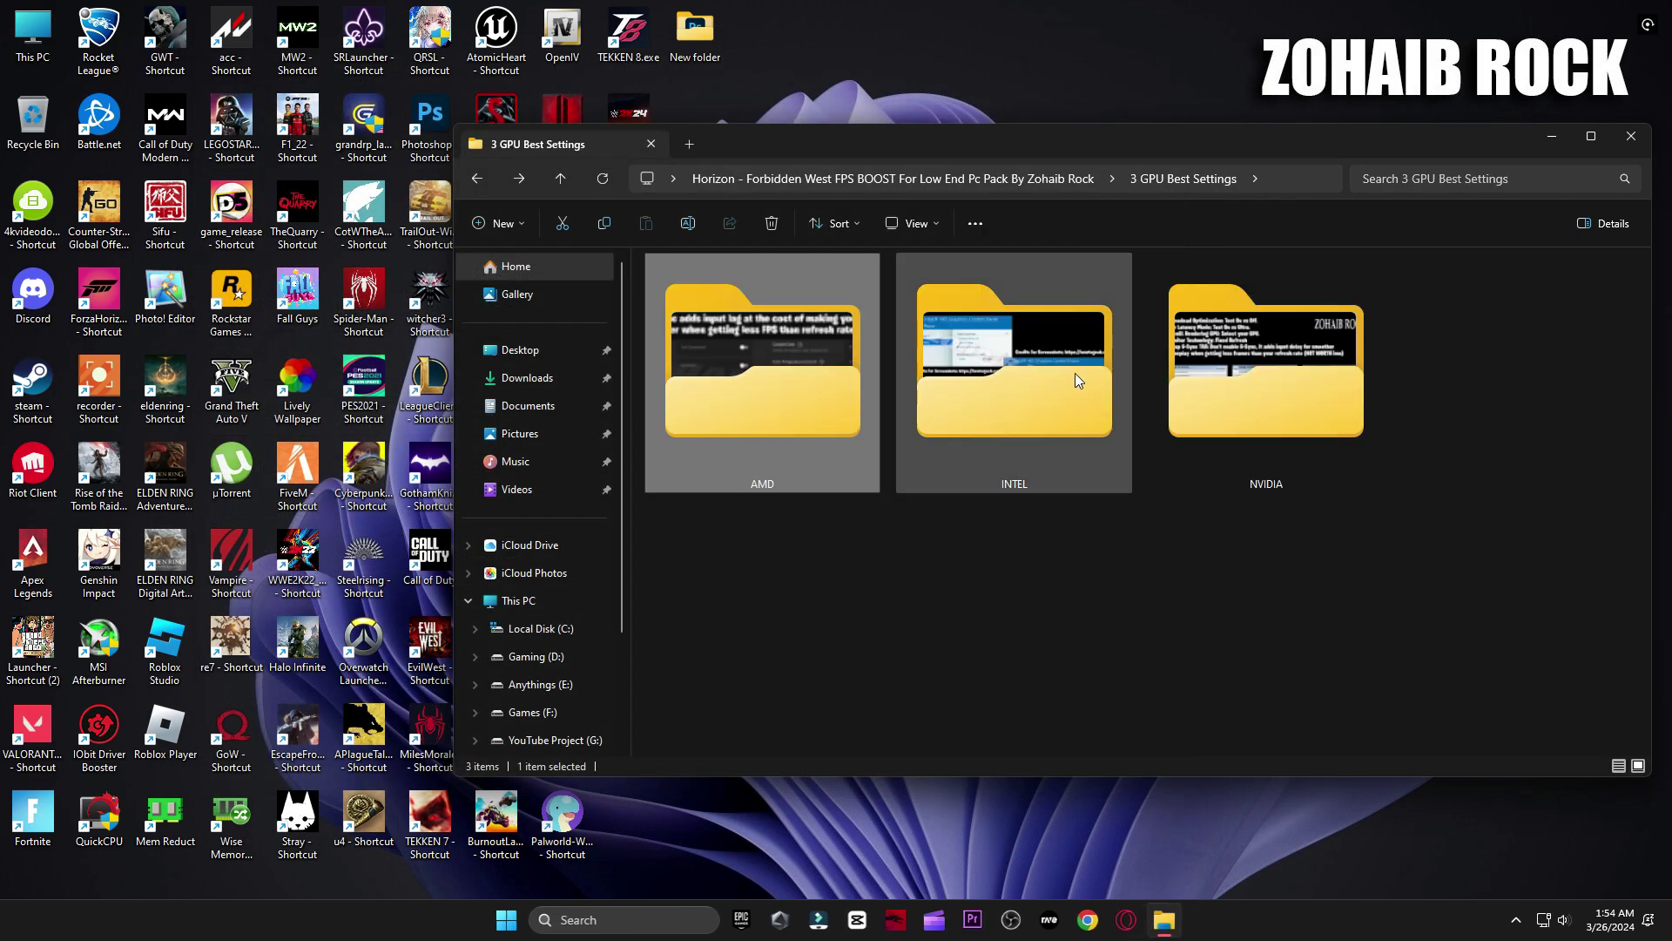
pyautogui.doubleClick(1075, 373)
pyautogui.doubleClick(717, 315)
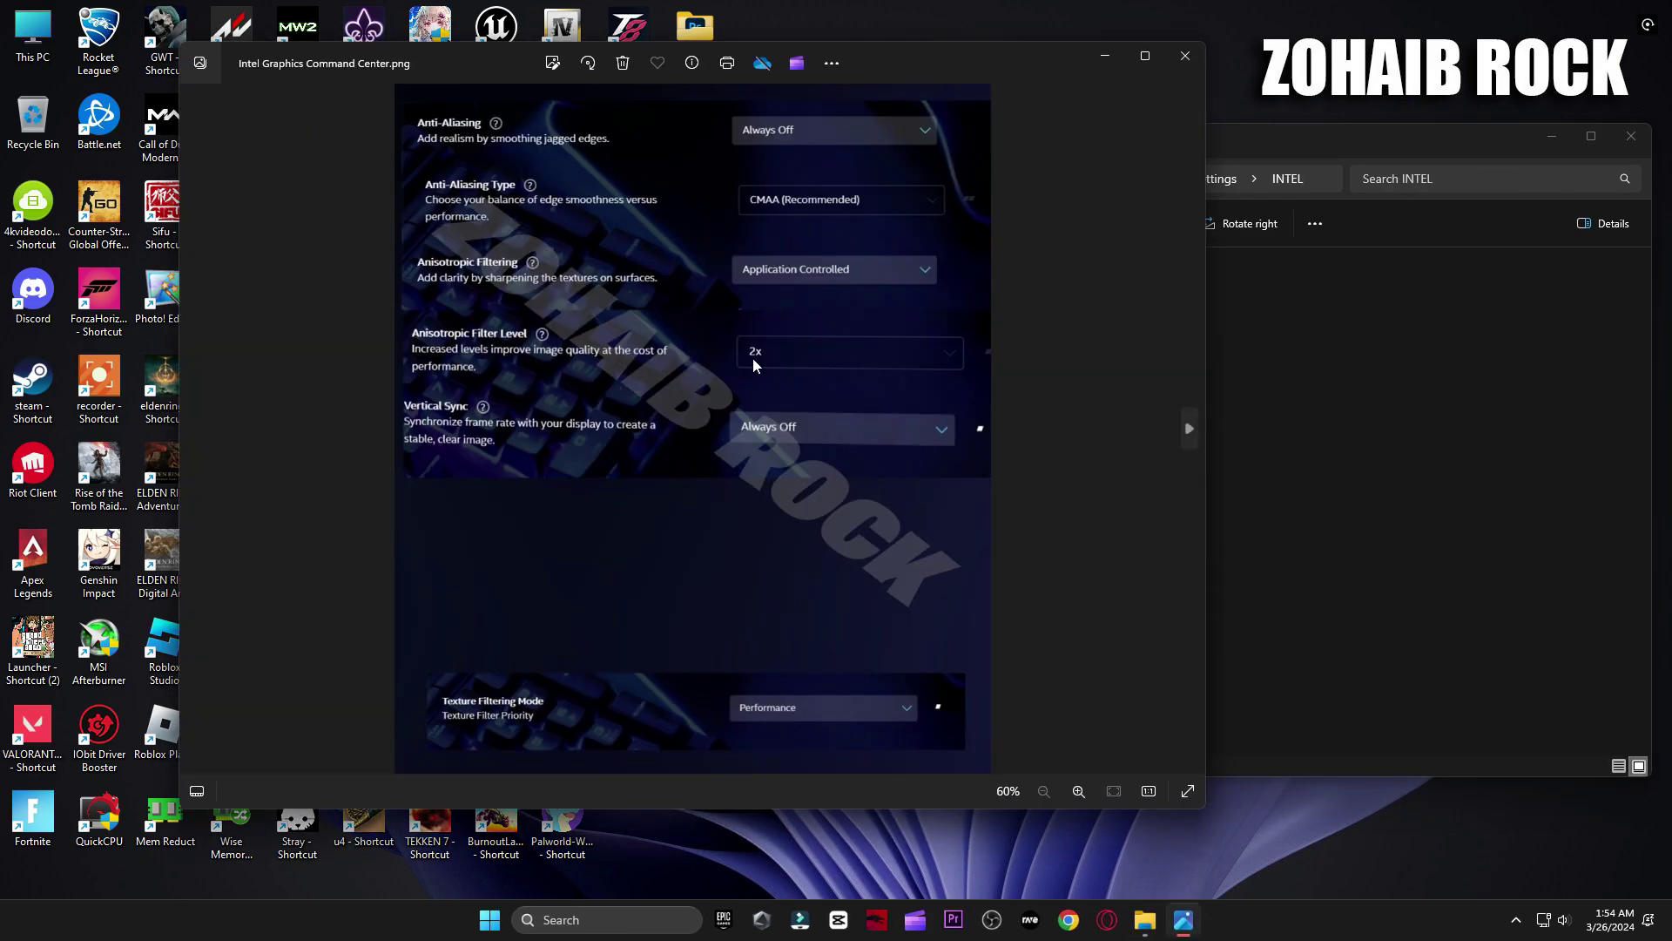
pyautogui.press('Right')
pyautogui.click(1185, 55)
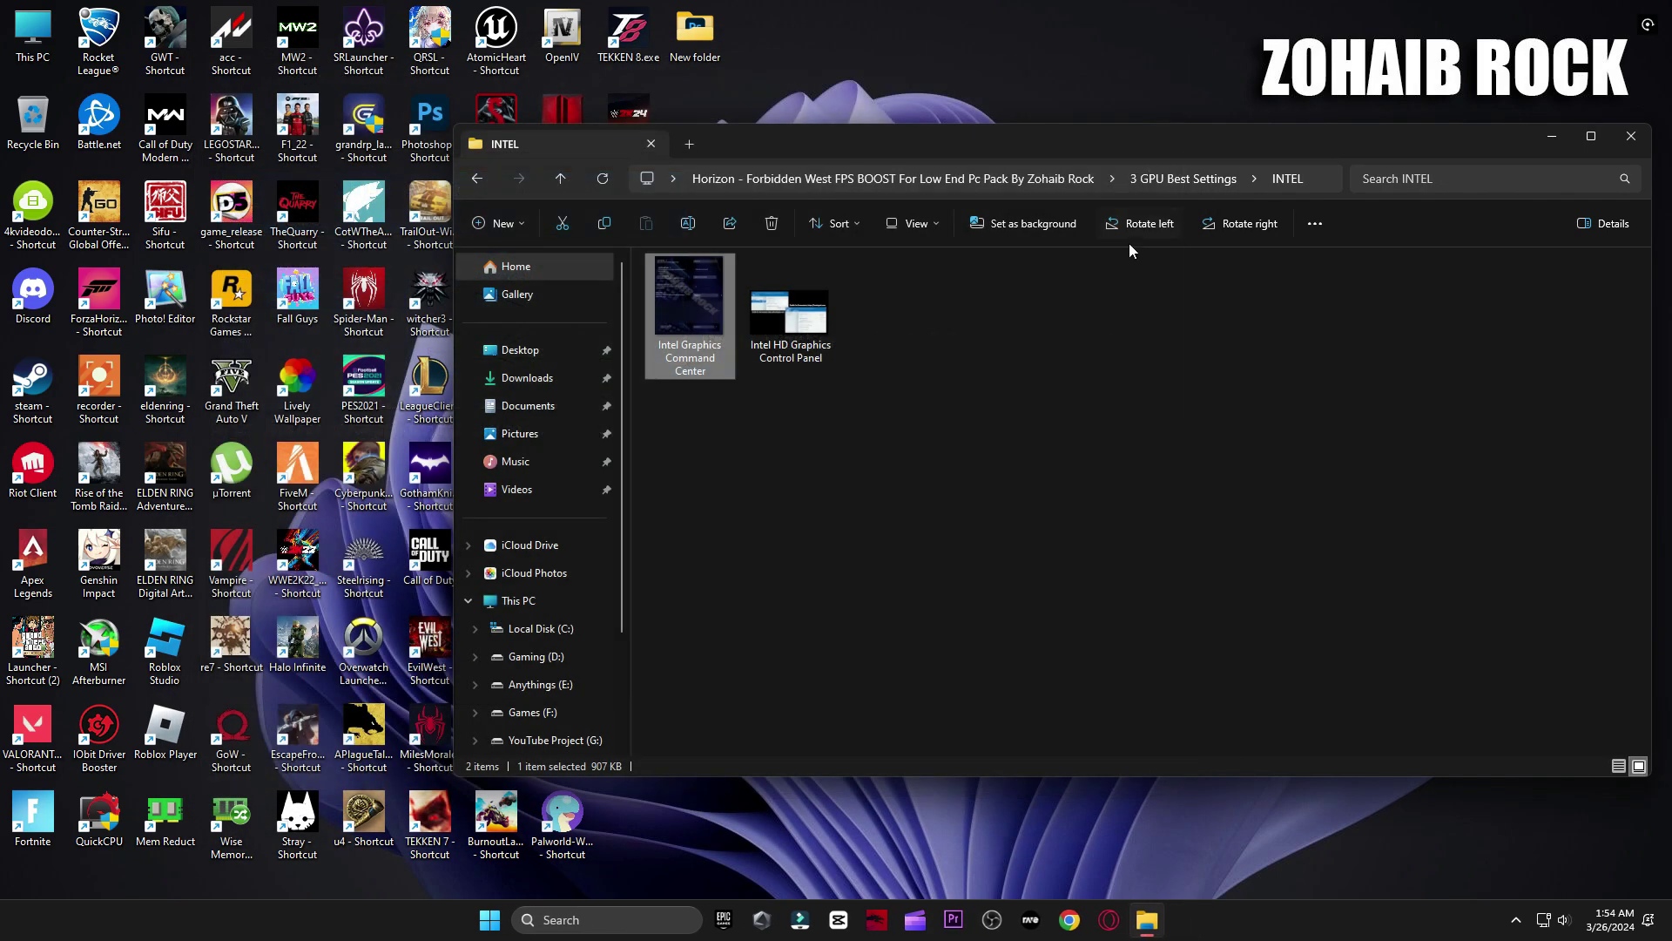
# Open the NVIDIA Settings (Manage 3D Settings) image from the pack's NVIDIA folder and close the folder window.
pyautogui.hotkey('alt', 'Up')
pyautogui.doubleClick(1269, 370)
pyautogui.click(697, 330)
pyautogui.doubleClick(697, 329)
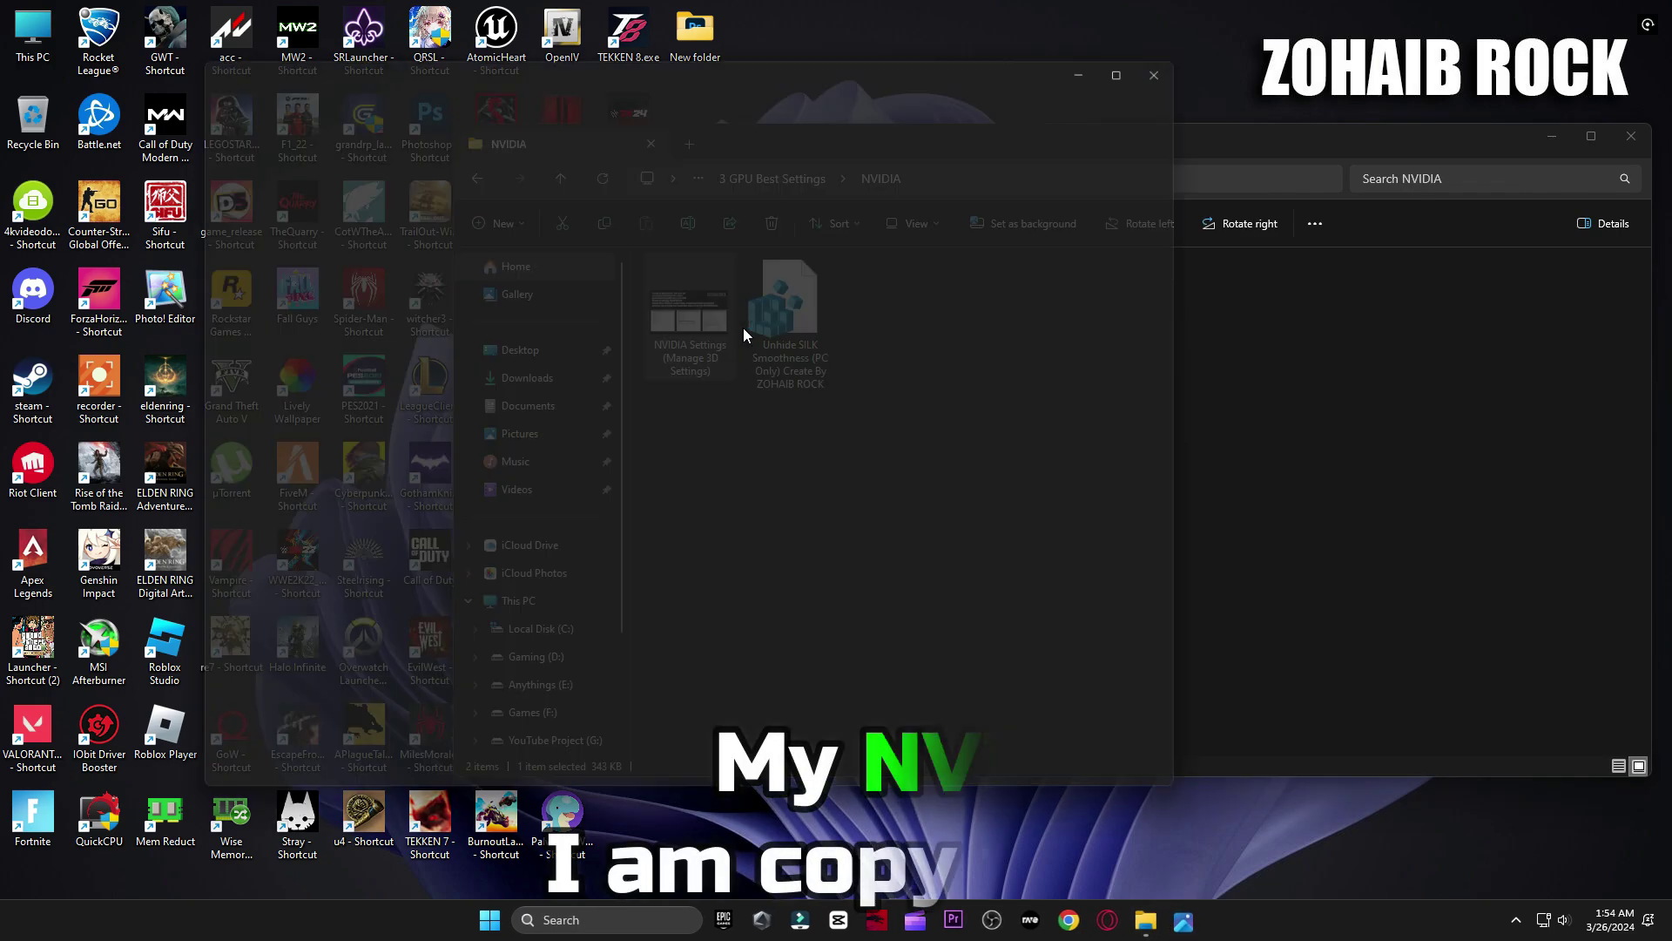
pyautogui.click(1632, 136)
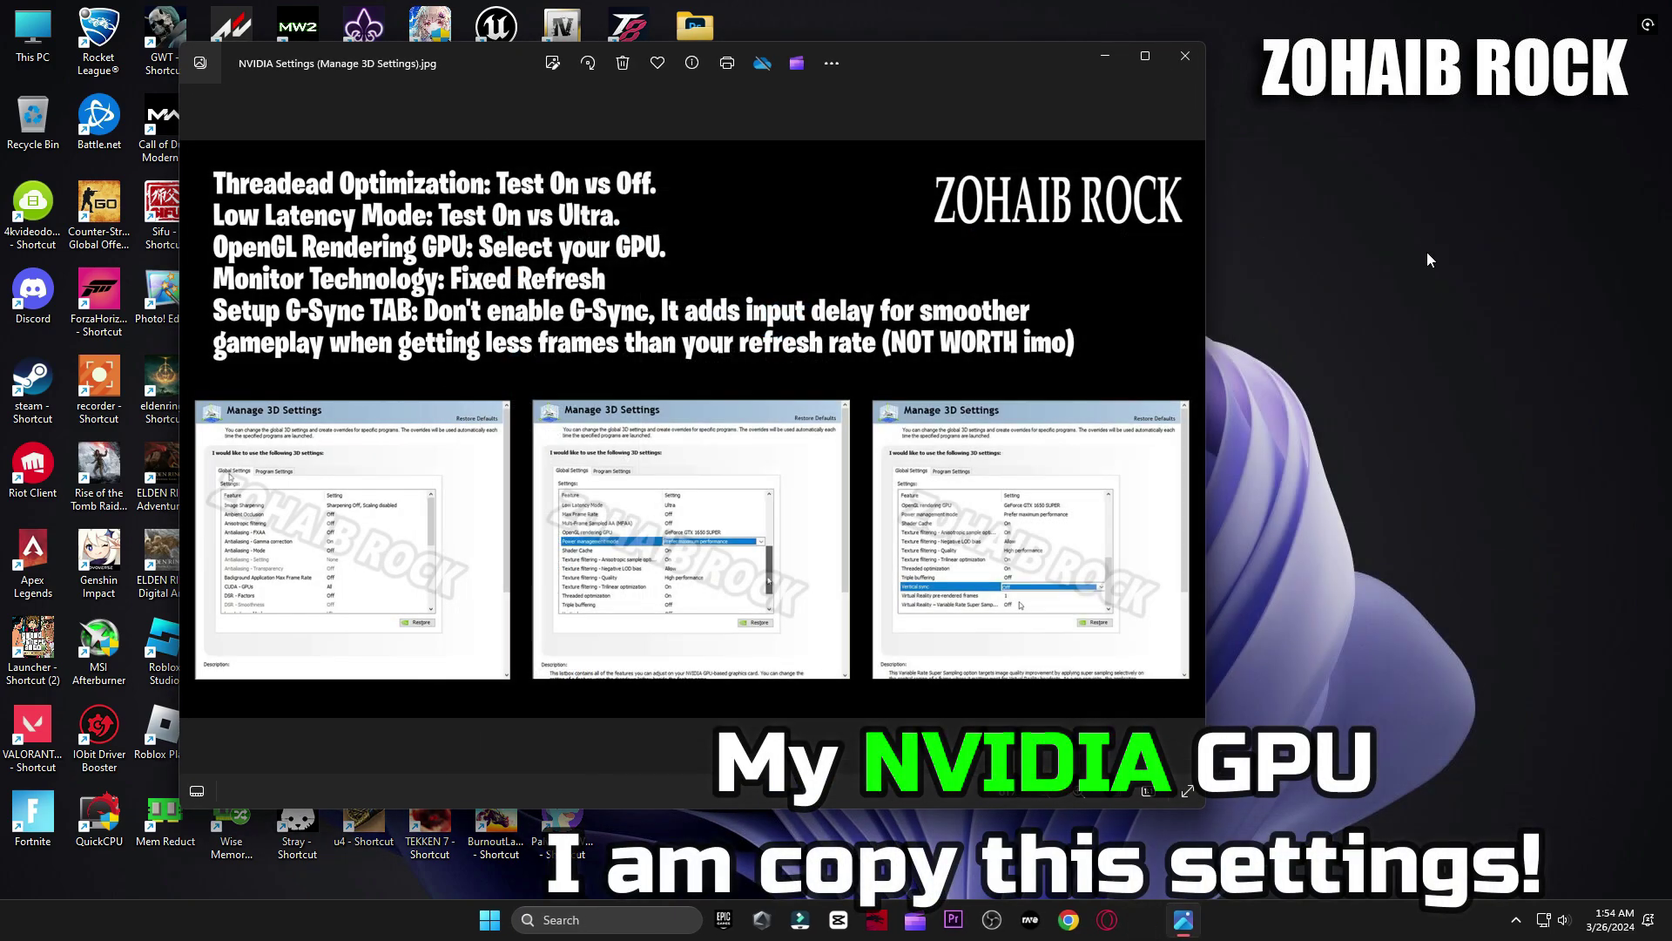
# Launch NVIDIA Control Panel from the desktop and close the reference image.
pyautogui.rightClick(1425, 228)
pyautogui.click(1456, 468)
pyautogui.click(1535, 344)
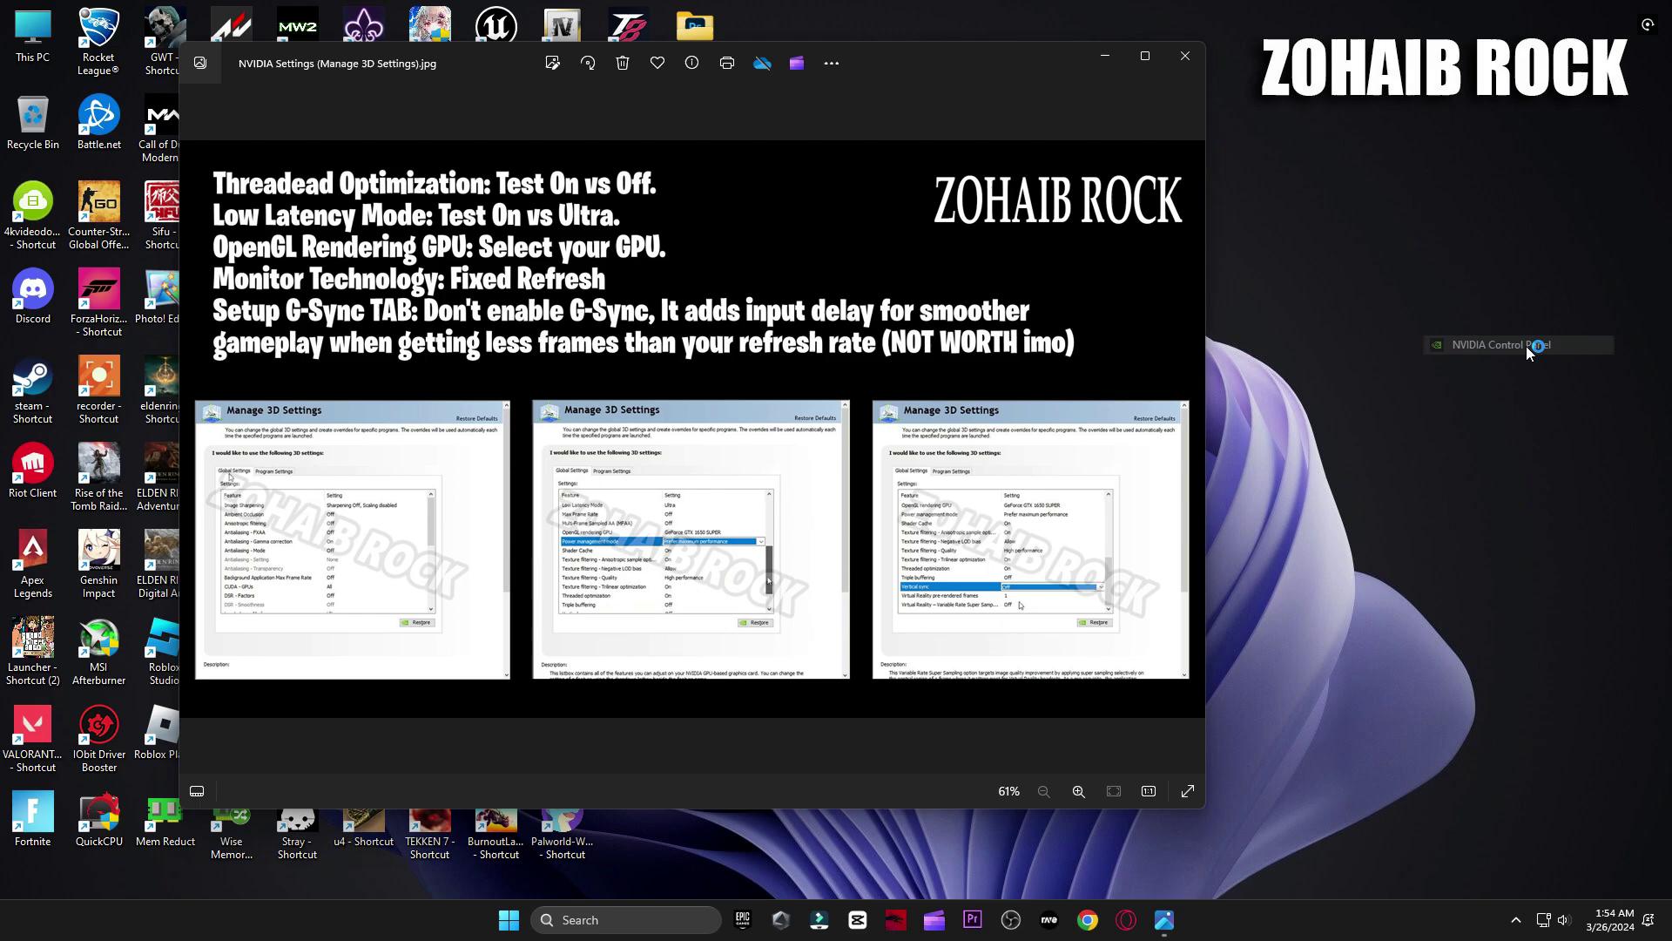
pyautogui.click(1182, 55)
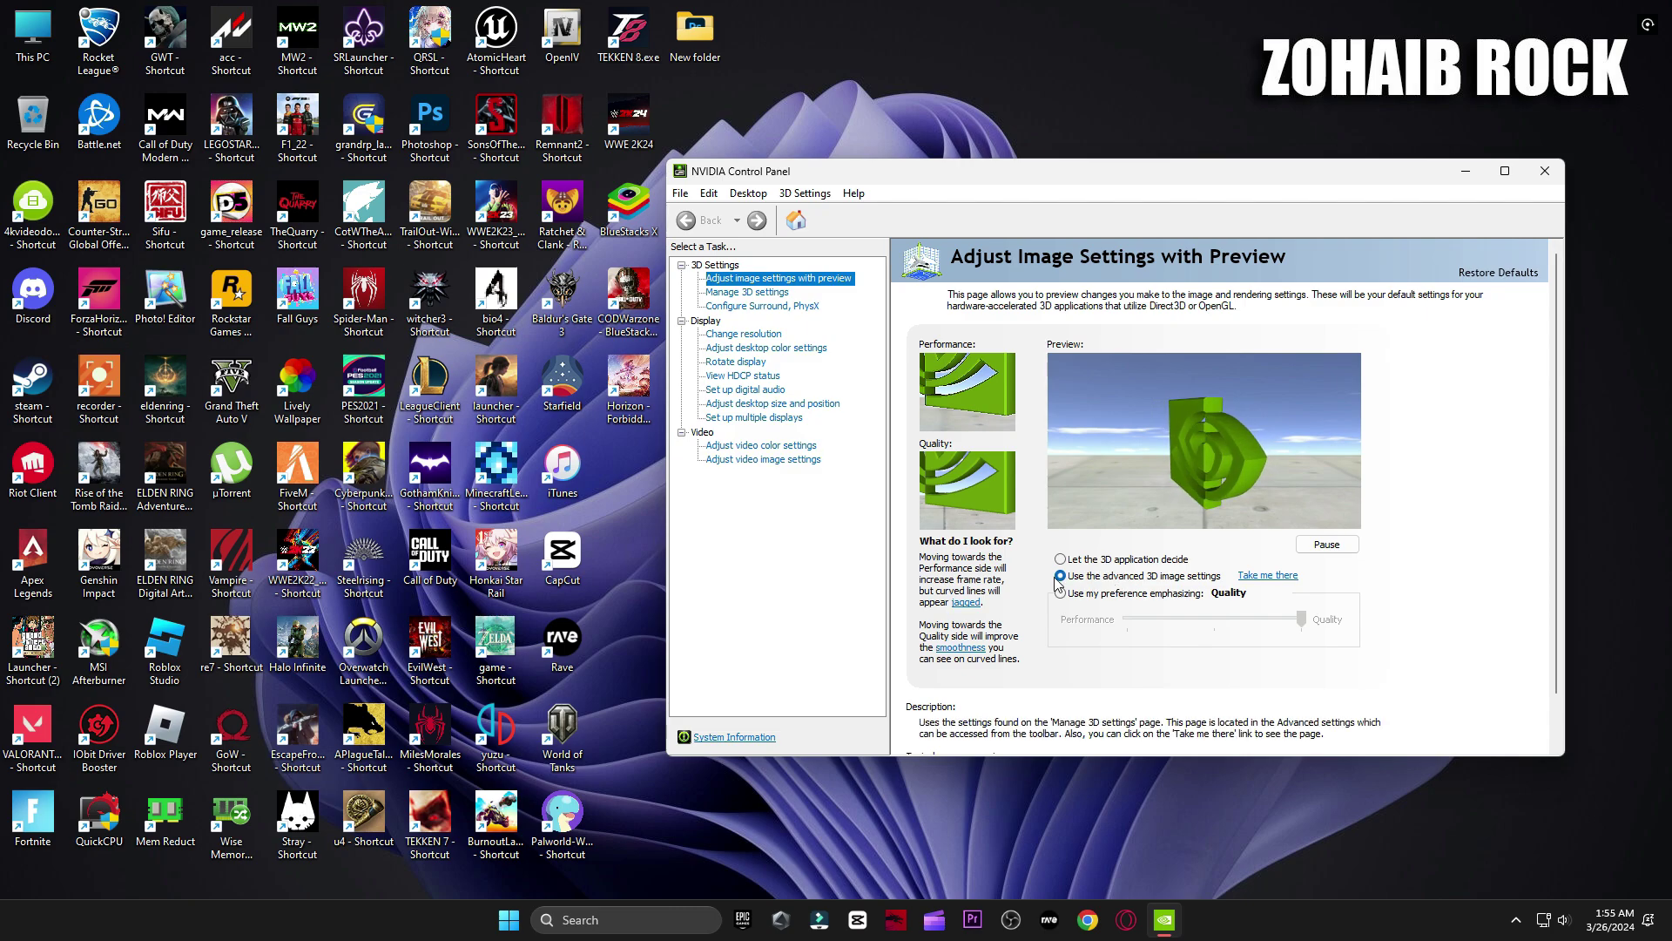
# Review the global settings under Manage 3D Settings down to the end of the list and close NVIDIA Control Panel.
pyautogui.click(777, 292)
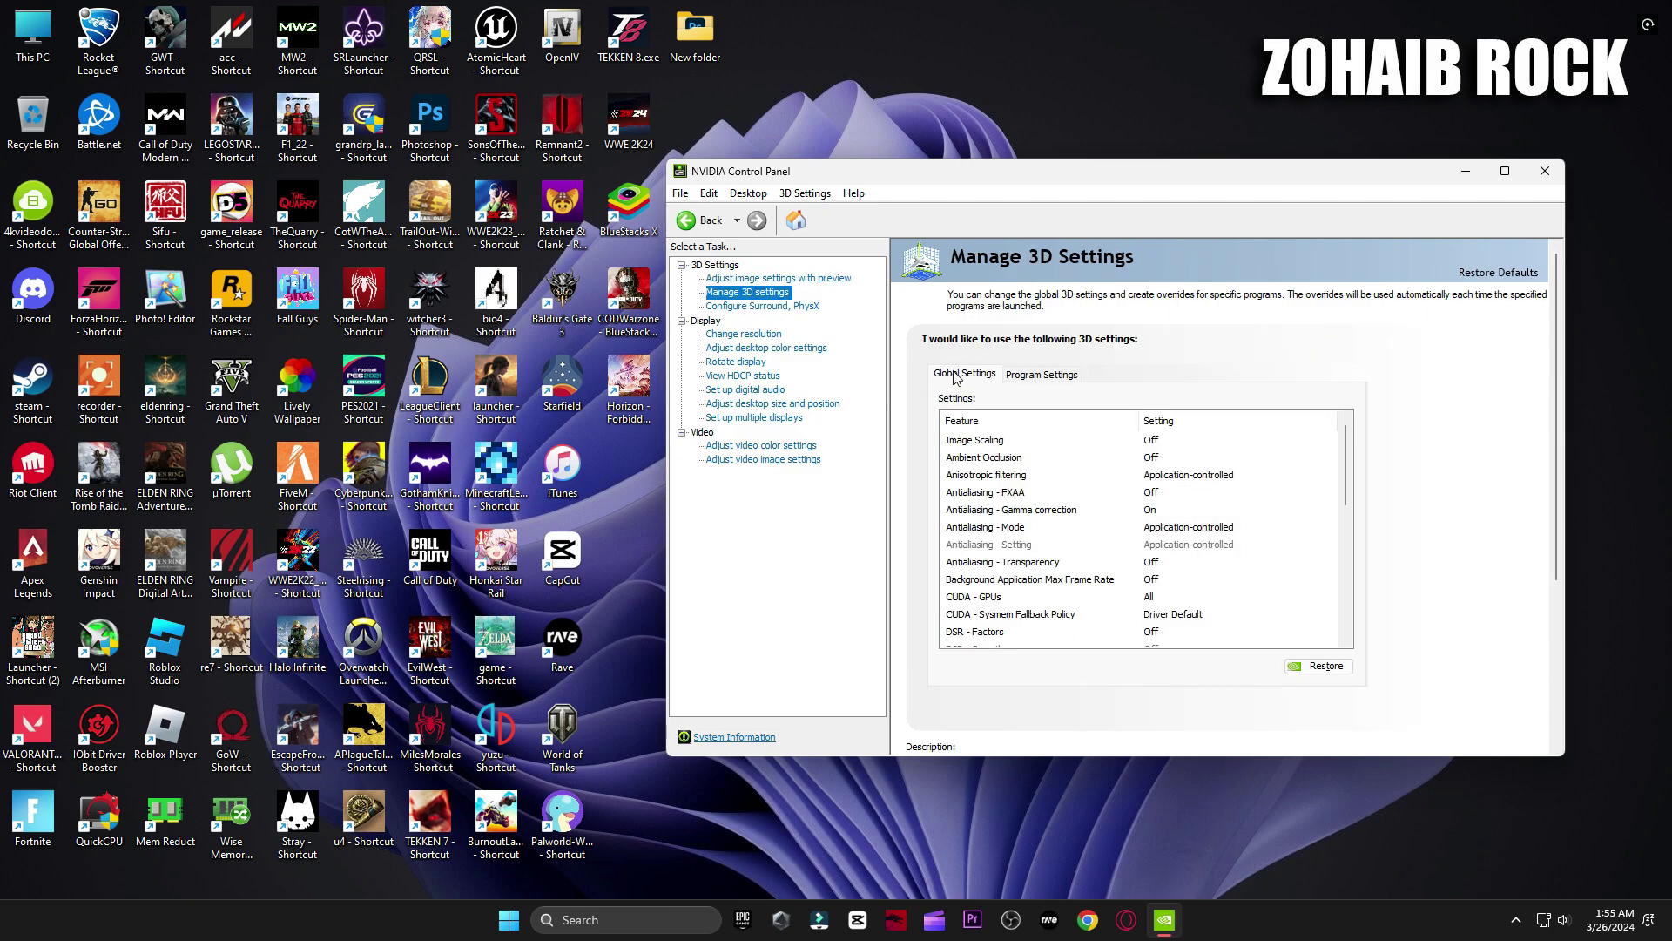
pyautogui.scroll(-2, 1112, 427)
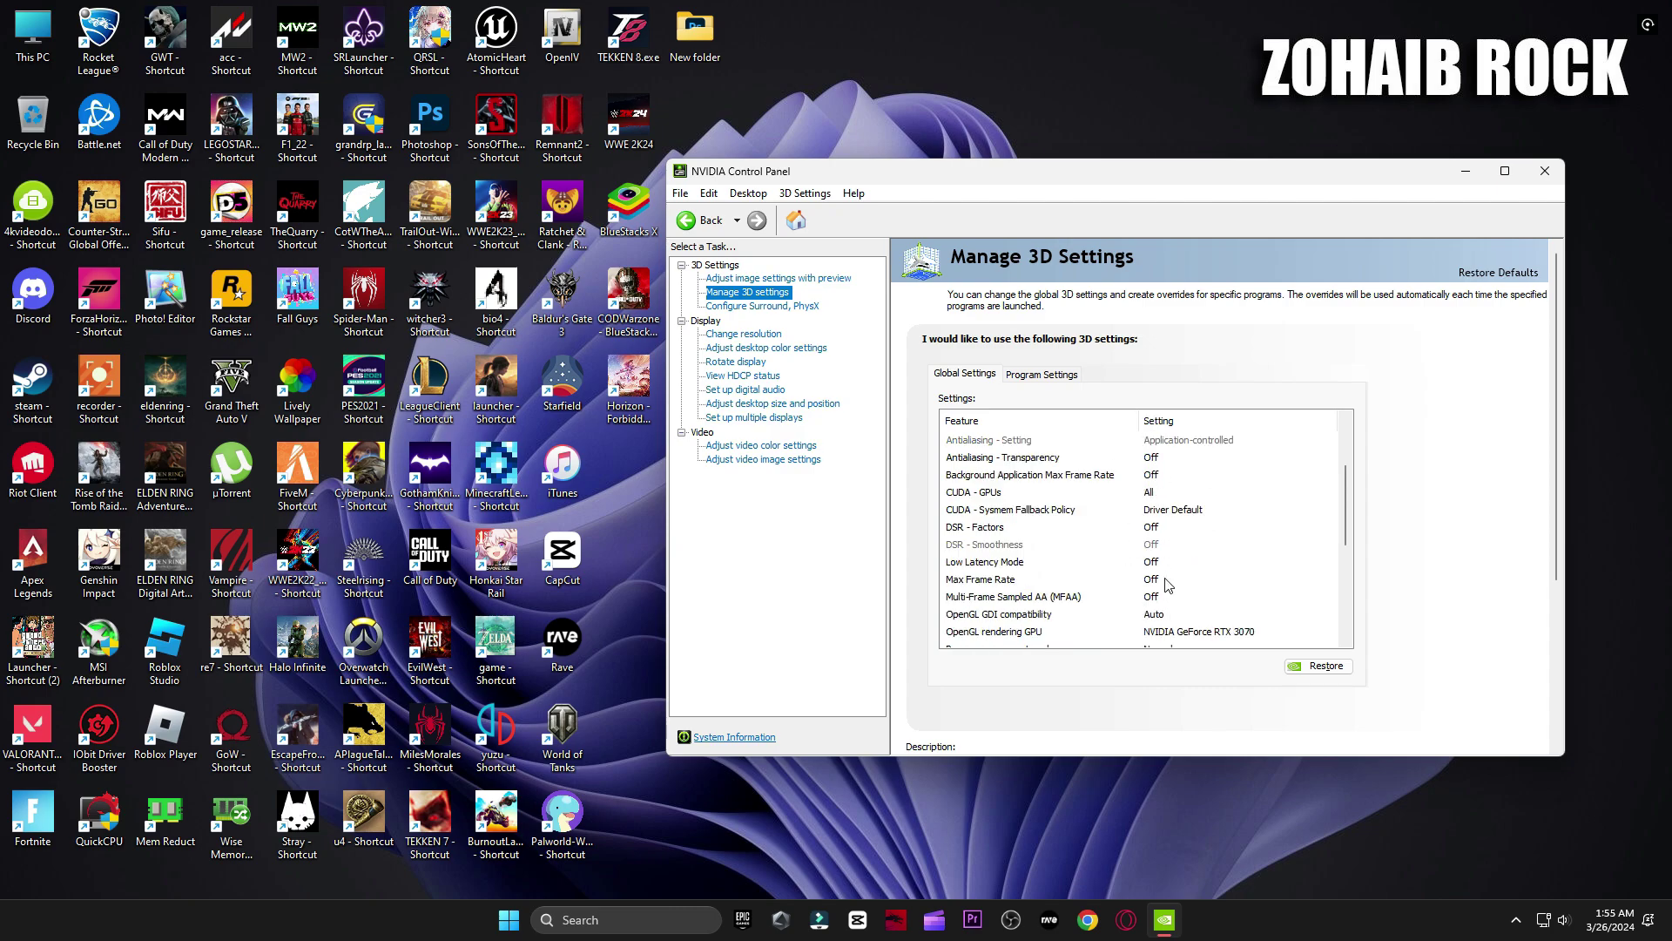
pyautogui.scroll(-1, 1096, 433)
pyautogui.scroll(-3, 1124, 492)
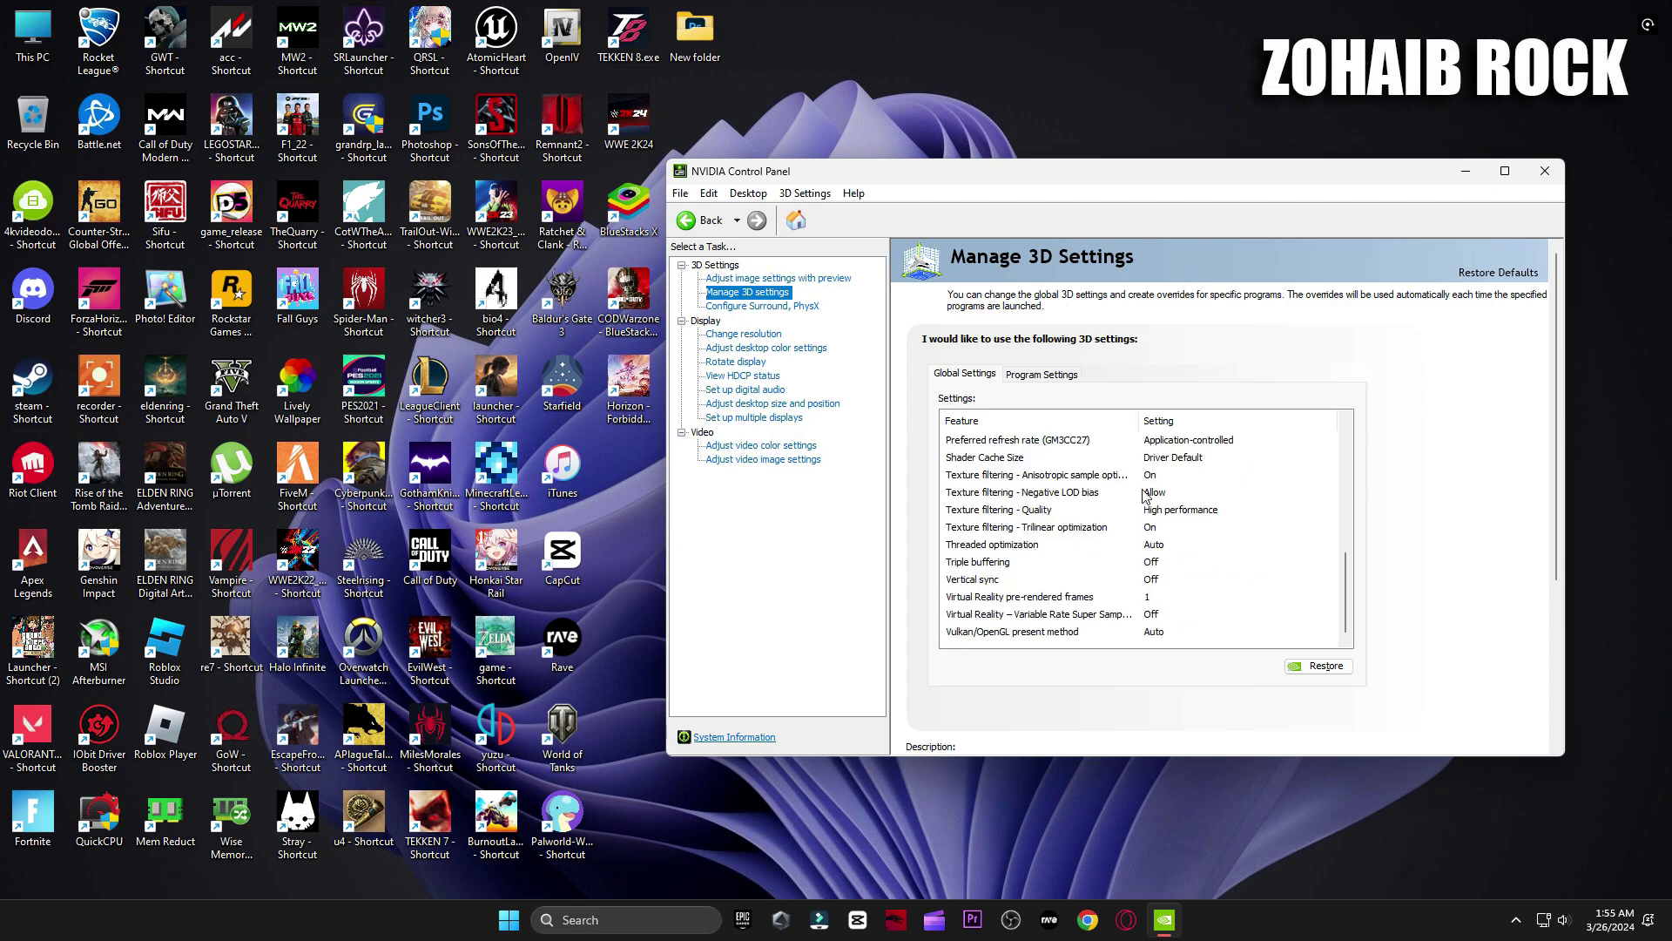
pyautogui.click(778, 278)
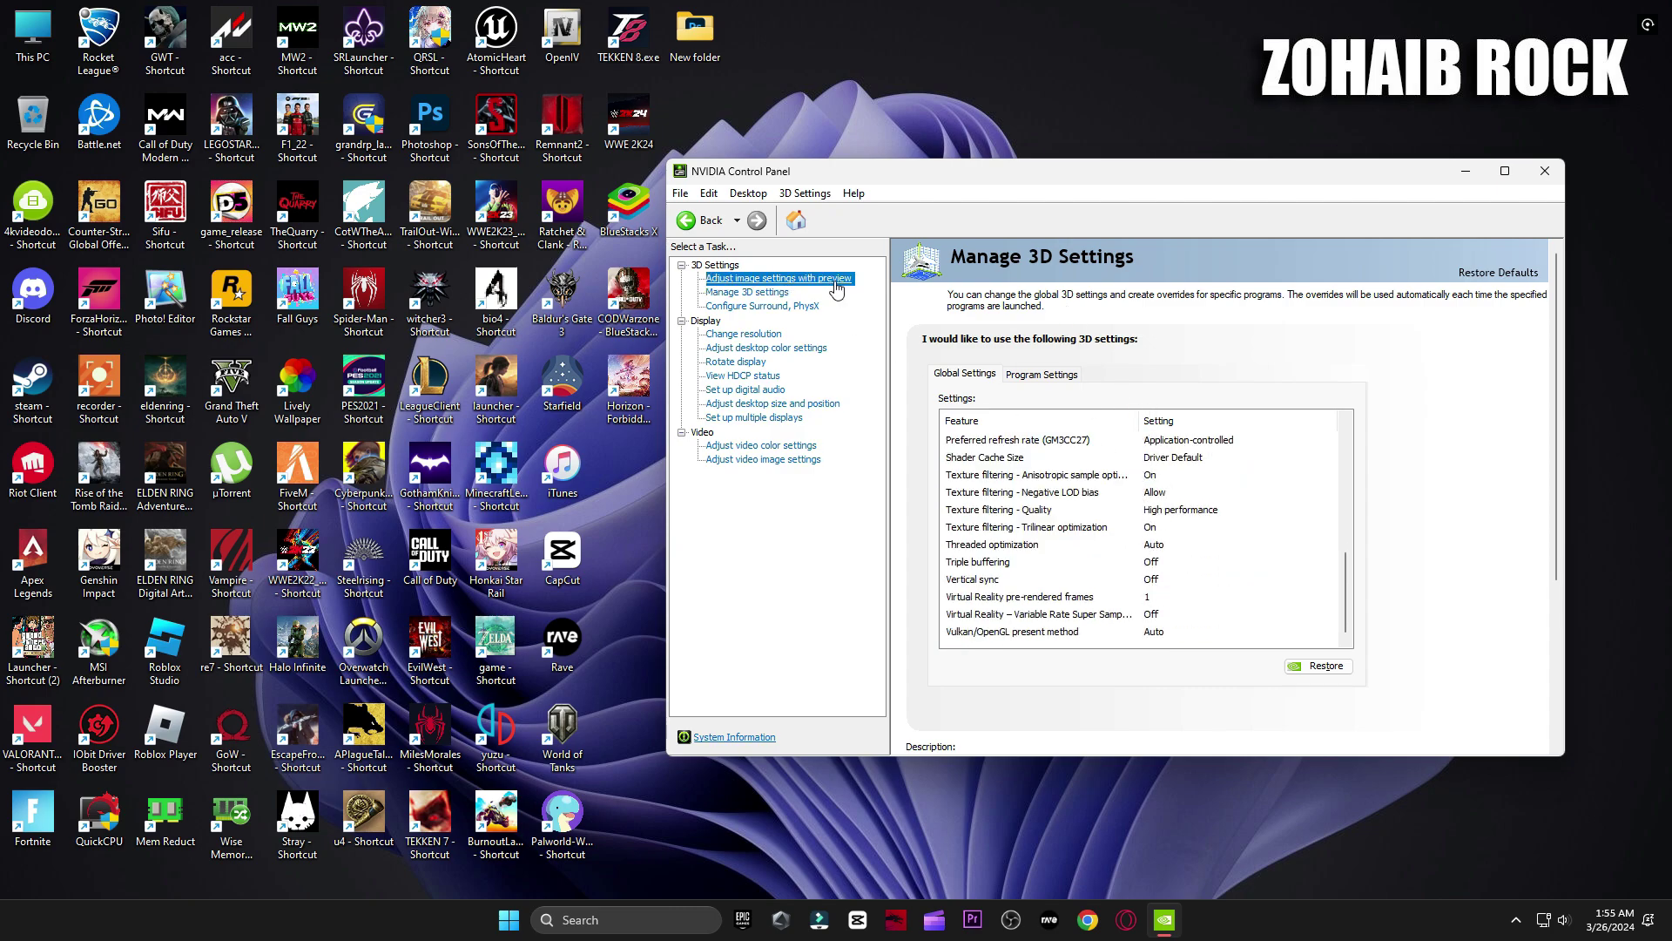
pyautogui.click(1545, 170)
# Open the NVIDIA app through Windows search, check the graphics driver status on its Drivers page, and close it.
pyautogui.click(636, 922)
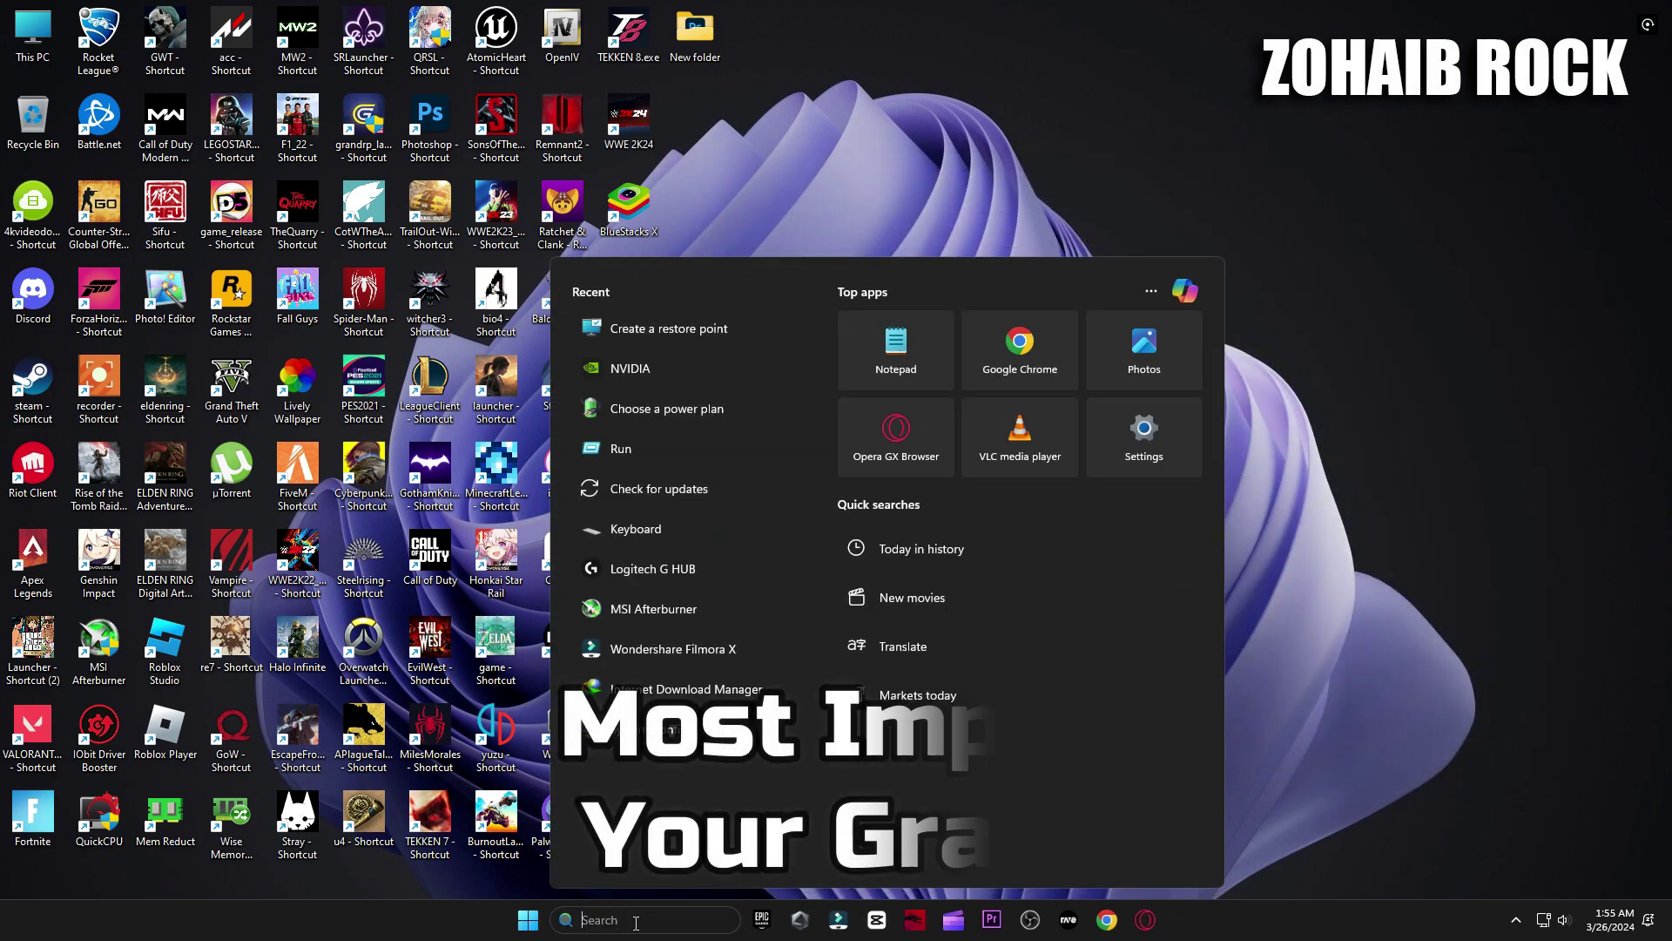
pyautogui.write('nv')
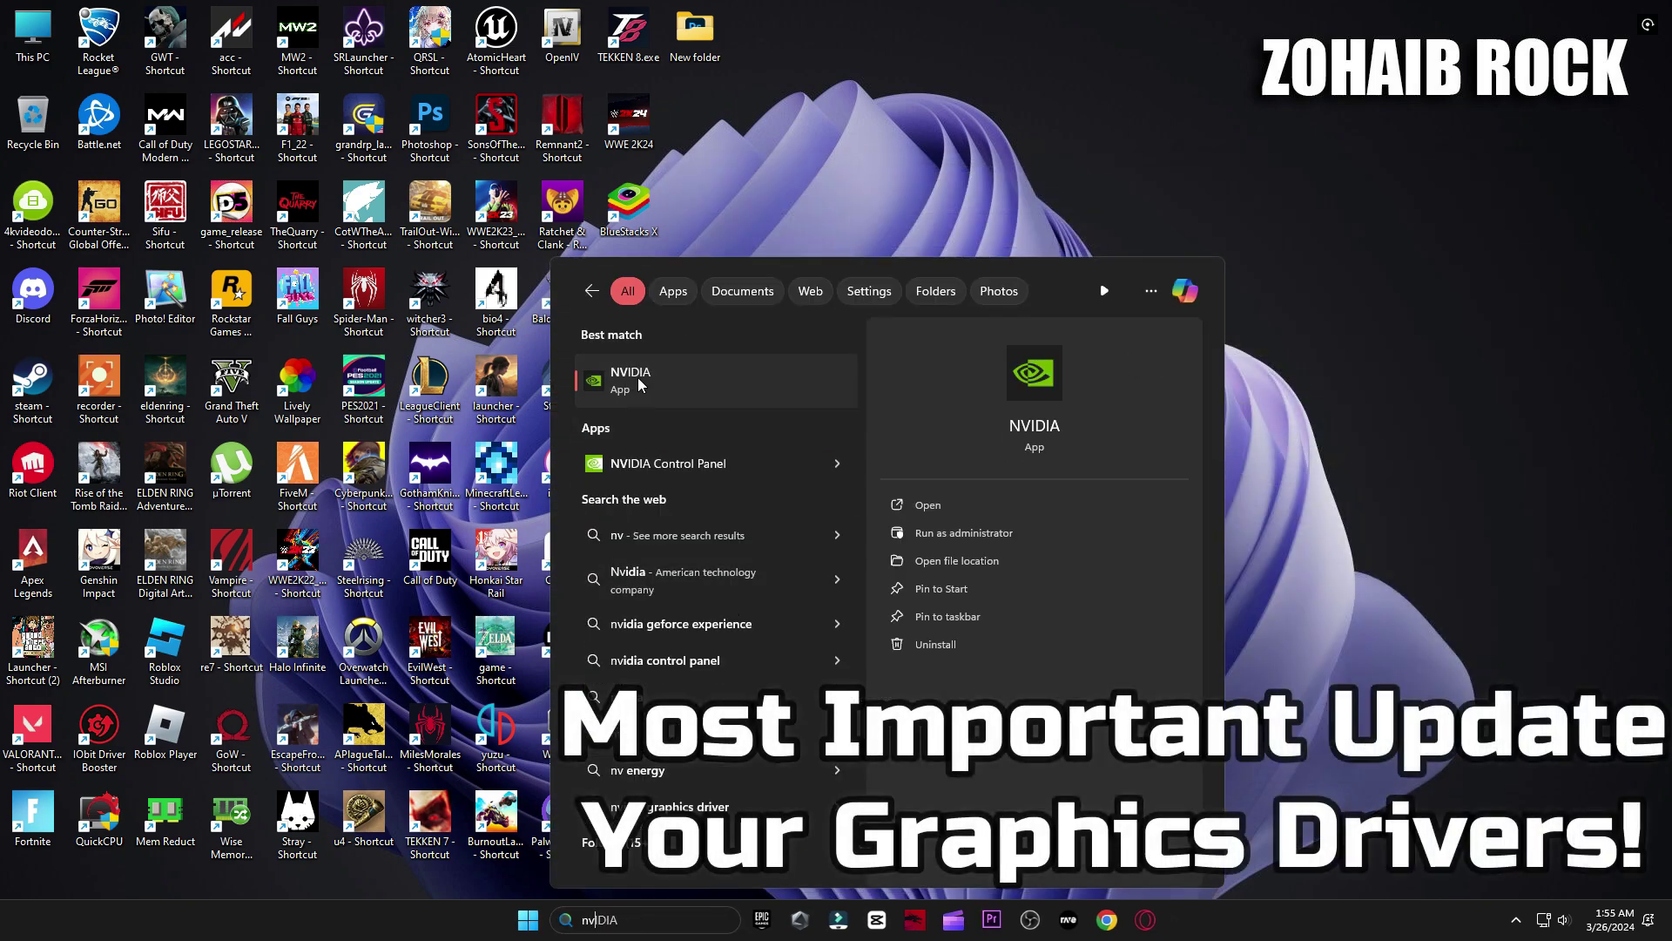
pyautogui.click(653, 381)
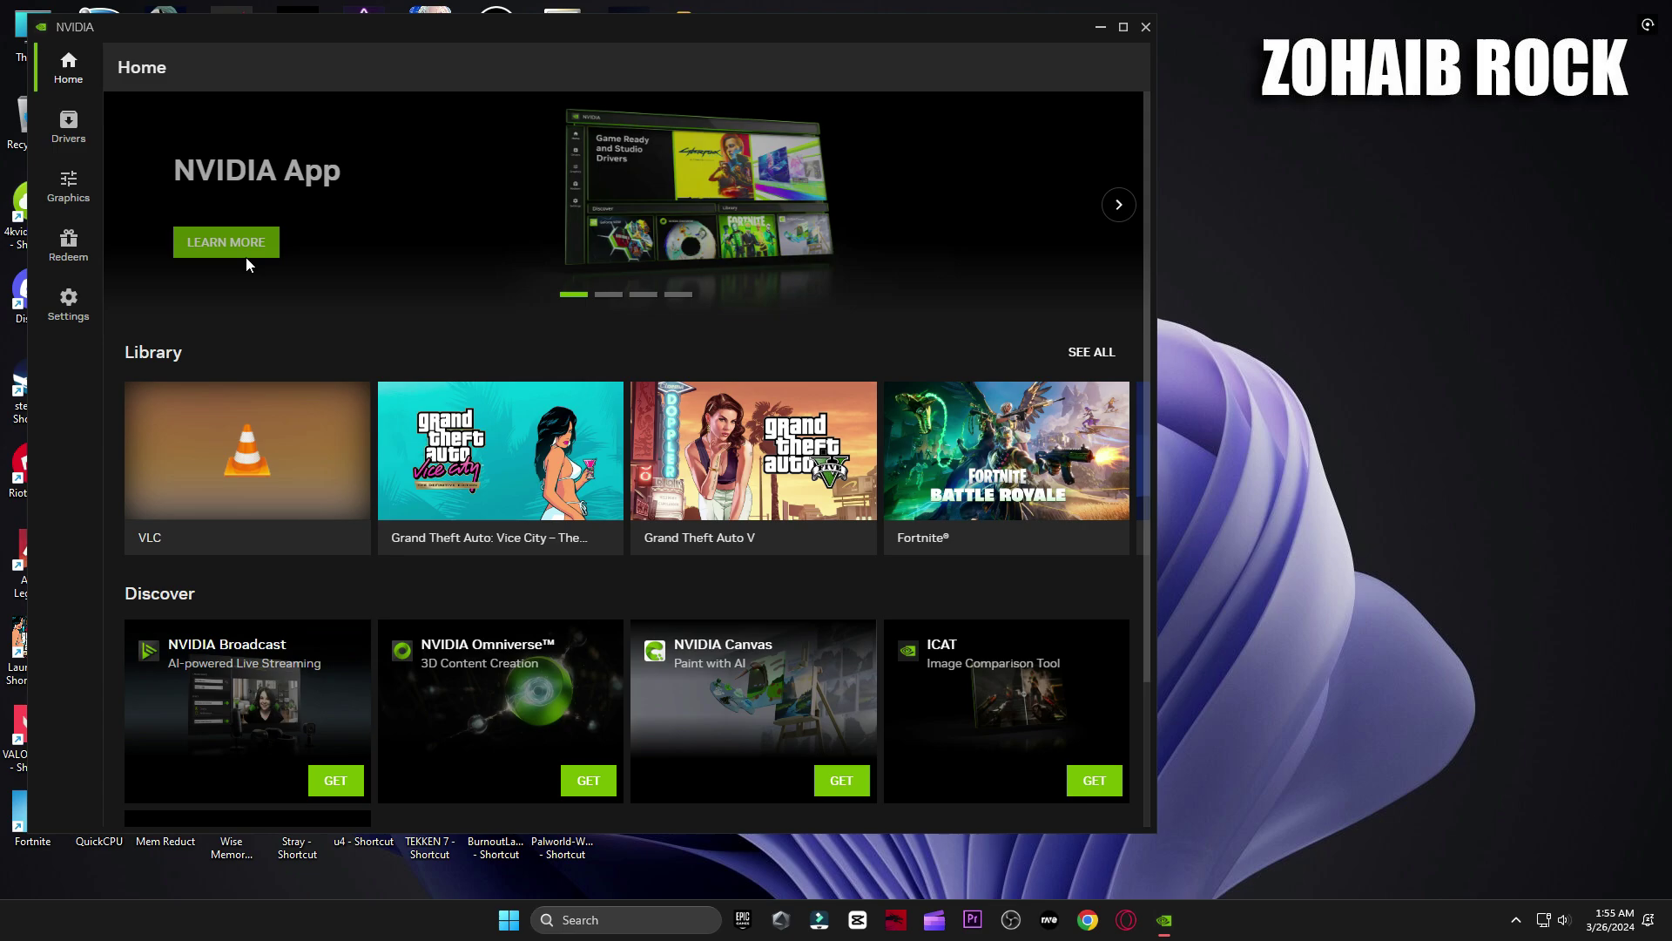
pyautogui.click(70, 131)
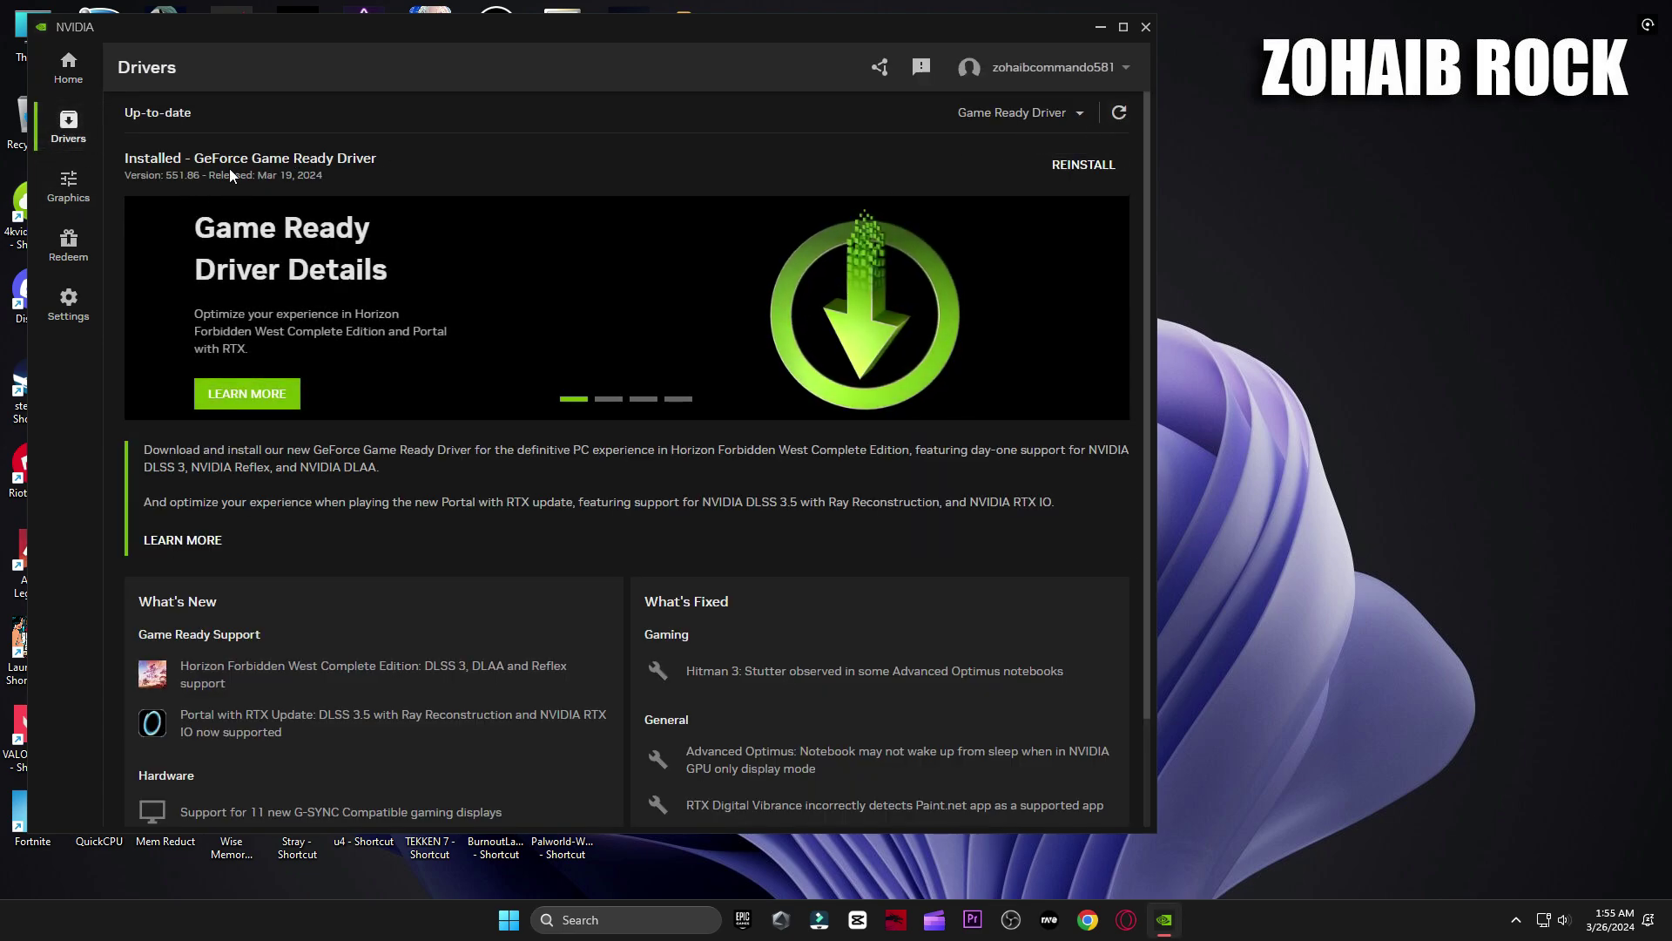
pyautogui.click(1152, 31)
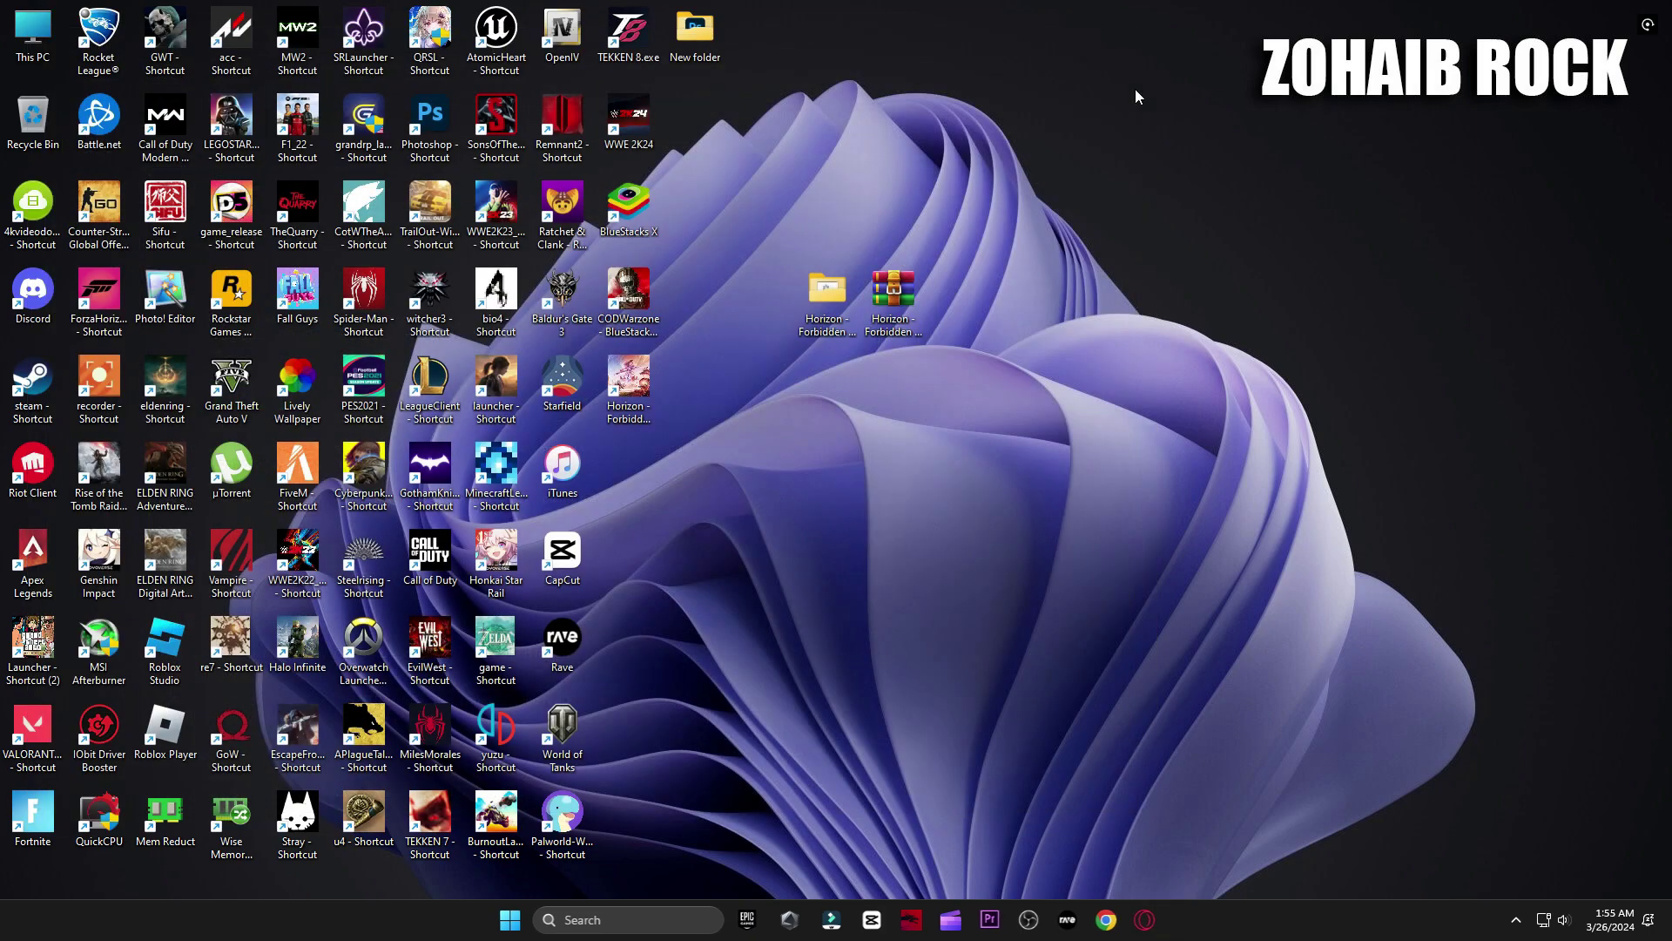
# Run Timer Resolution from the pack's 4 Latency (Timer Resolution ) folder, set the resolution to Maximum, and leave it running minimized.
pyautogui.doubleClick(824, 298)
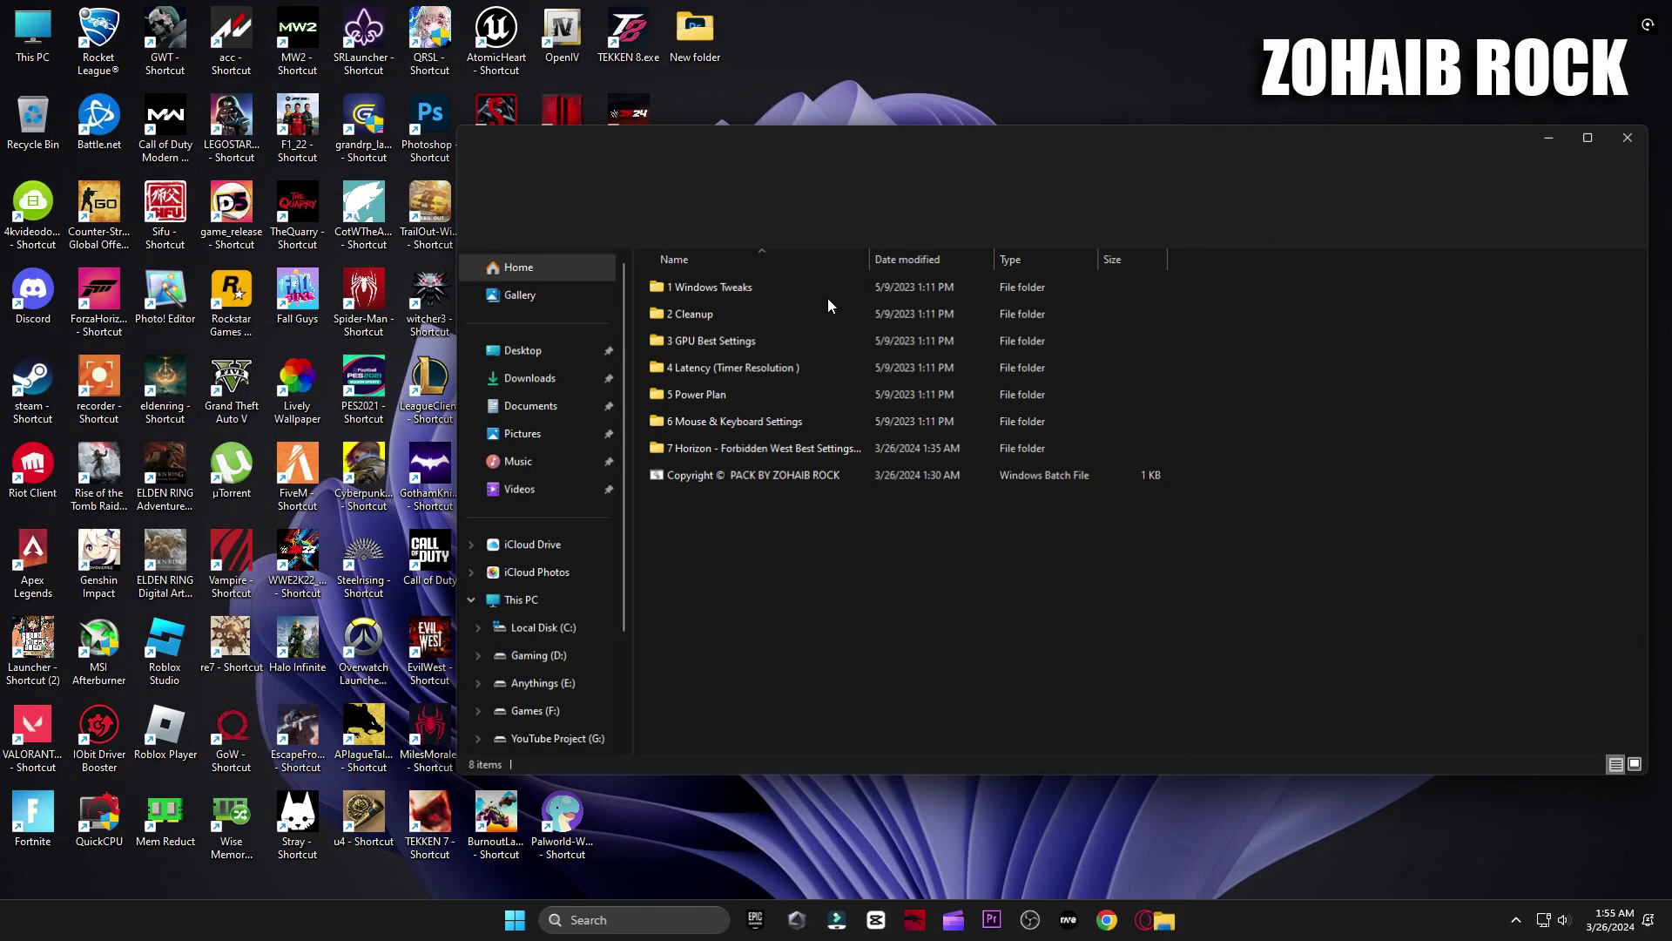
pyautogui.doubleClick(739, 370)
pyautogui.doubleClick(705, 287)
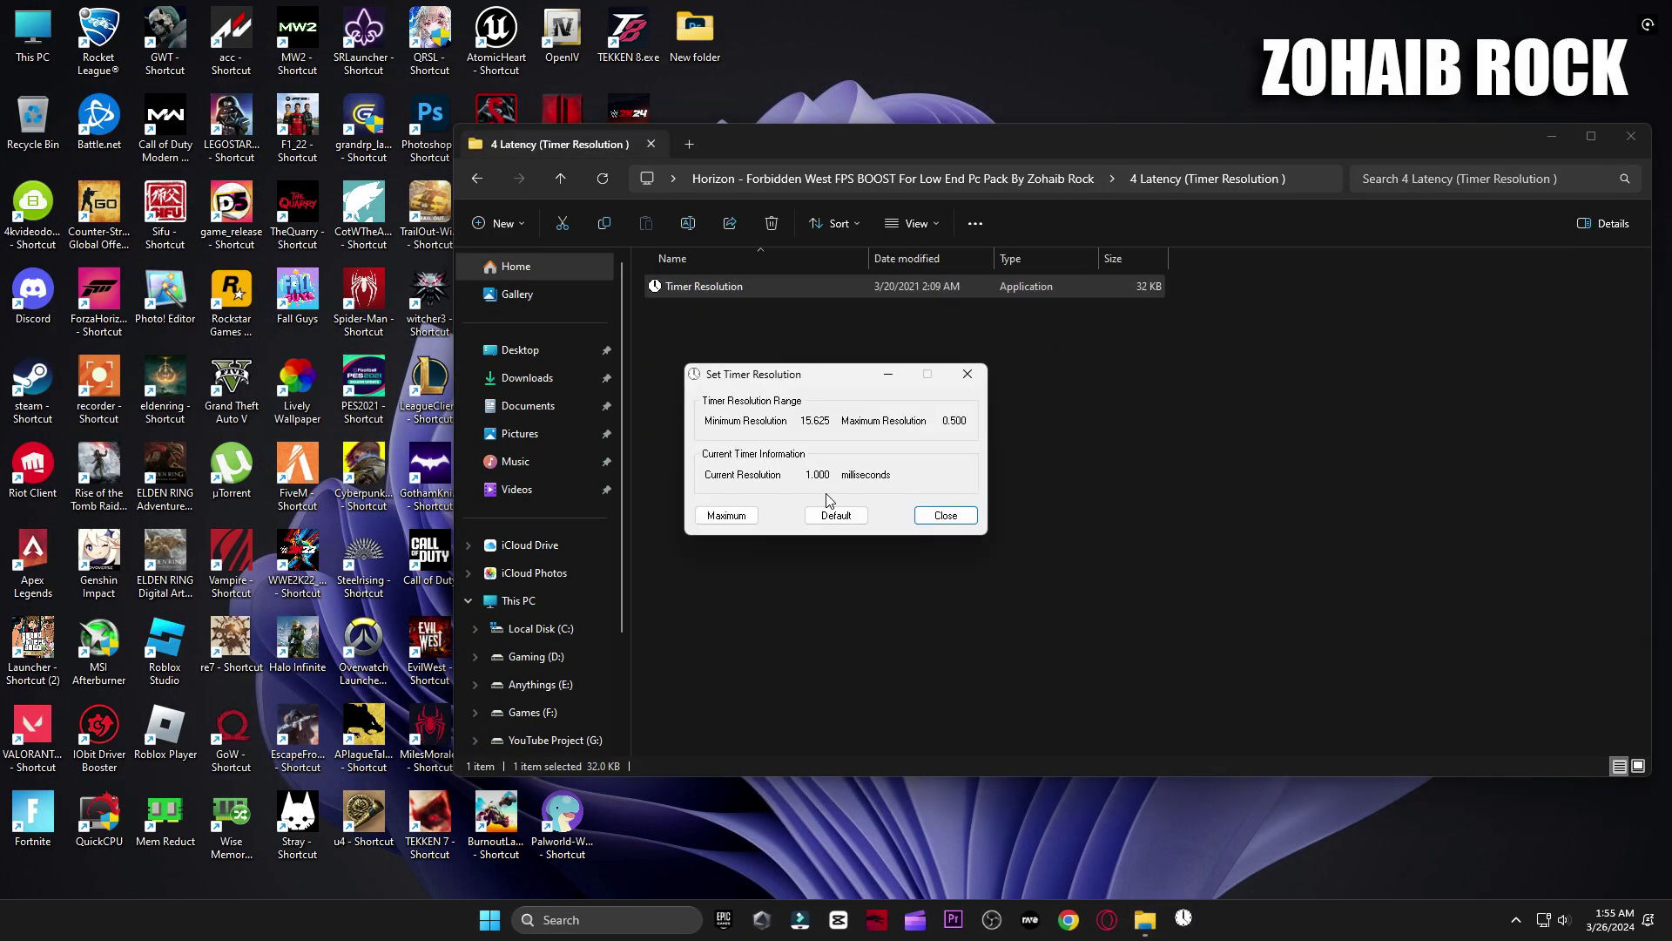
pyautogui.moveTo(843, 384); pyautogui.dragTo(1092, 380)
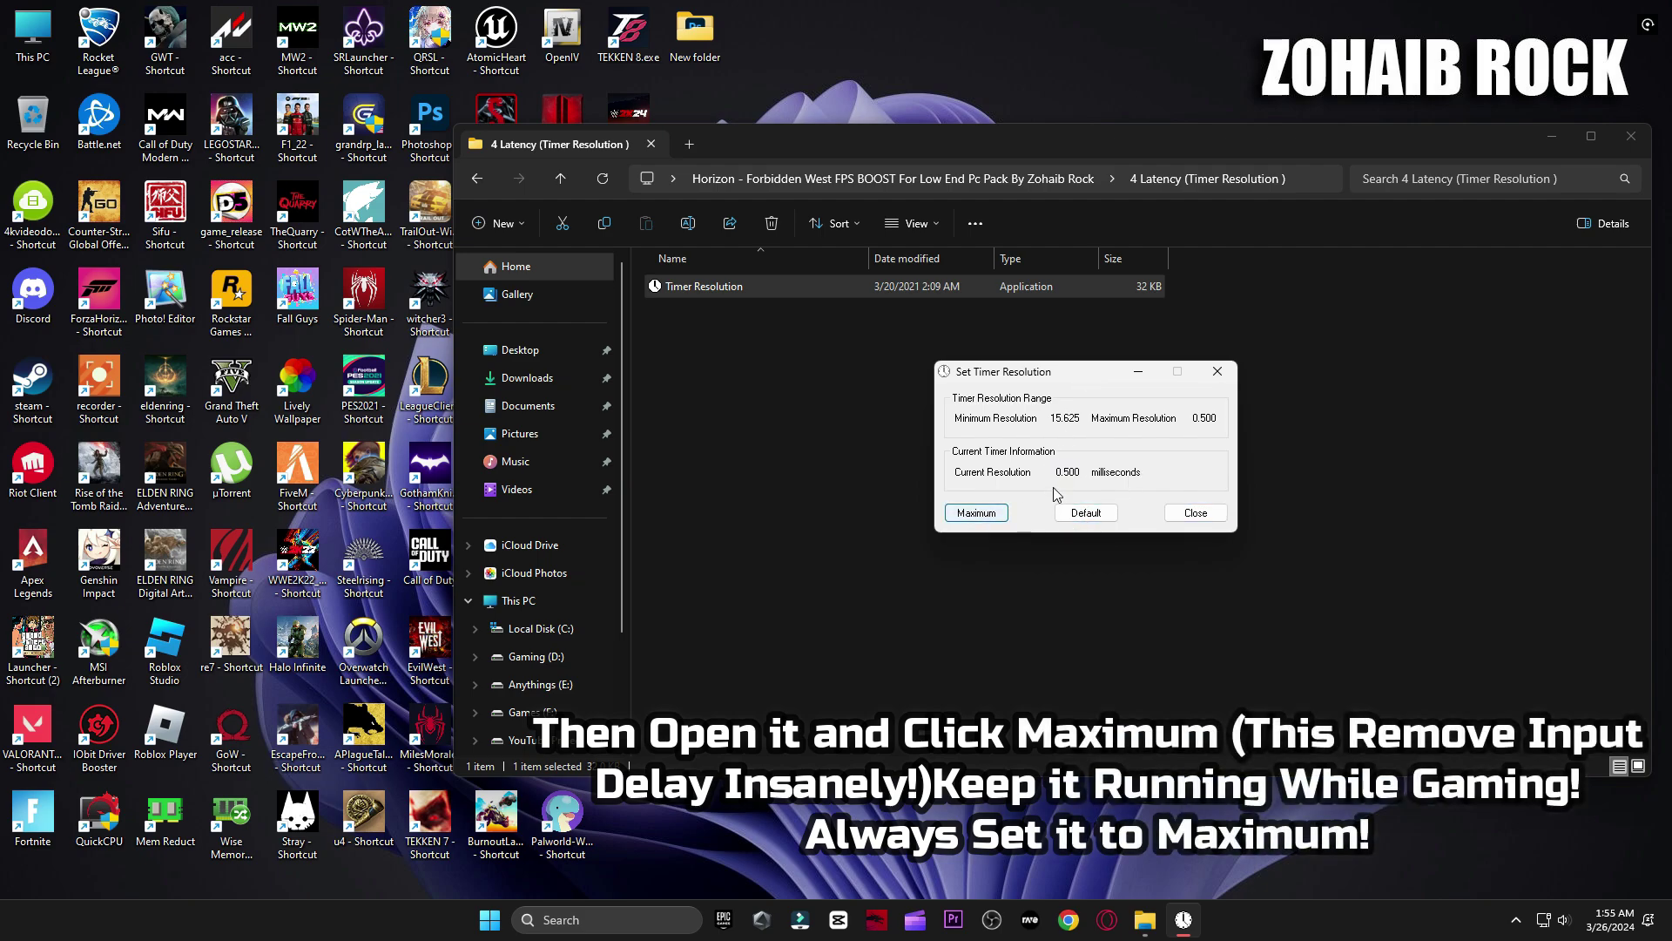
pyautogui.click(979, 515)
pyautogui.click(1139, 371)
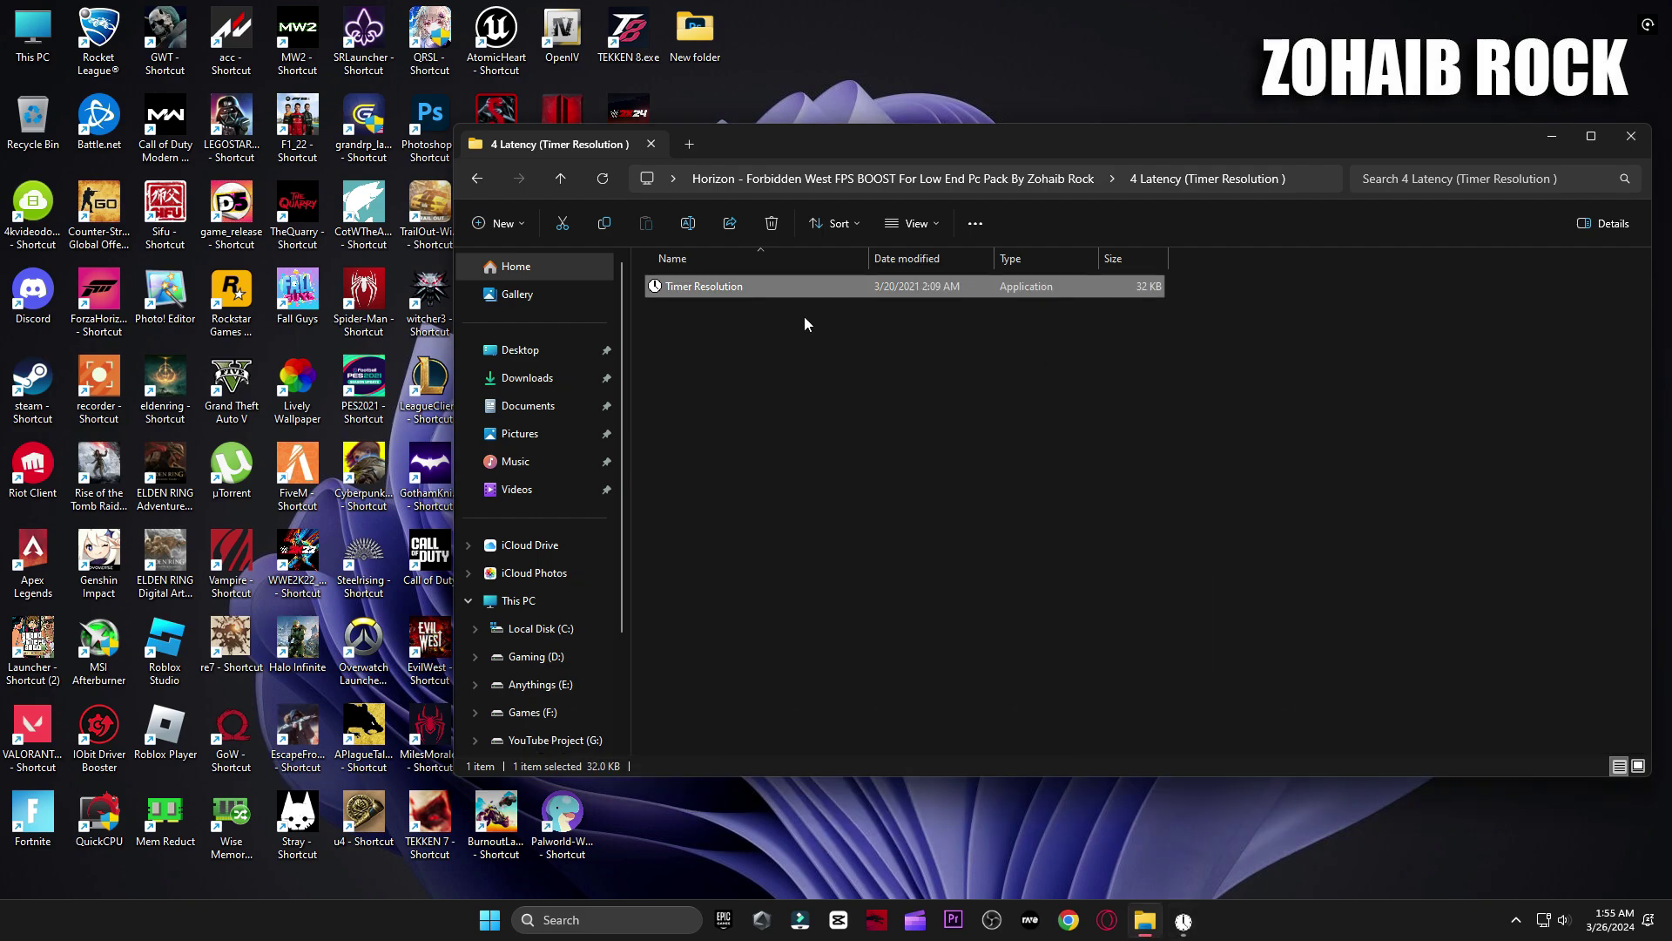
# Open the Quick-CPU x64bit folder inside 5 Power Plan, launch the installed QuickCPU from the desktop, and close the folder window.
pyautogui.click(478, 180)
pyautogui.doubleClick(708, 395)
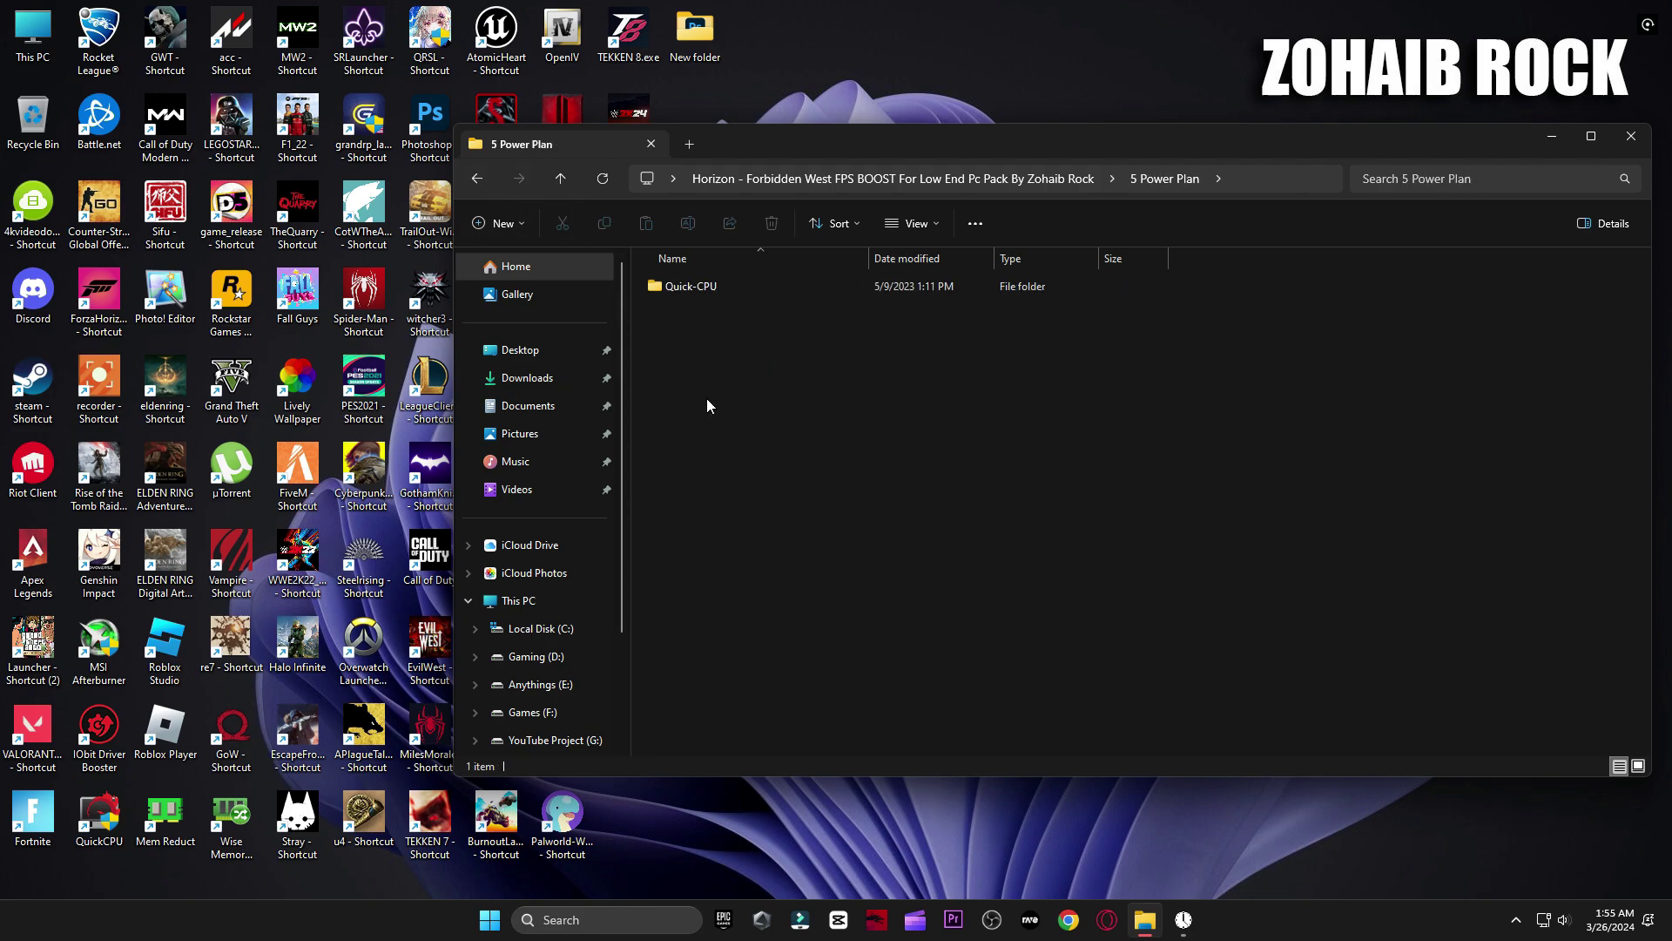
pyautogui.doubleClick(694, 288)
pyautogui.doubleClick(702, 312)
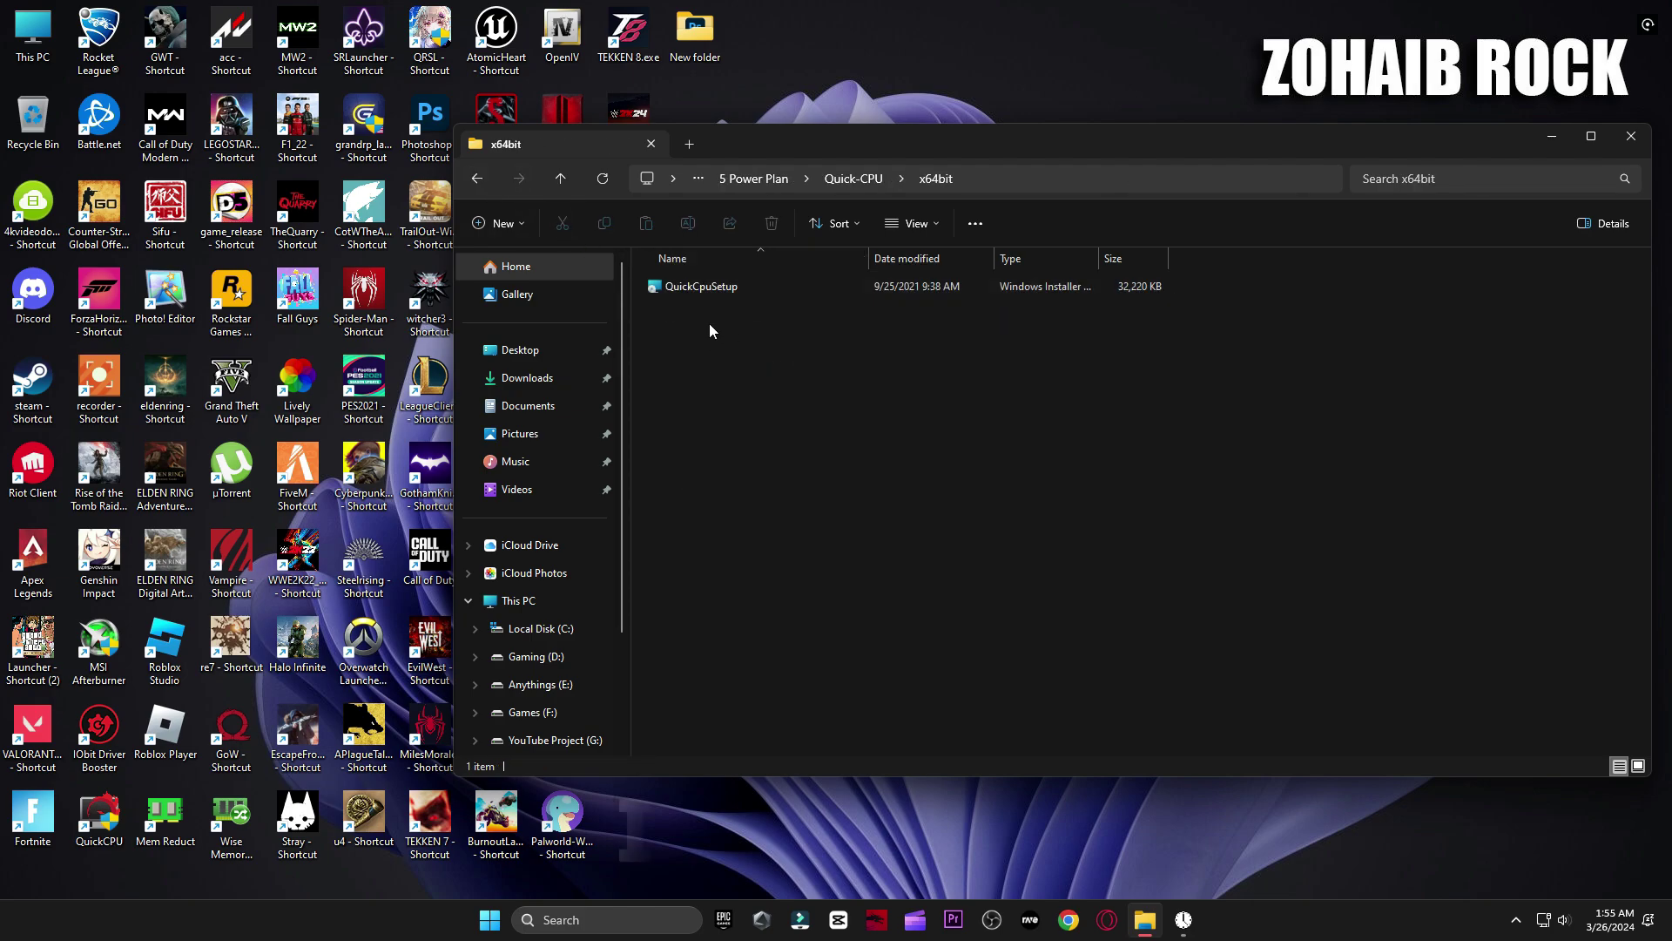
pyautogui.click(88, 815)
pyautogui.click(1630, 137)
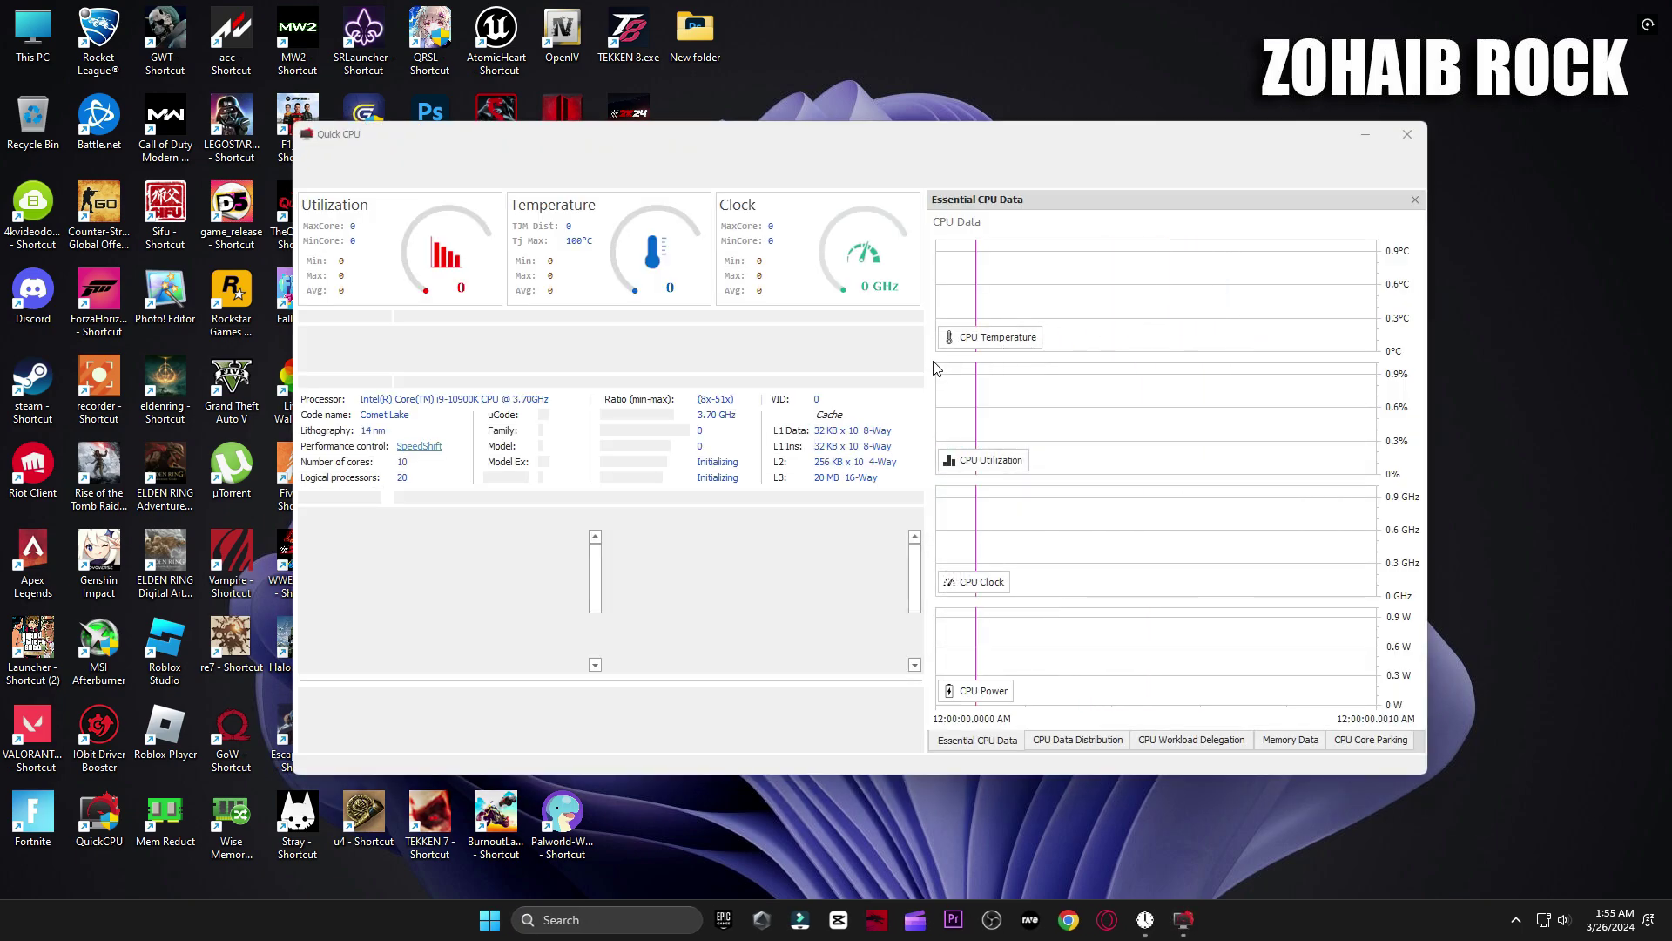
# Select the High performance system power plan in Quick CPU, apply the settings, and close the program.
pyautogui.click(981, 511)
pyautogui.click(535, 336)
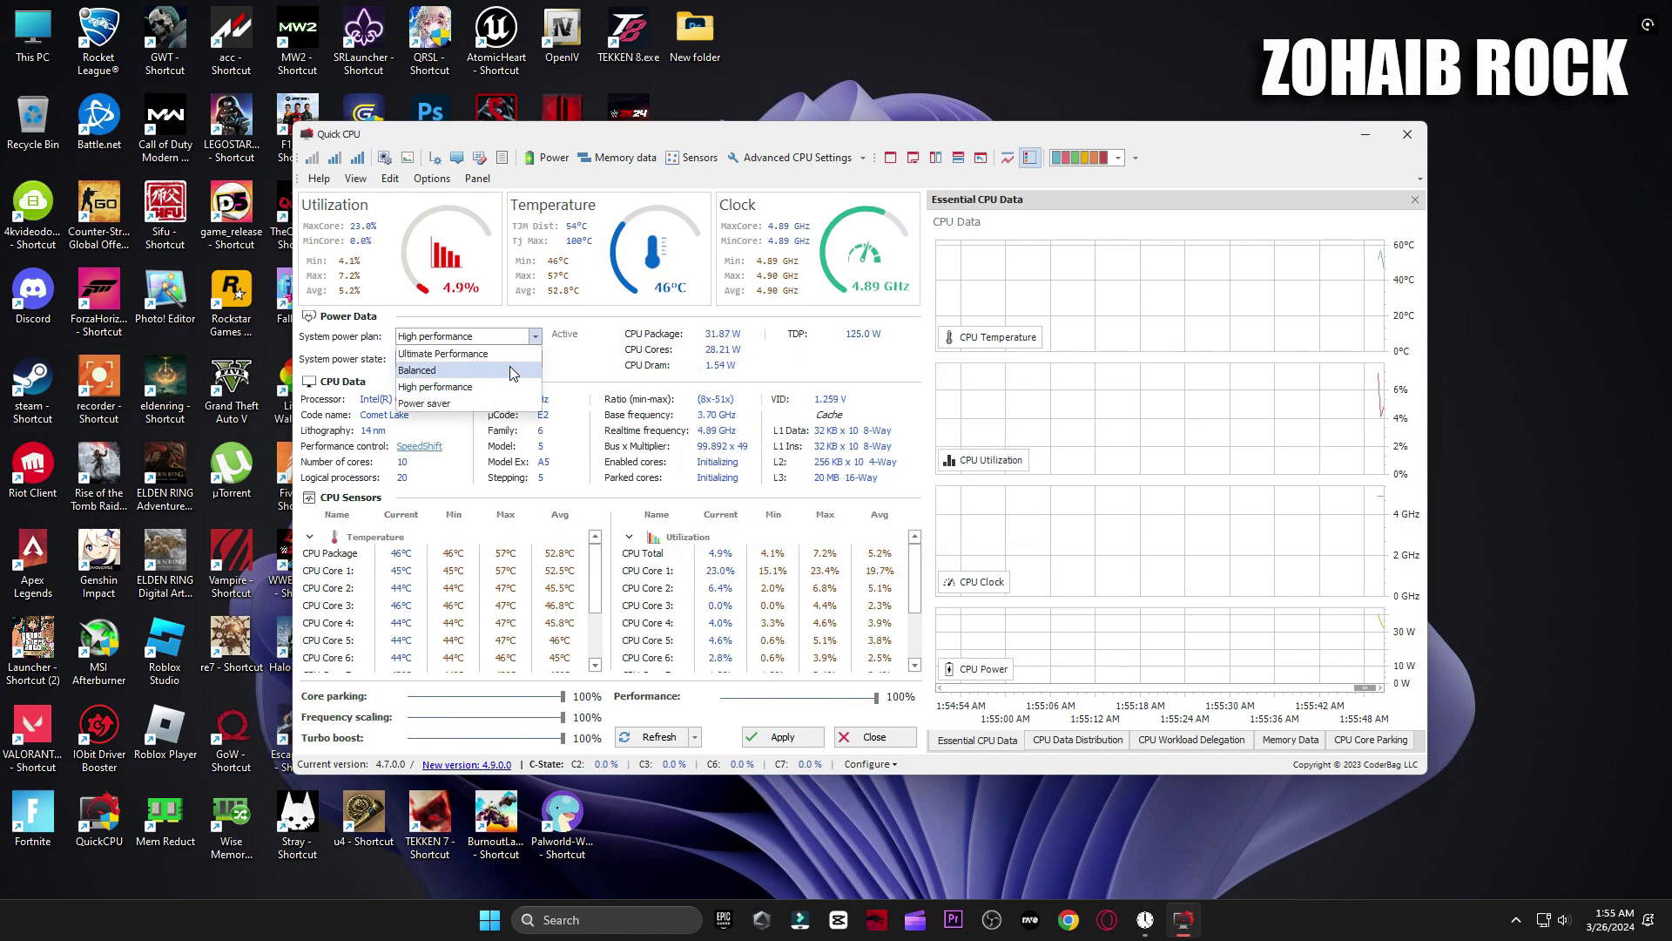
pyautogui.click(440, 389)
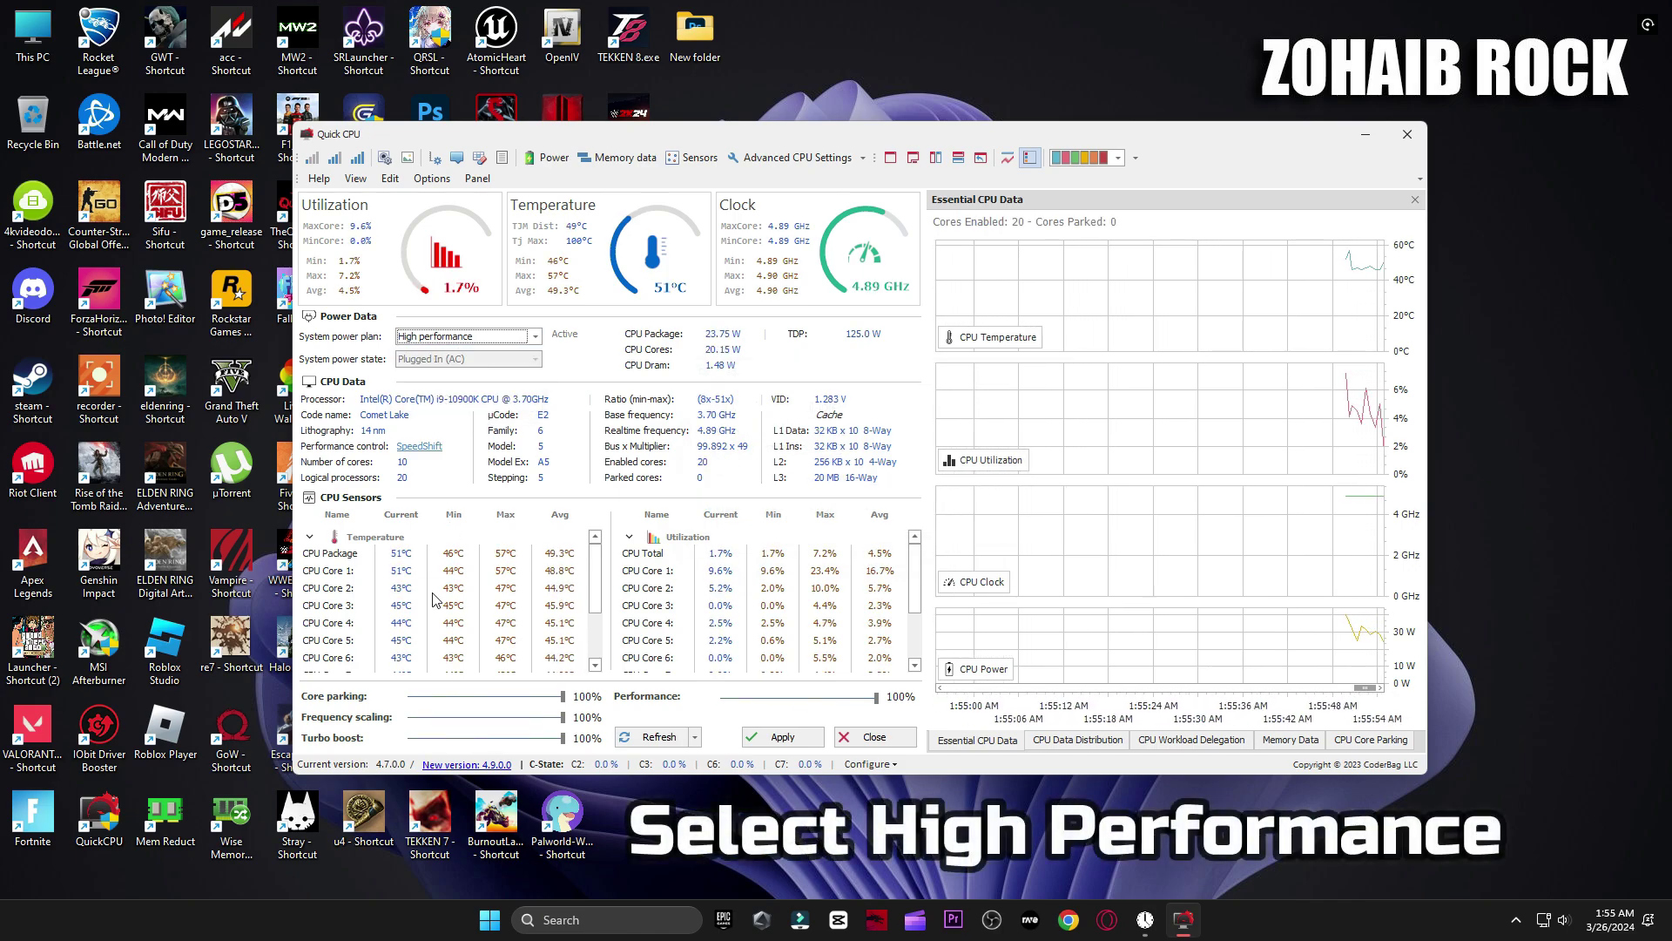
pyautogui.click(409, 697)
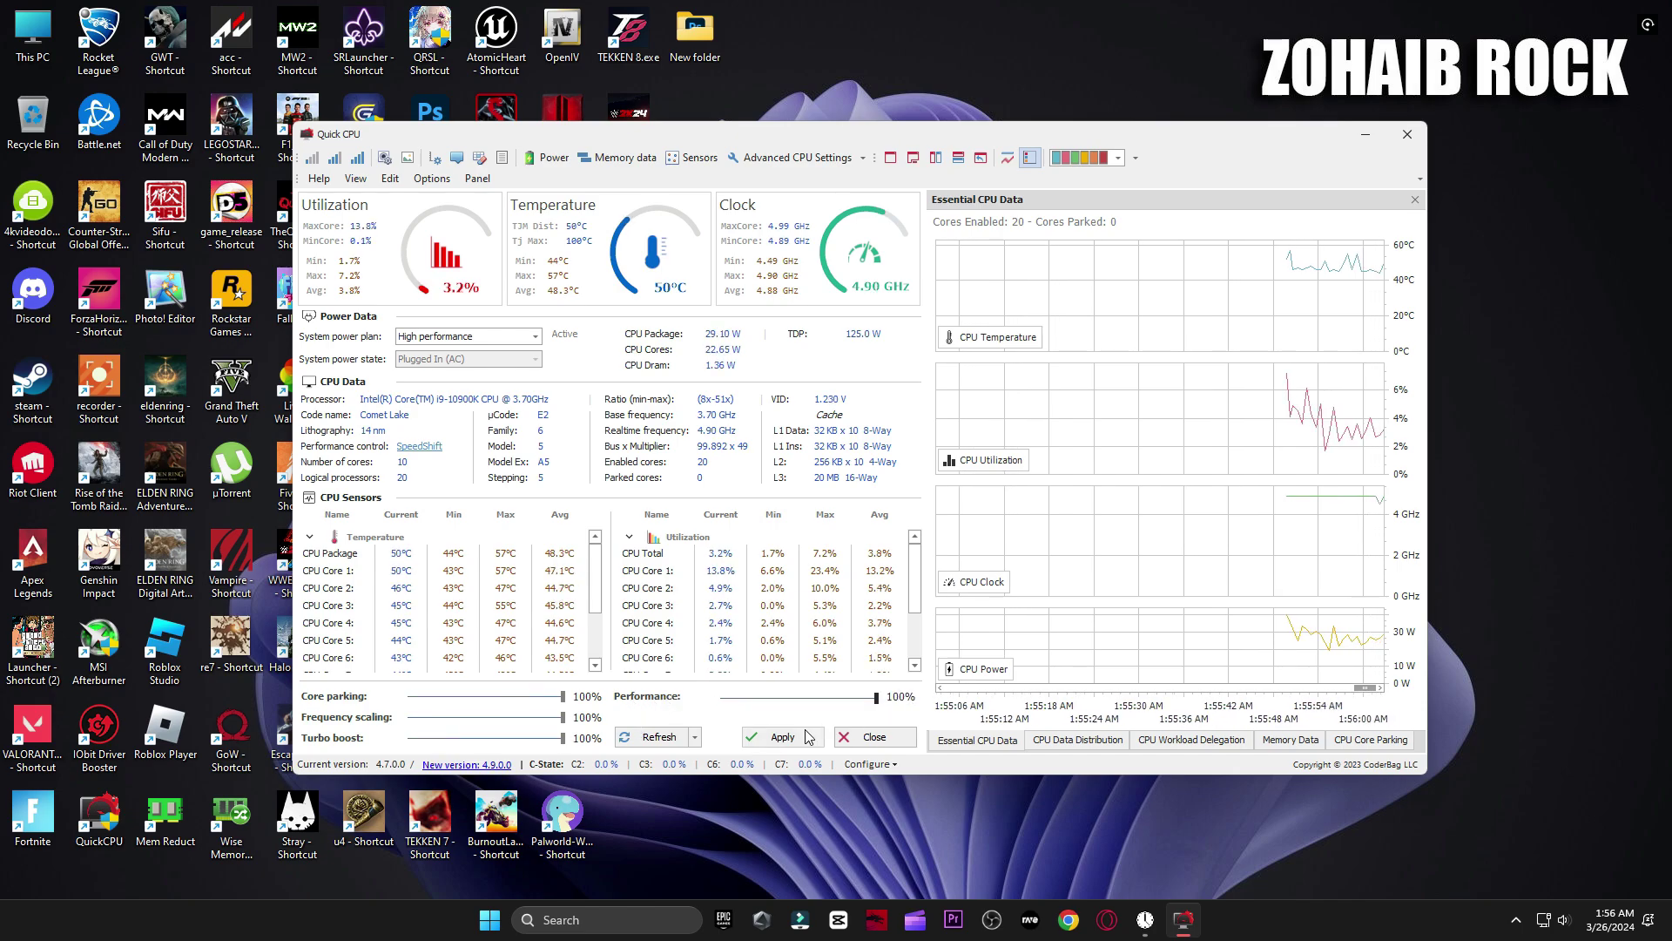
pyautogui.click(772, 737)
pyautogui.click(961, 502)
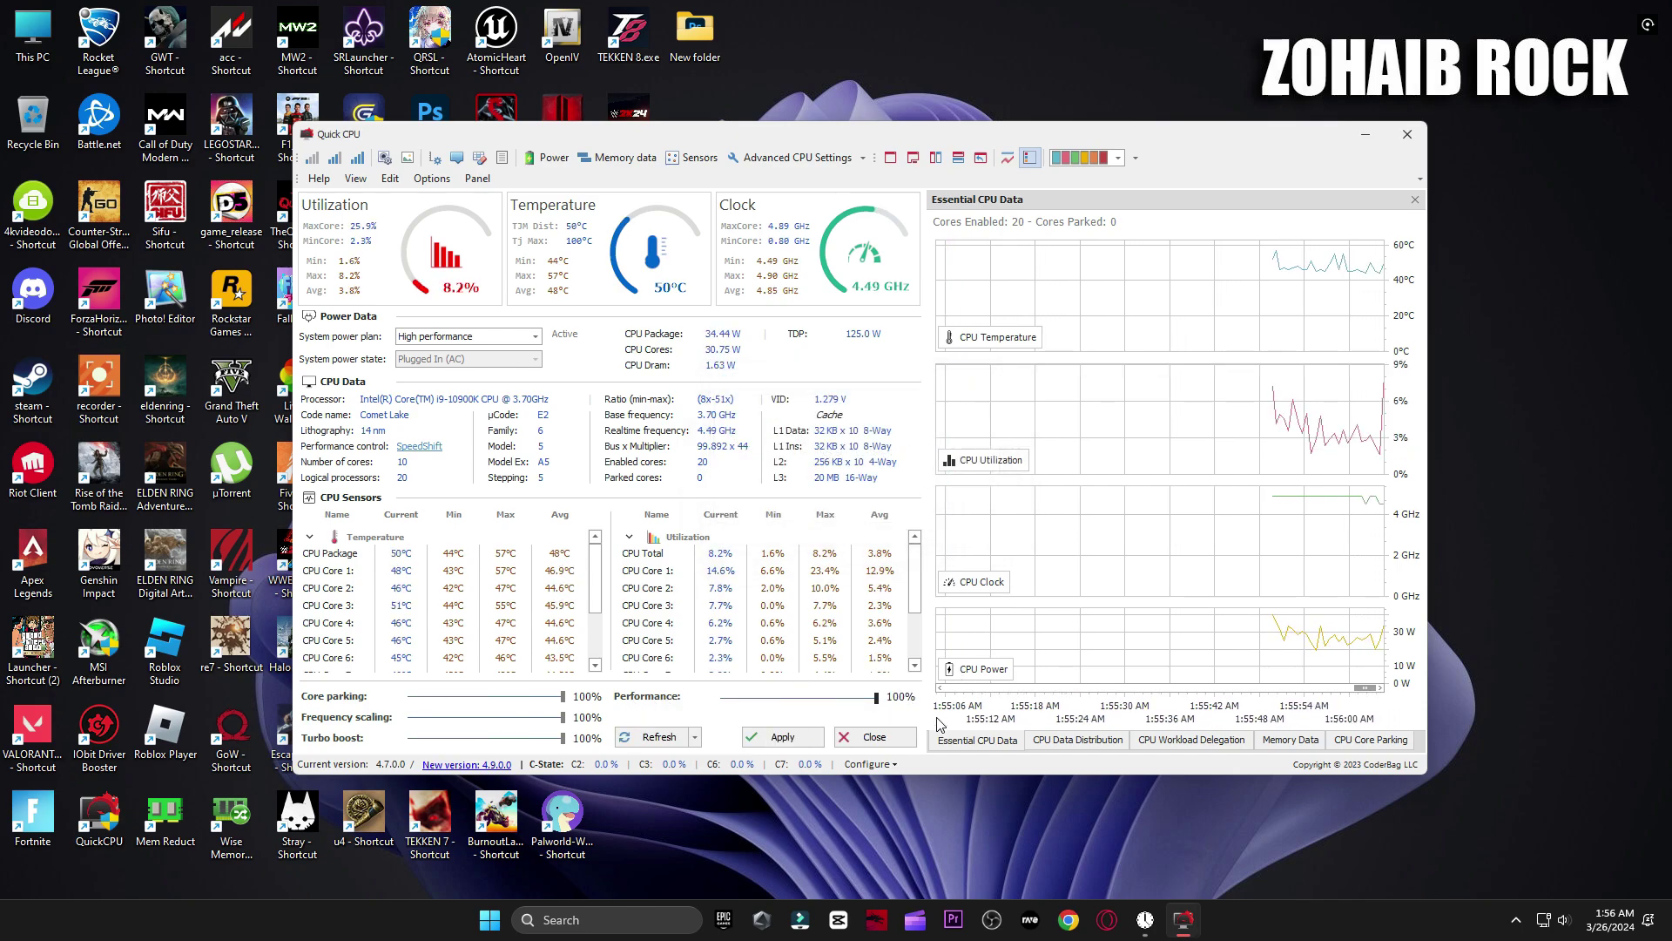
pyautogui.click(875, 738)
# Search Windows for "power", open Choose a power plan, check that High performance is selected, and close the window.
pyautogui.click(602, 919)
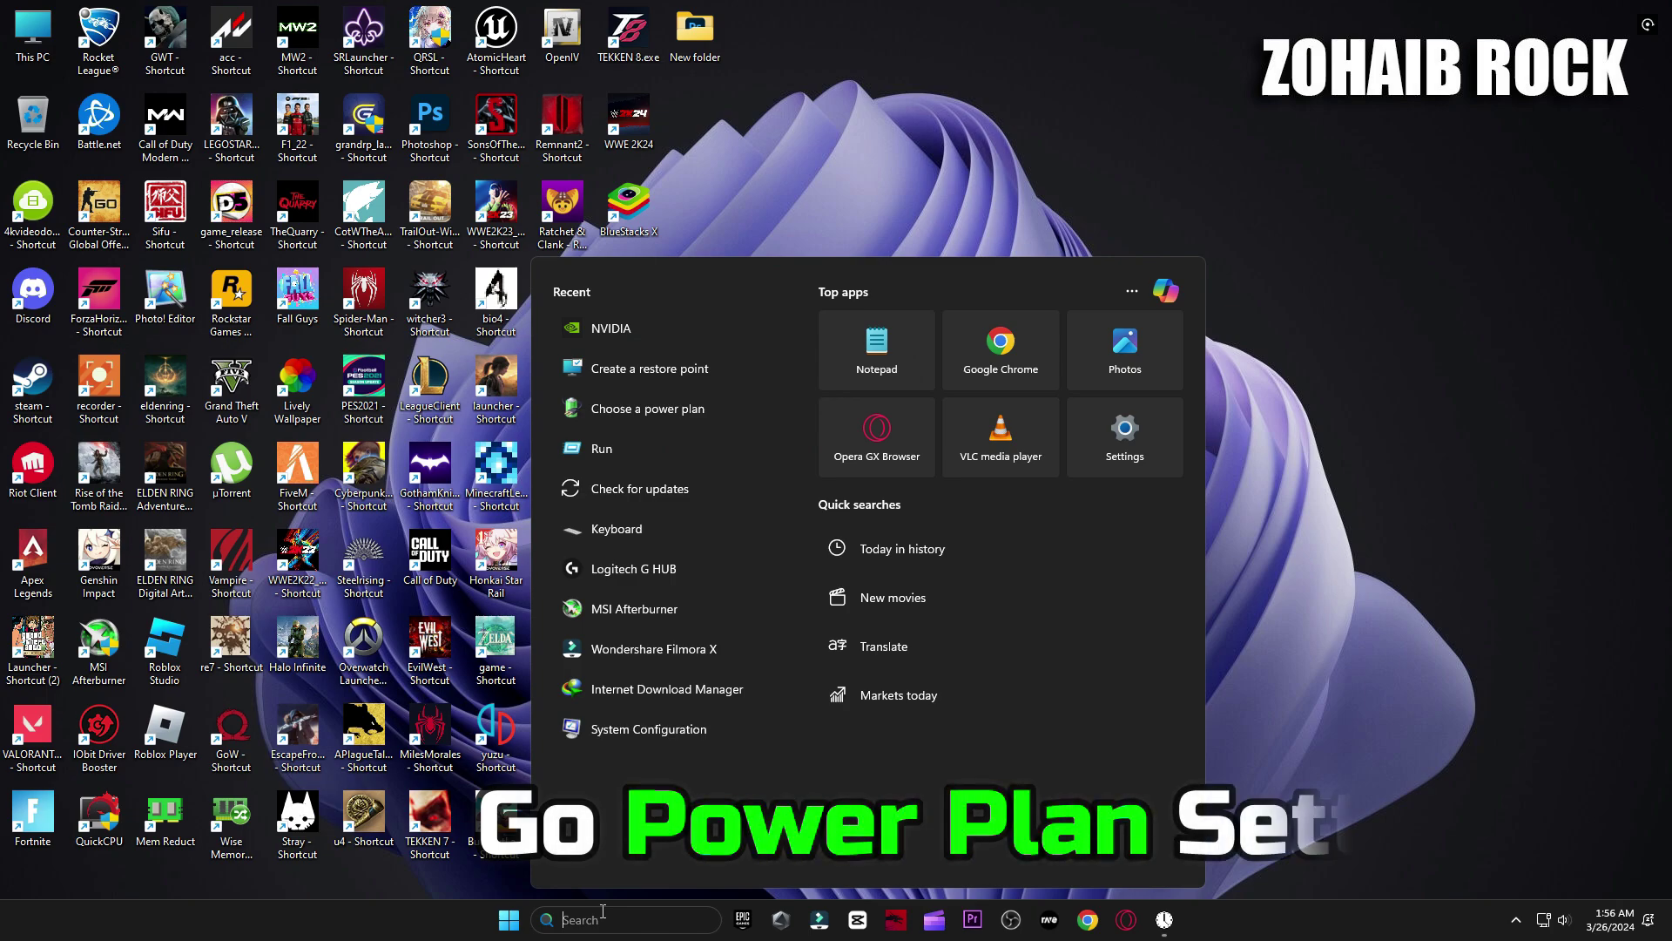
pyautogui.write('power')
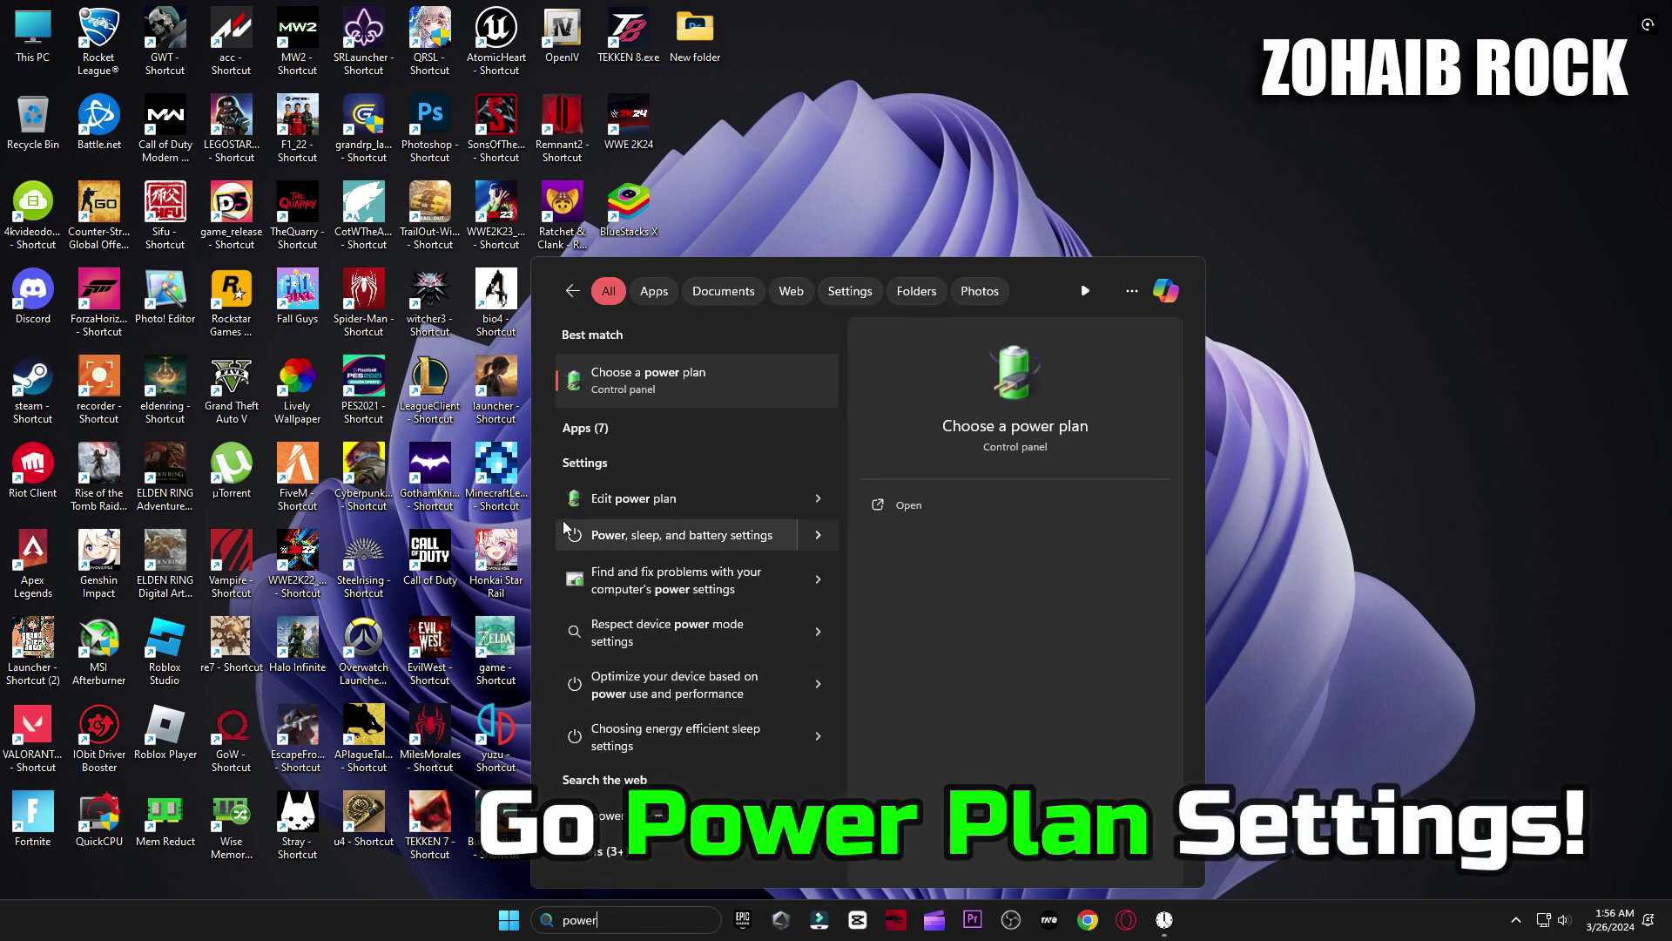
pyautogui.click(655, 379)
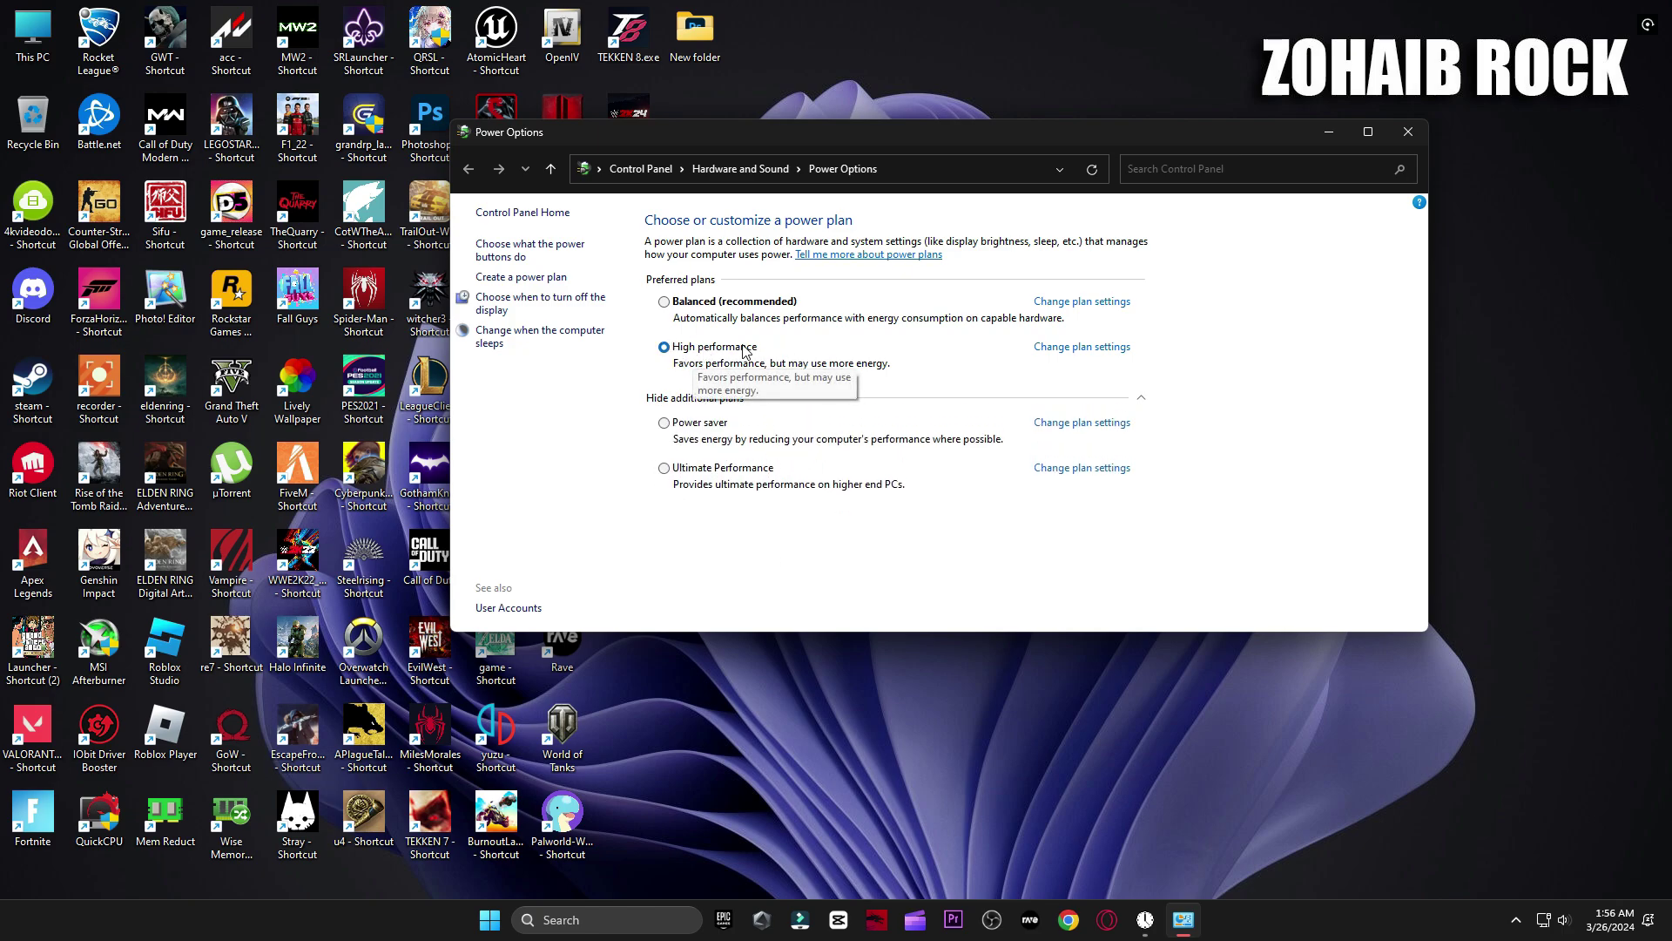
pyautogui.click(1137, 399)
pyautogui.click(1403, 139)
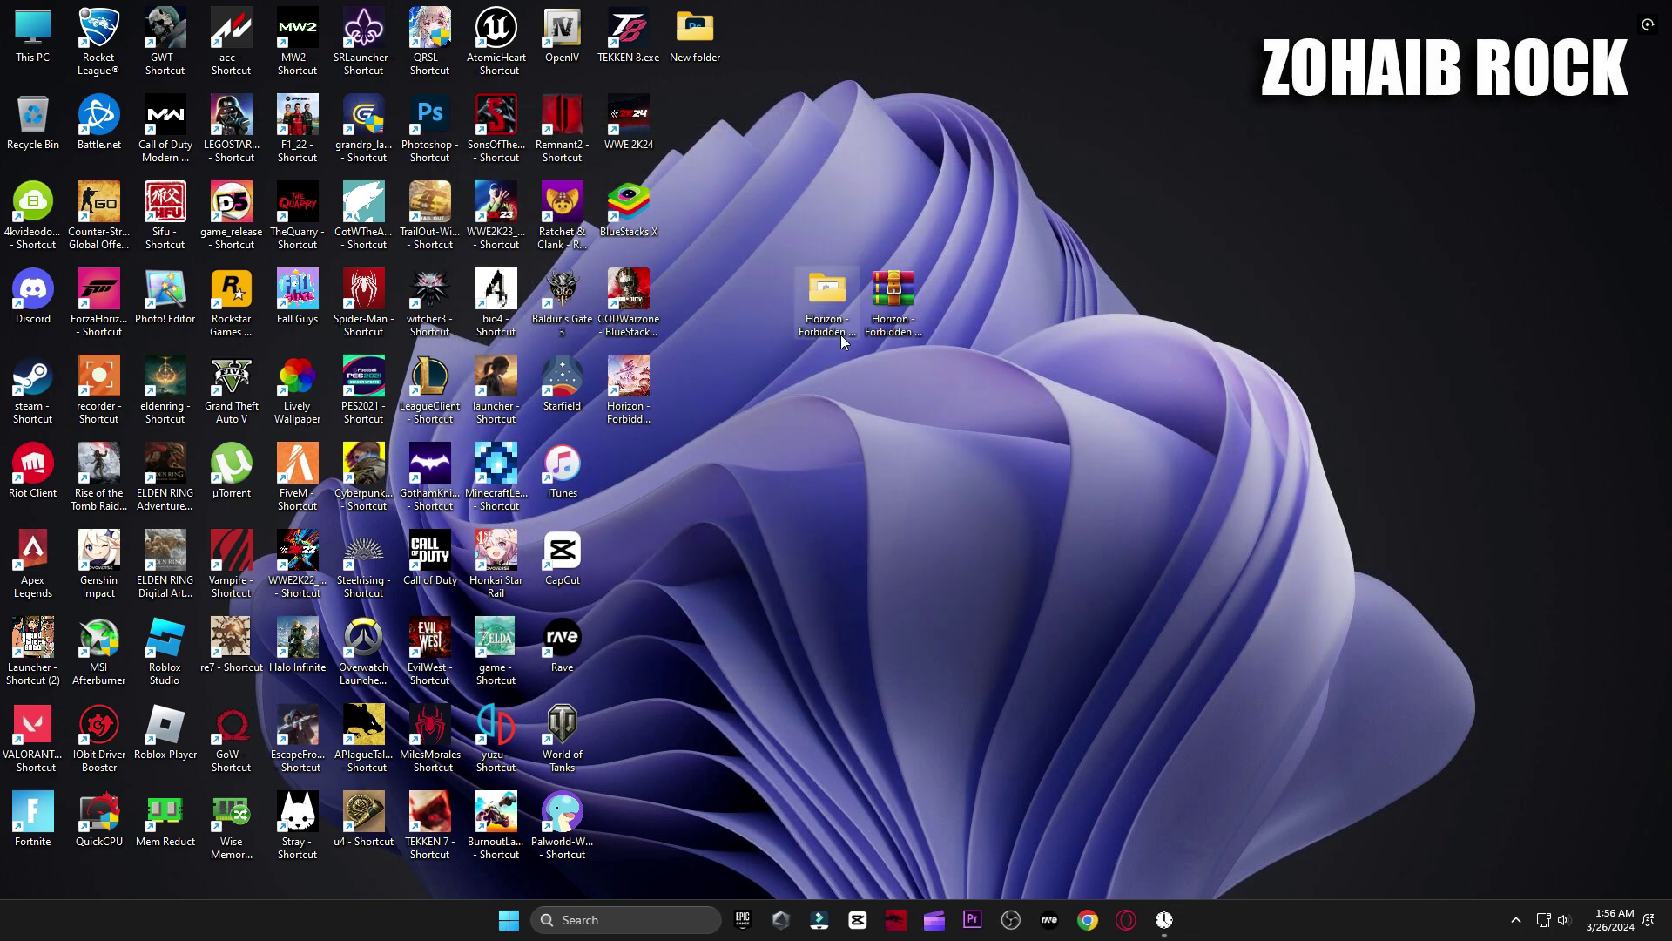
# Open M1 Mouse Acceleration from the pack's 6 Mouse & Keyboard Settings folder, review the pointer and button options, and accept the dialog.
pyautogui.doubleClick(824, 318)
pyautogui.doubleClick(724, 421)
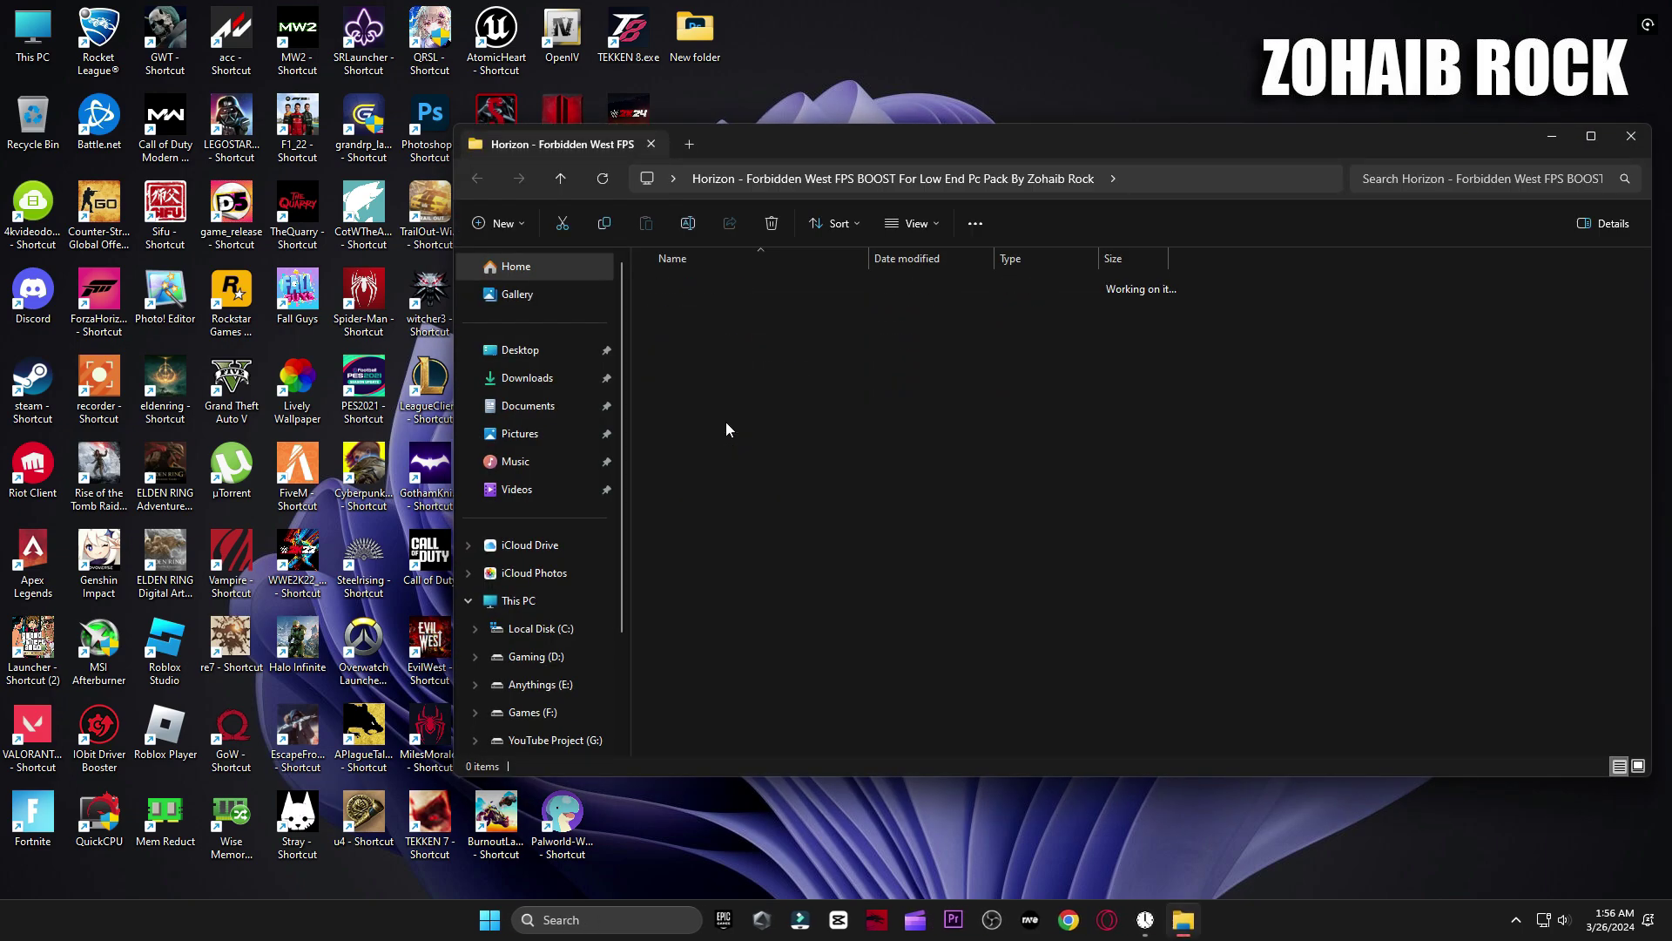
pyautogui.doubleClick(802, 327)
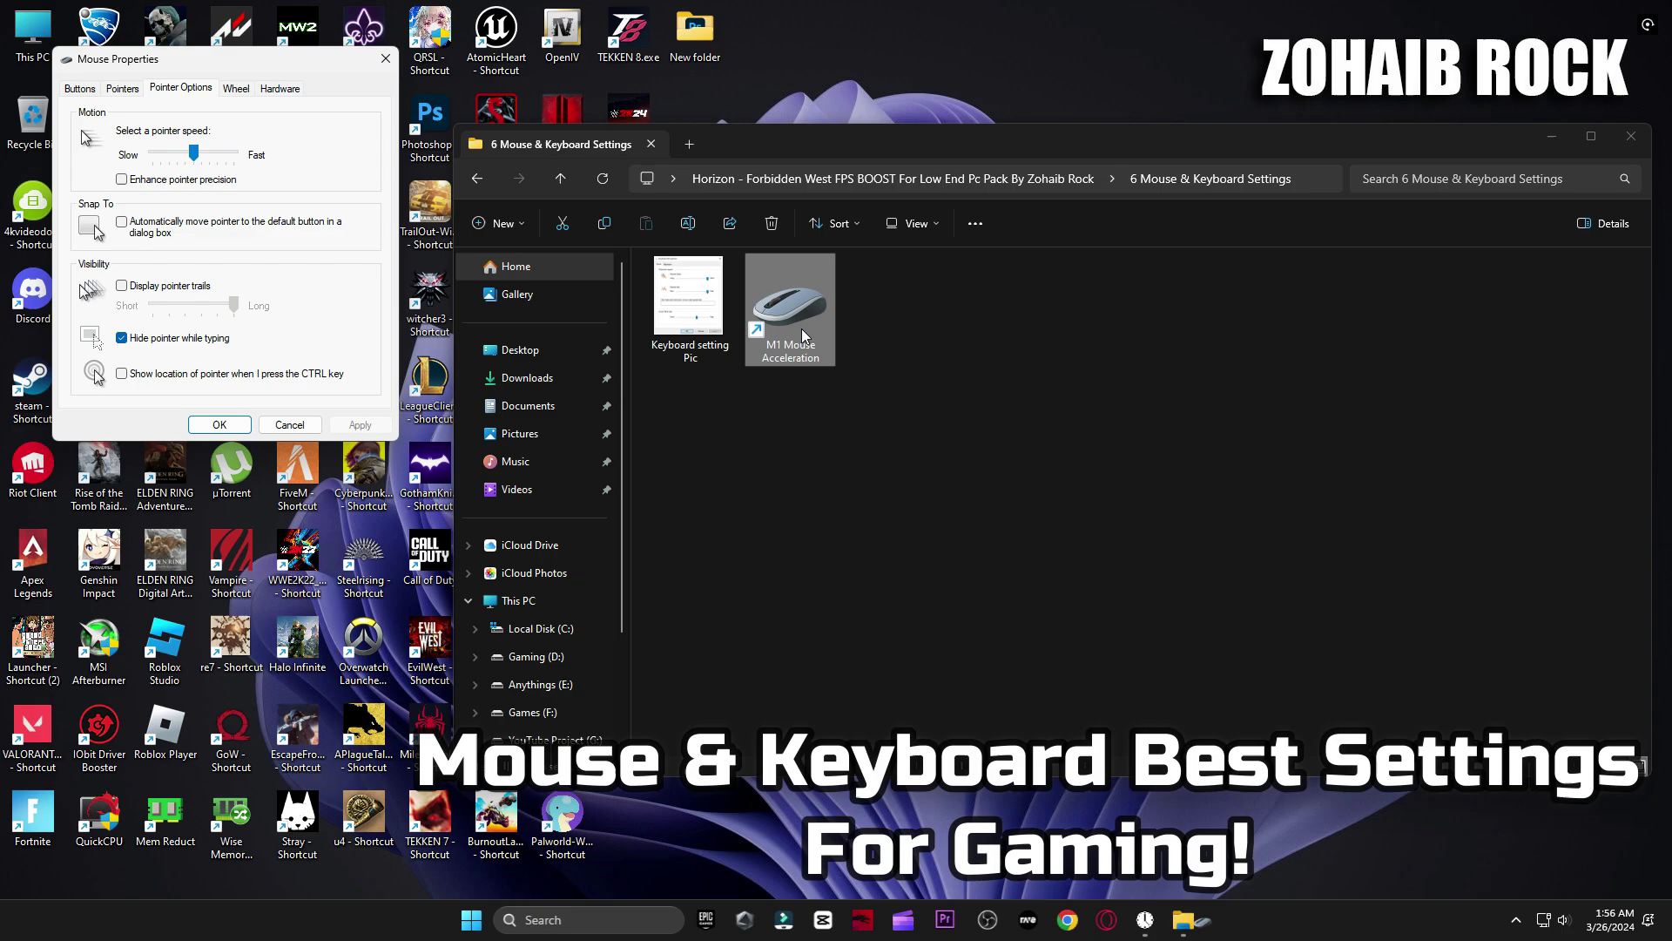
pyautogui.moveTo(309, 58); pyautogui.dragTo(855, 160)
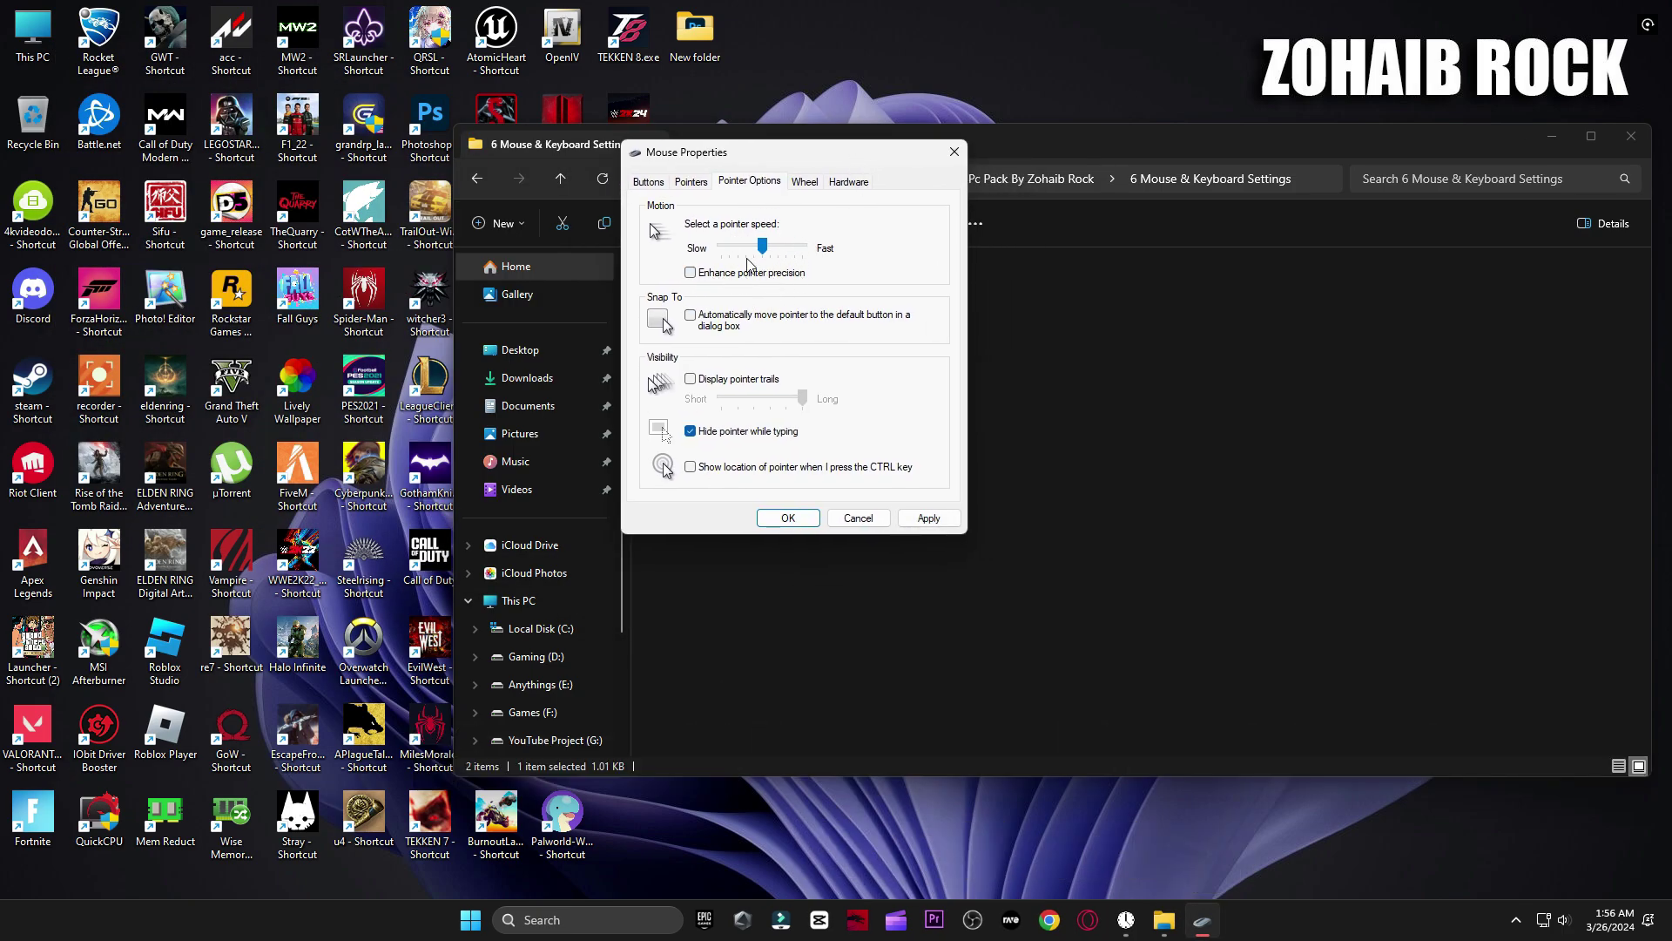
pyautogui.click(646, 183)
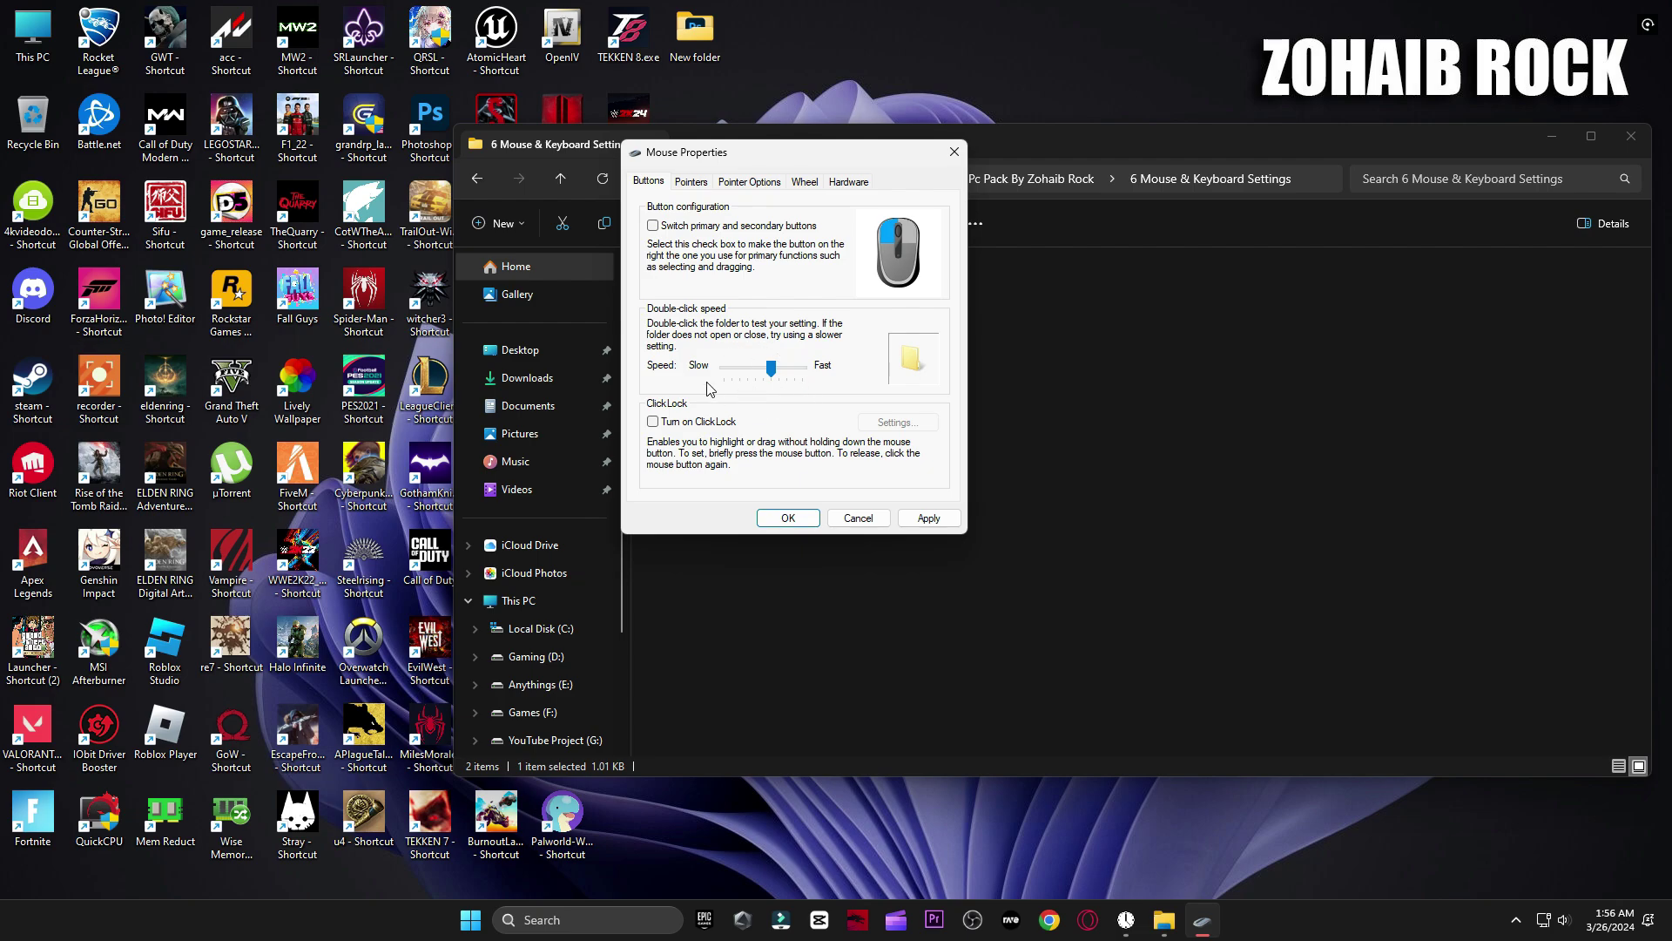
pyautogui.click(787, 519)
# Open Keyboard setting Pic, search Windows for "keyboard", compare Keyboard Properties' repeat delay, repeat rate and cursor blink rate with it, and close both.
pyautogui.doubleClick(662, 321)
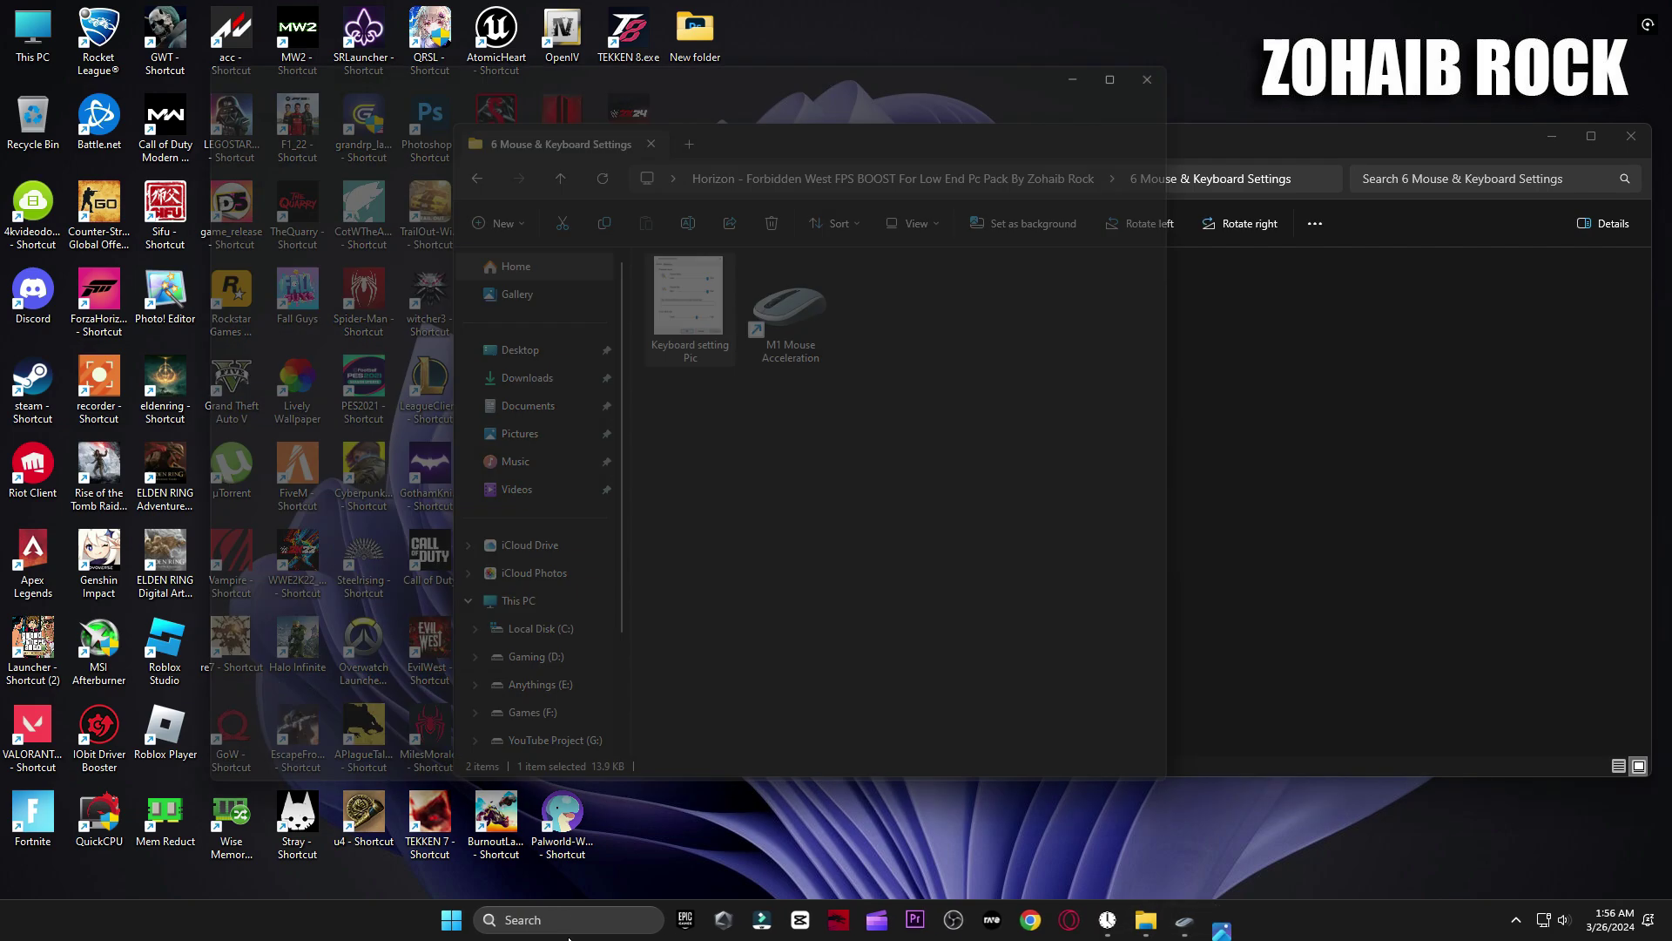
pyautogui.write('ke')
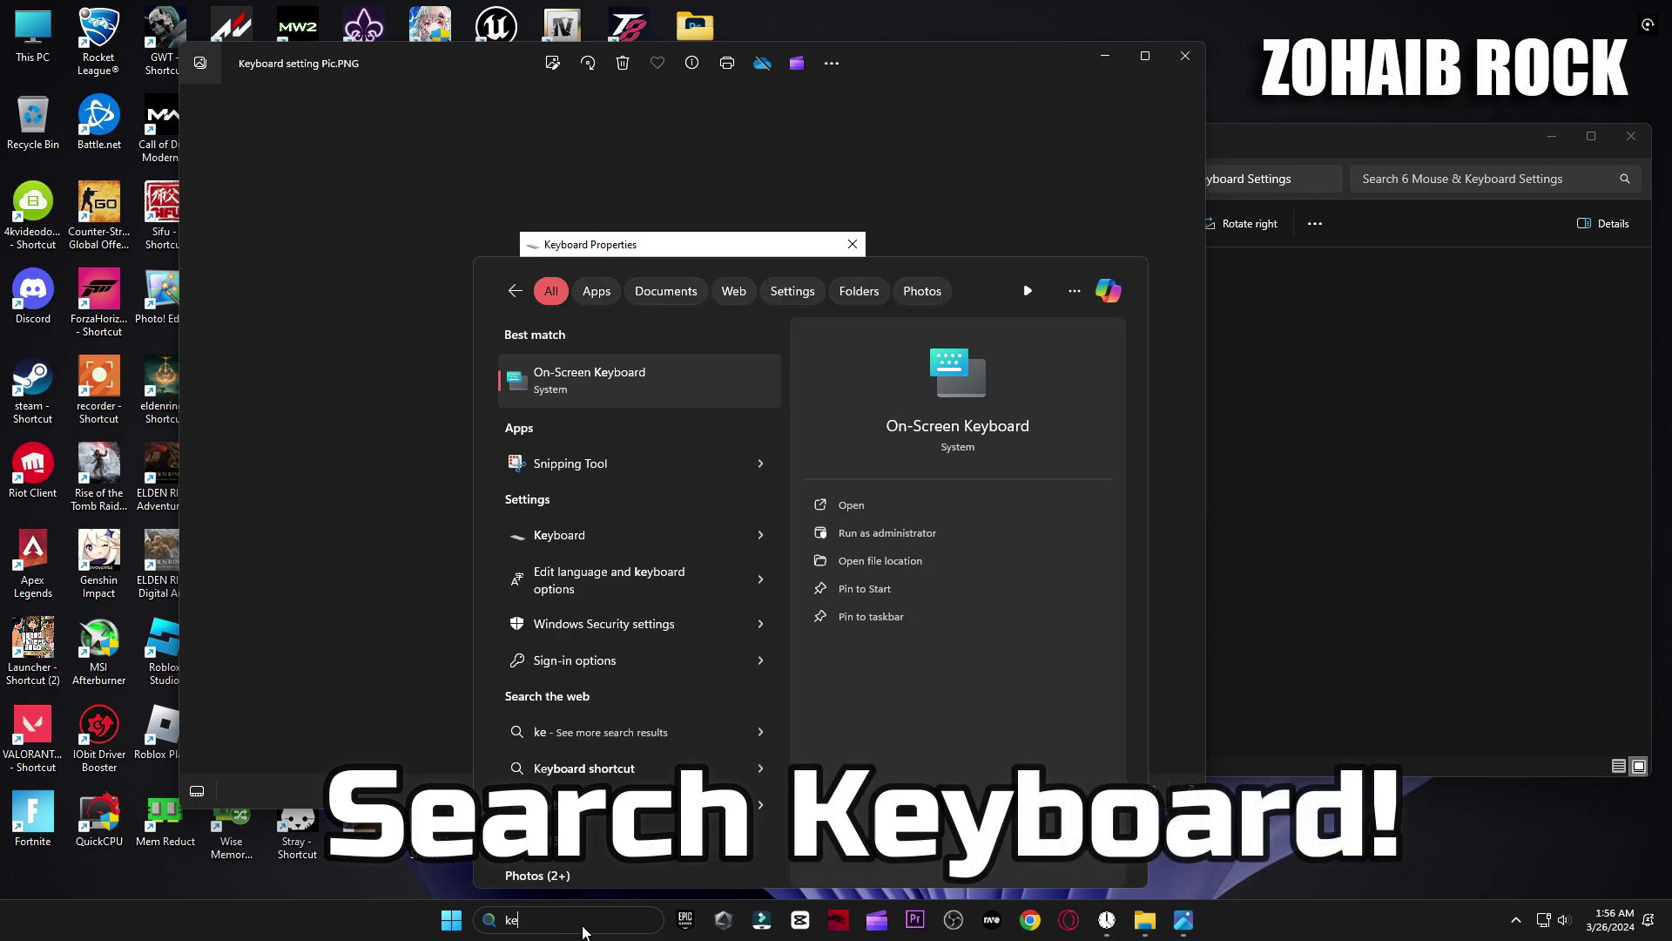
pyautogui.write('yboard')
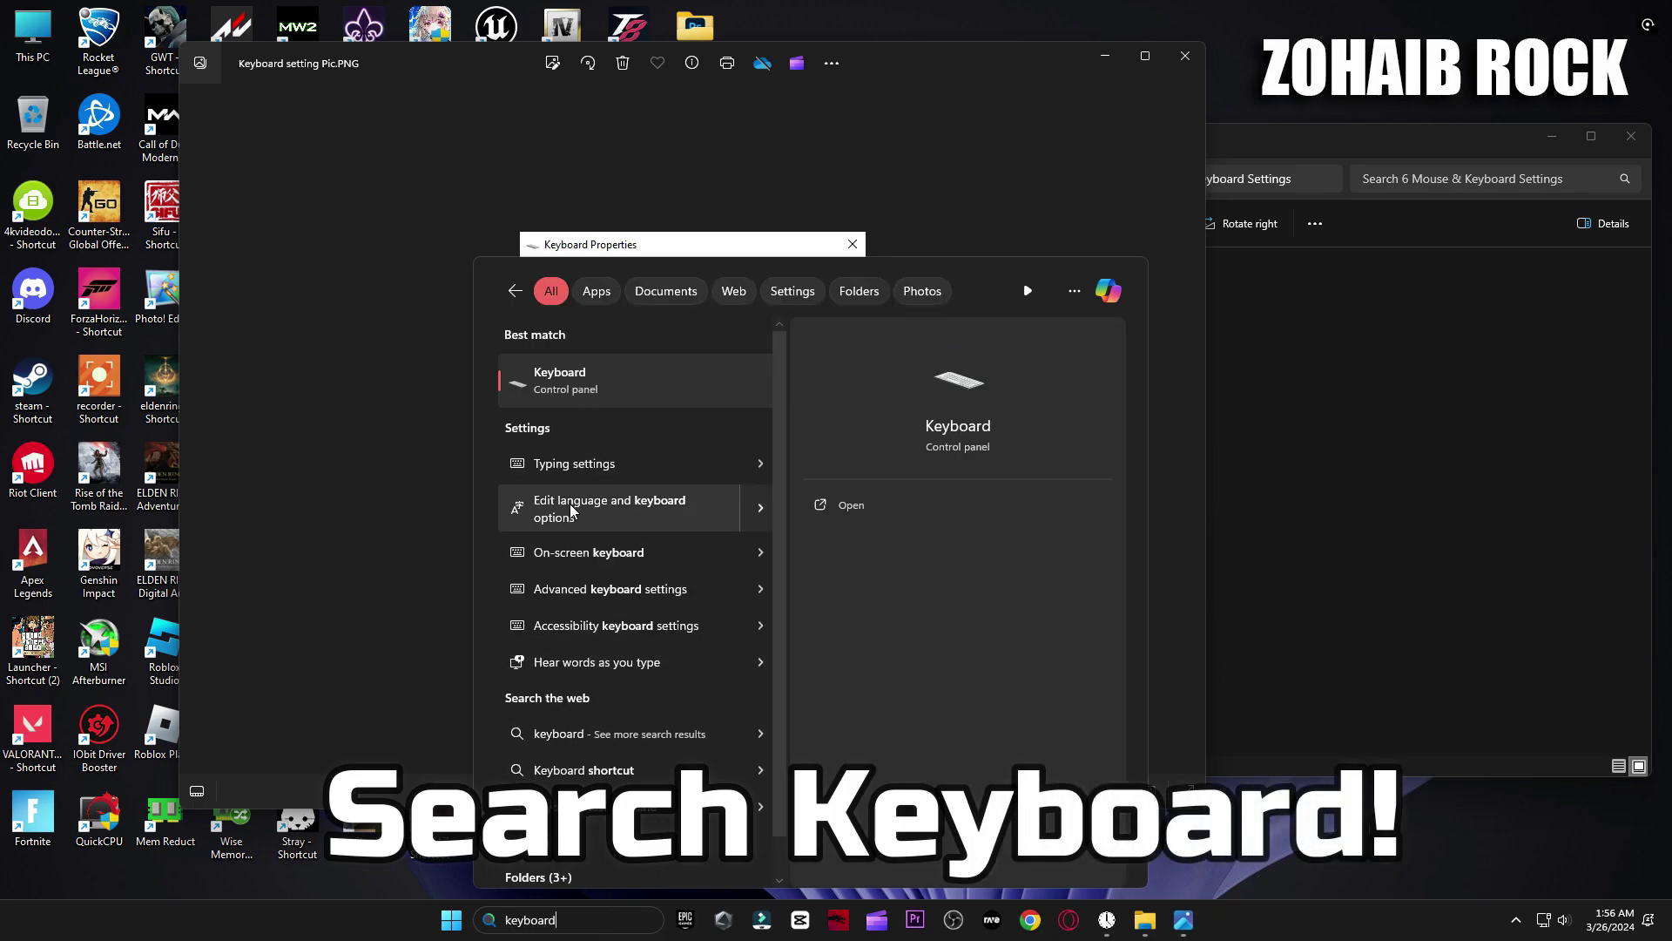
pyautogui.click(582, 389)
pyautogui.moveTo(234, 87); pyautogui.dragTo(1033, 246)
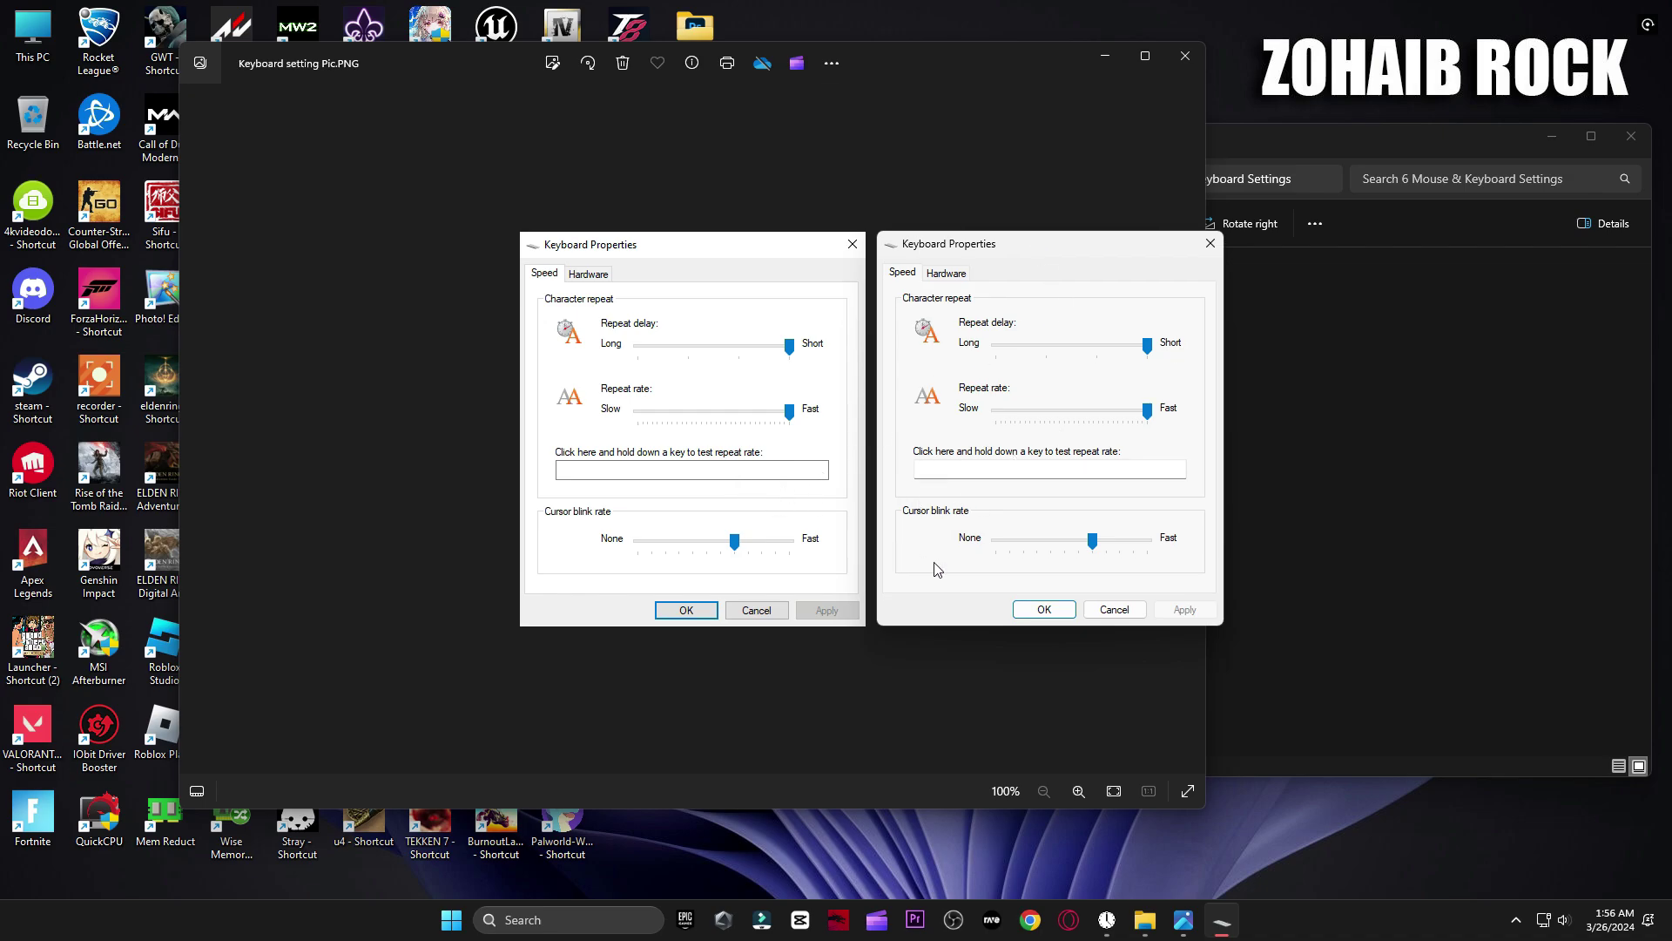
pyautogui.press('Escape')
pyautogui.click(1185, 55)
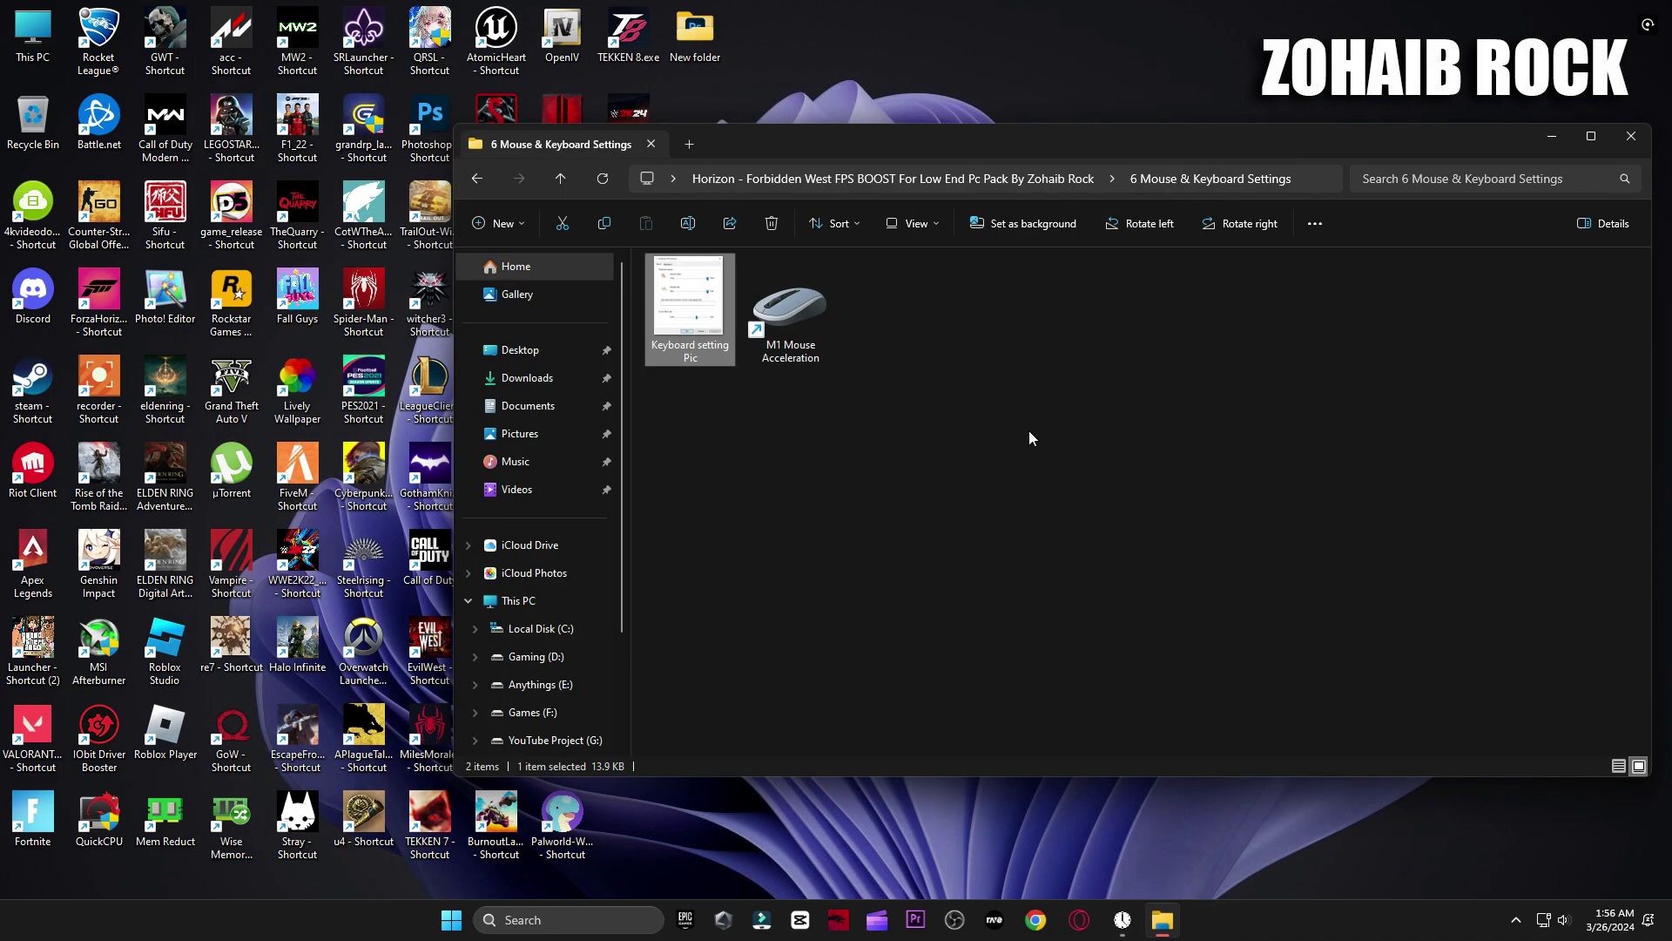
# Go through the display and graphics pictures in the pack's 7 Horizon - Forbidden West Best Settings PICS folder, then close the viewer and folder.
pyautogui.press('BackSpace')
pyautogui.click(780, 447)
pyautogui.doubleClick(779, 447)
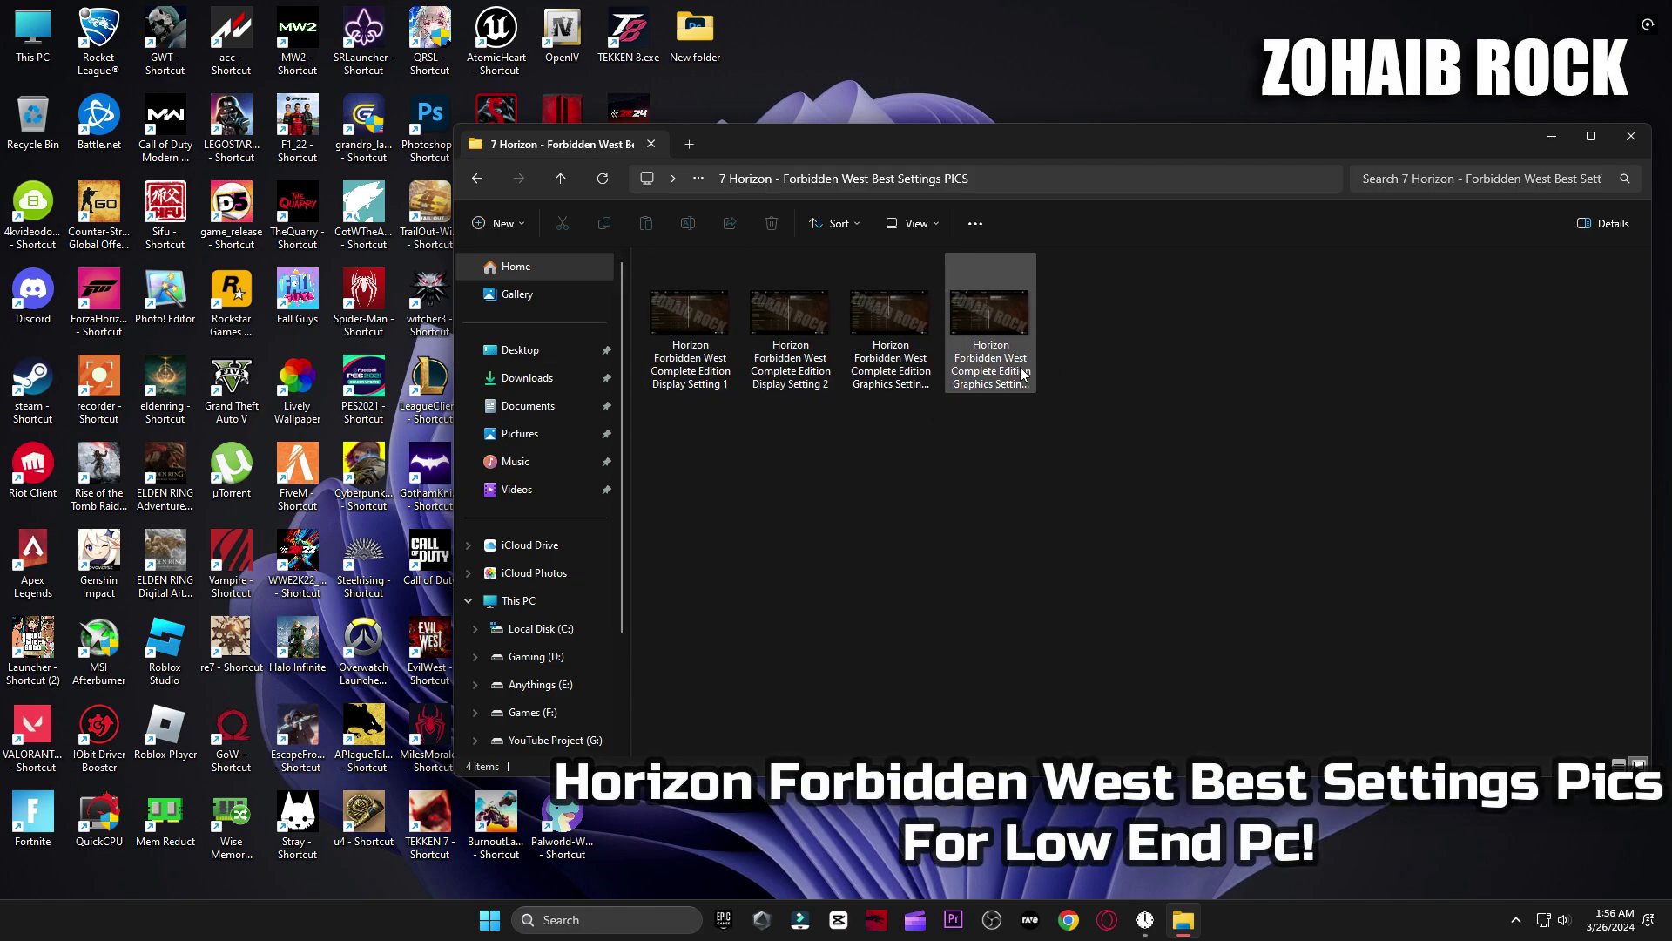
pyautogui.doubleClick(702, 311)
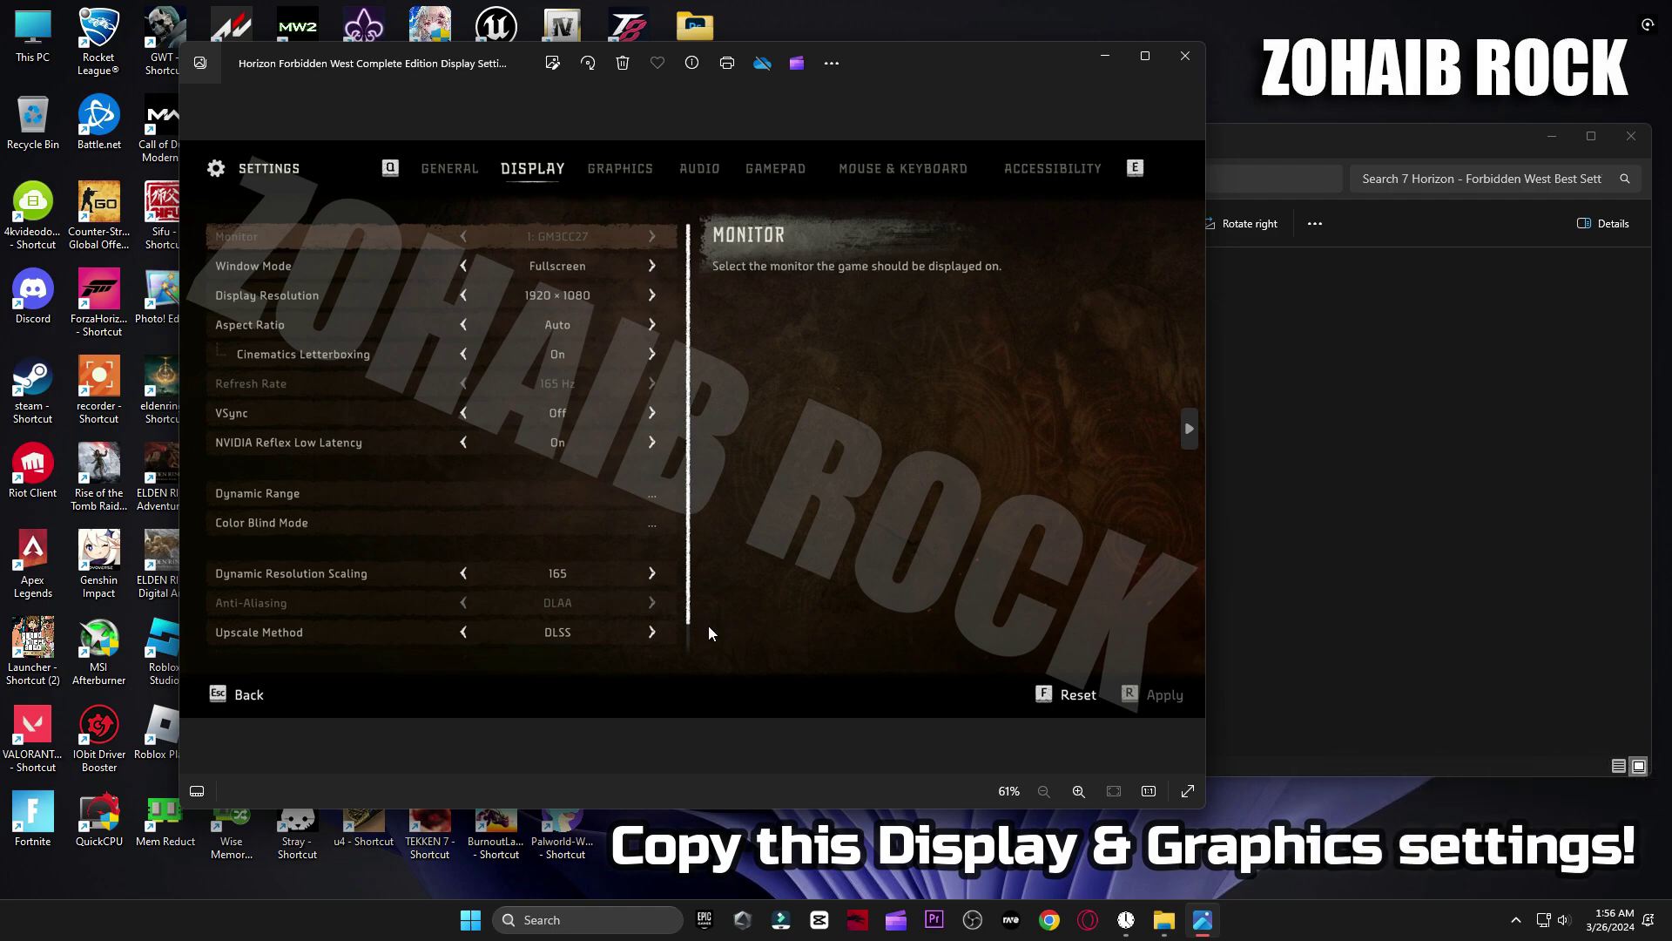
pyautogui.press('Right')
pyautogui.press('Right')
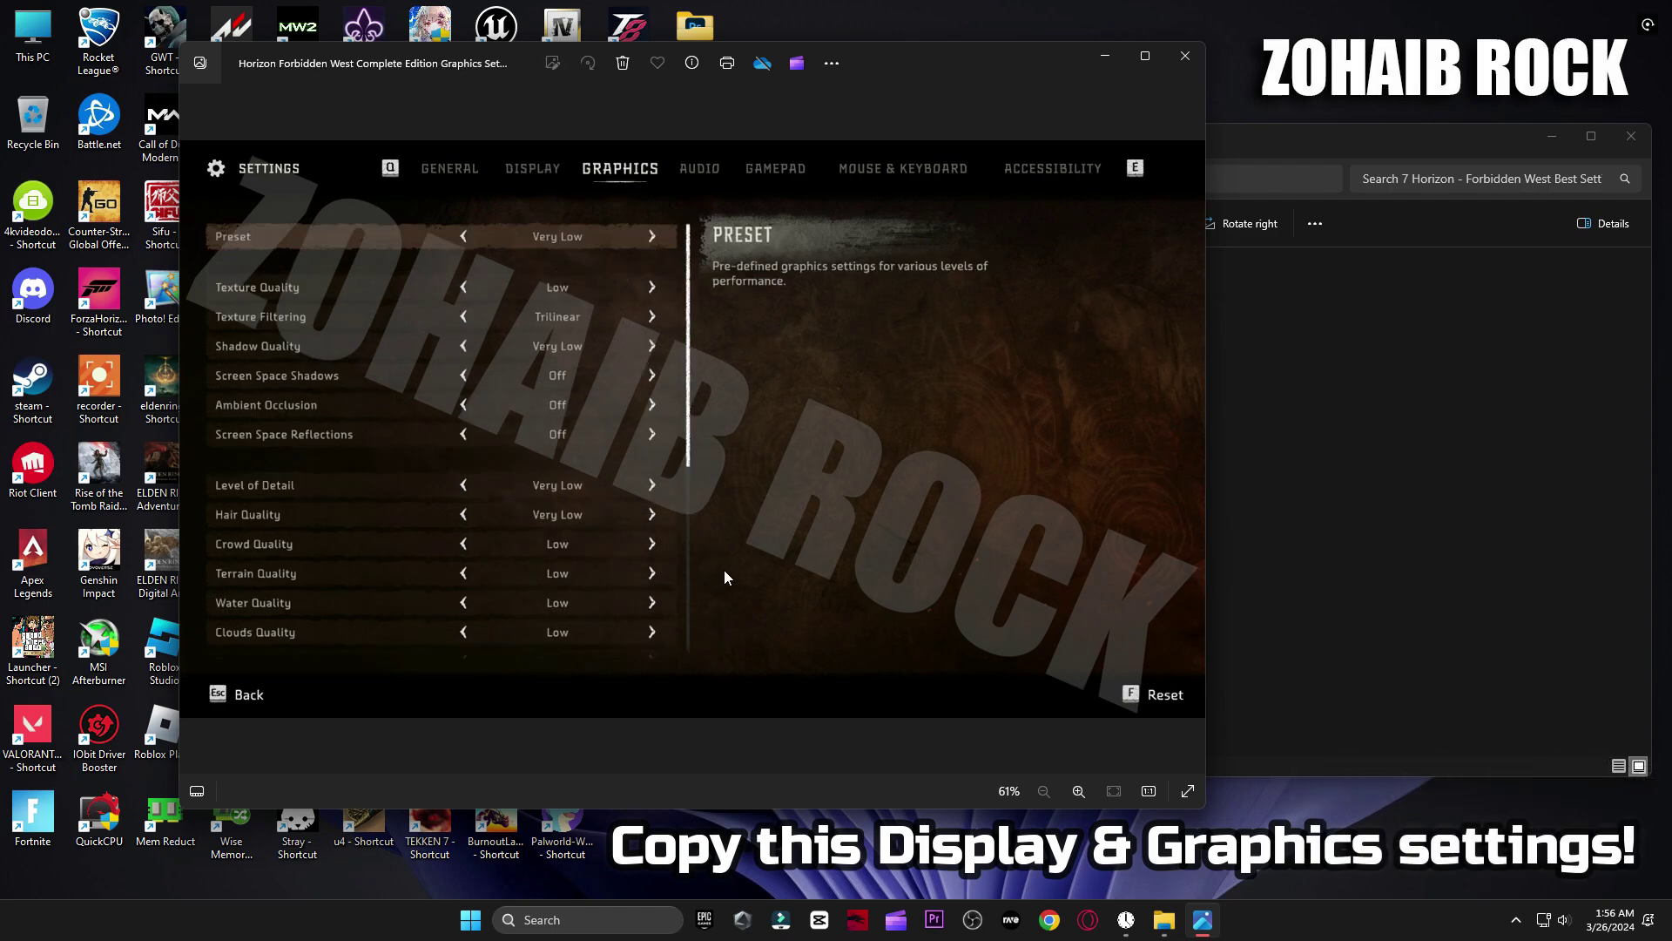
pyautogui.press('Right')
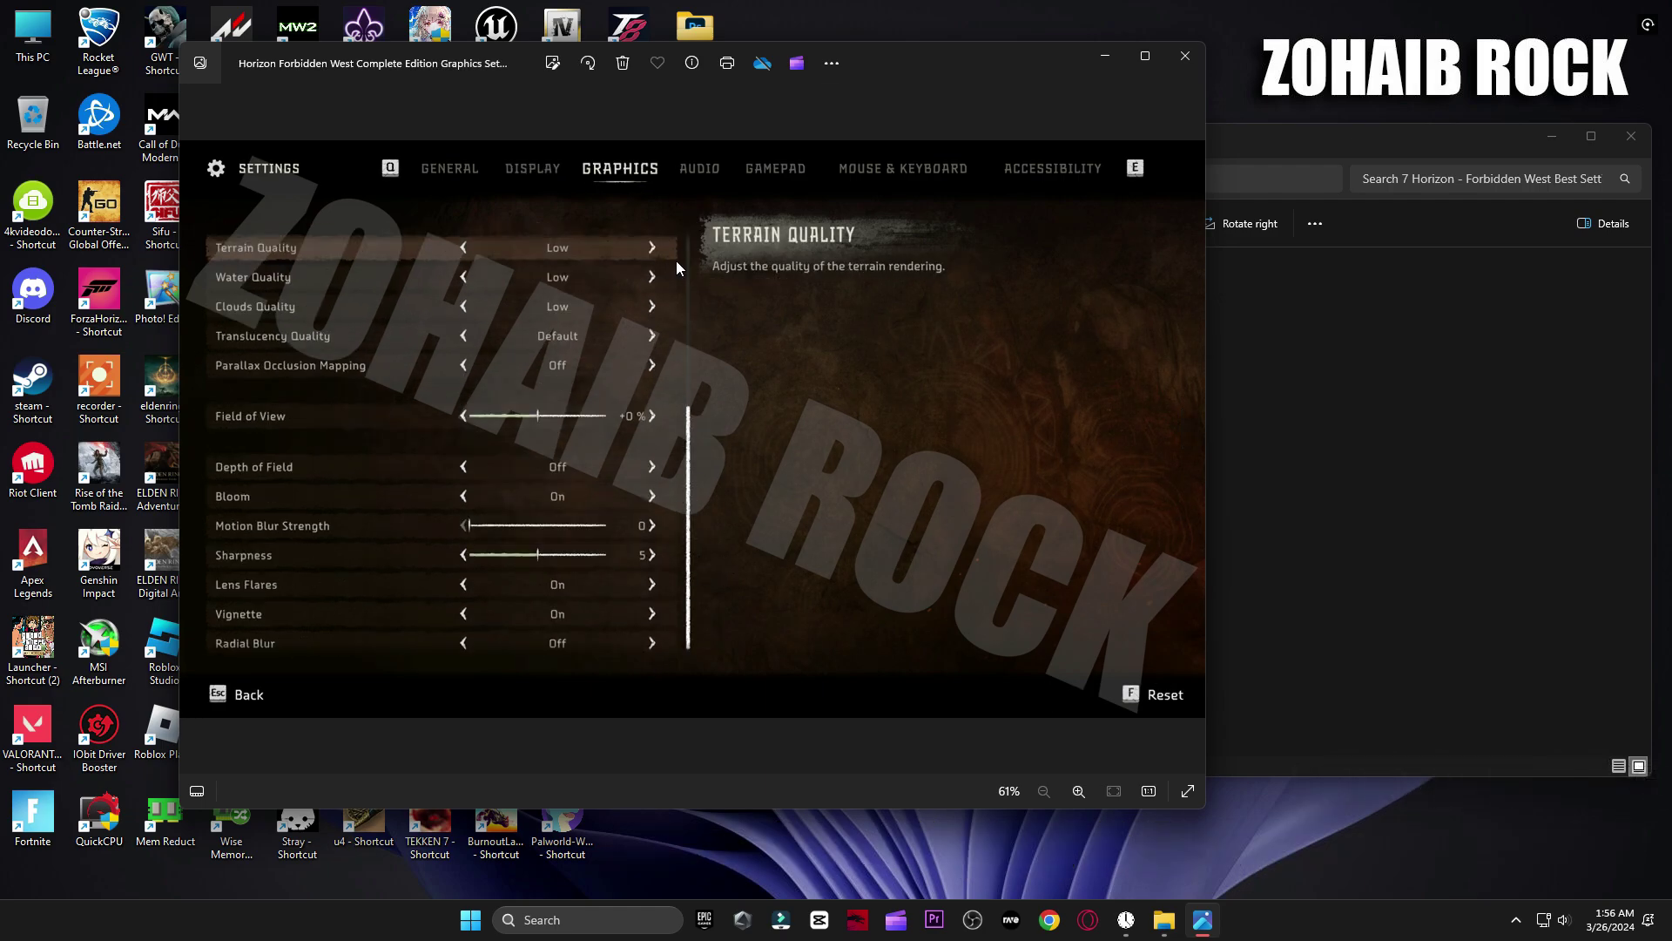
pyautogui.click(1186, 56)
pyautogui.click(1632, 135)
# Open Windows Settings and check the Game Mode state in the Gaming section.
pyautogui.click(512, 920)
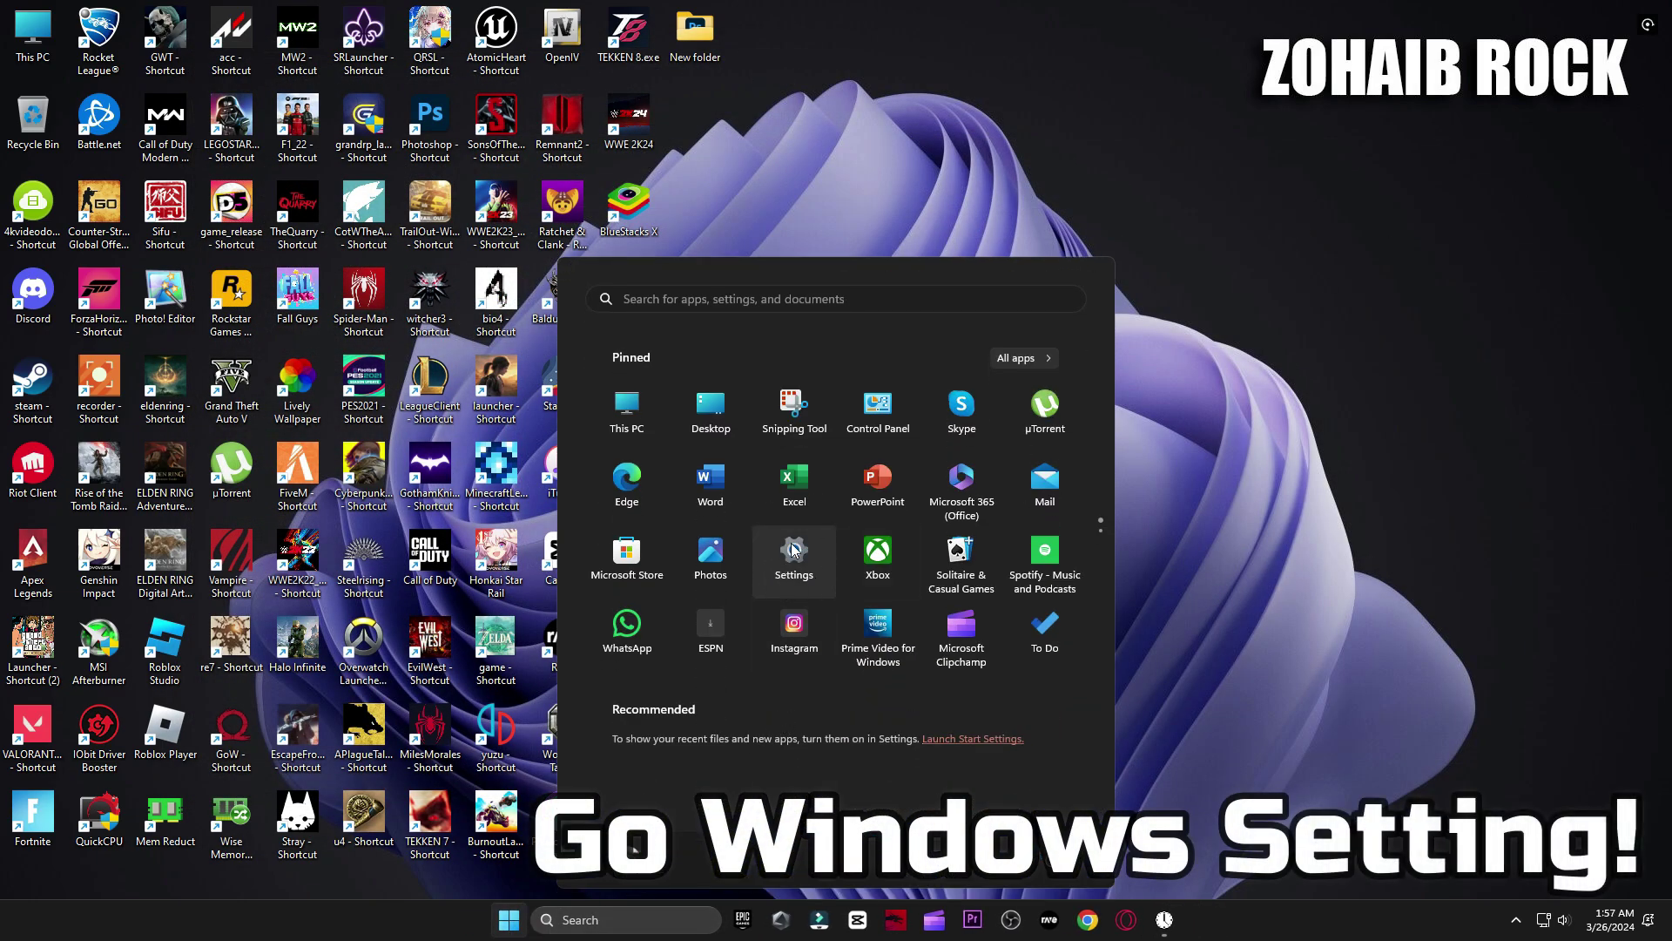
pyautogui.click(794, 549)
pyautogui.click(68, 465)
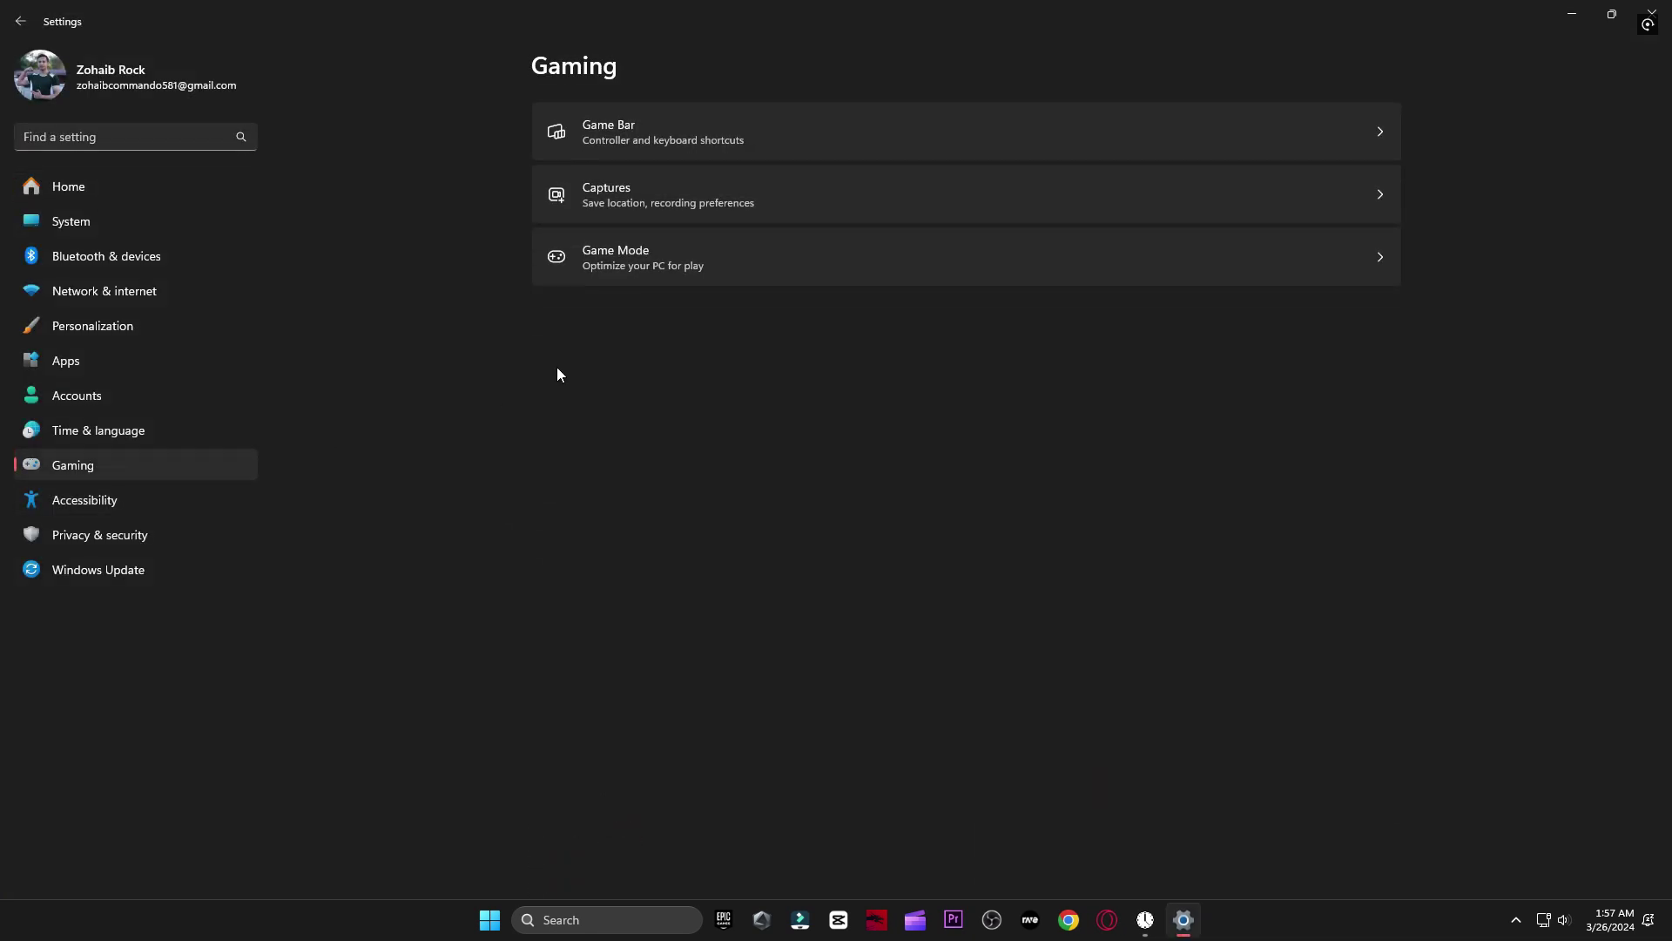
pyautogui.click(742, 280)
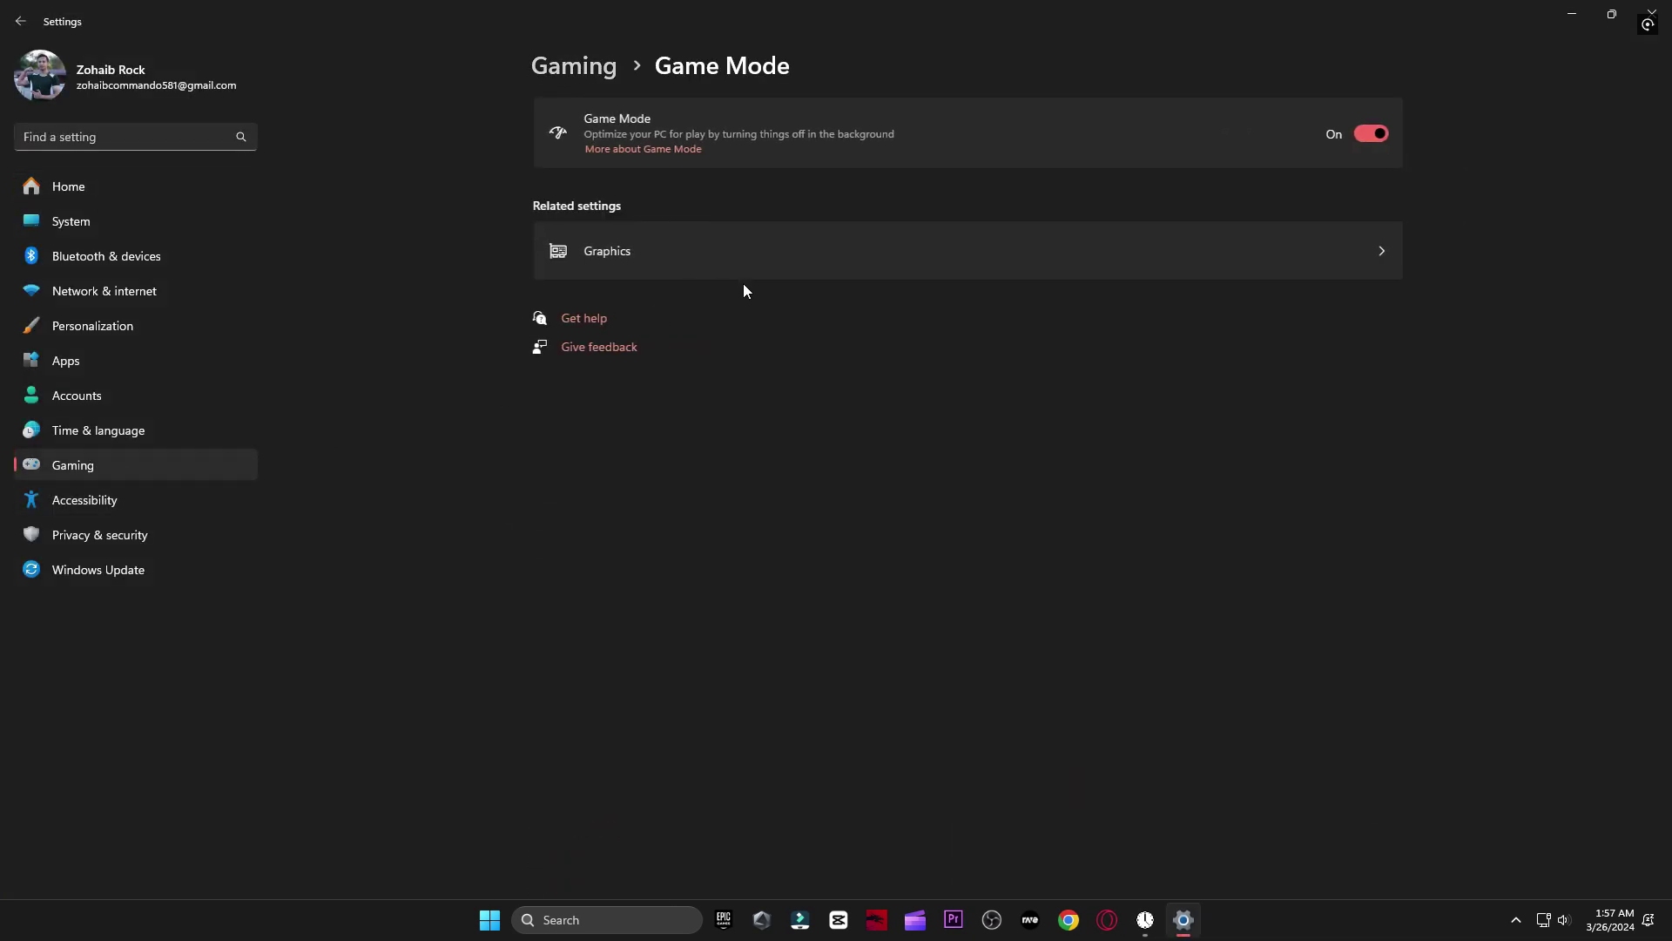
# Open the related Graphics settings and add the HorizonForbiddenWest application from J:\Games\Horizon - Forbidden West CE as a desktop app.
pyautogui.click(698, 246)
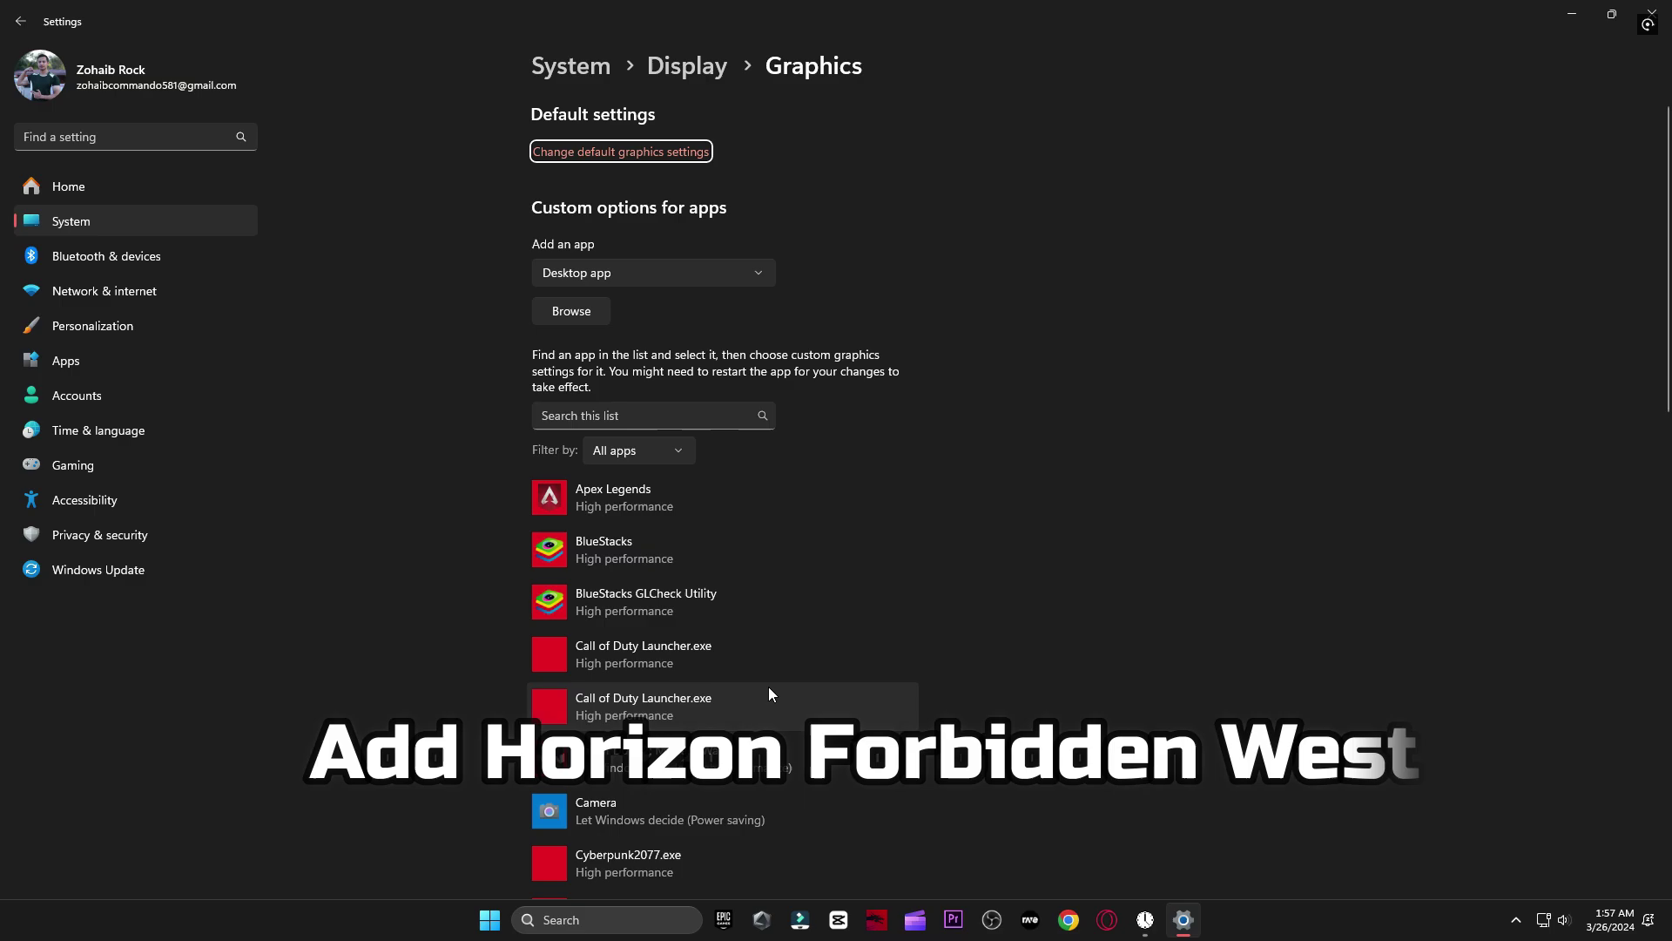
pyautogui.scroll(-5, 798, 485)
pyautogui.scroll(5, 799, 485)
pyautogui.click(571, 309)
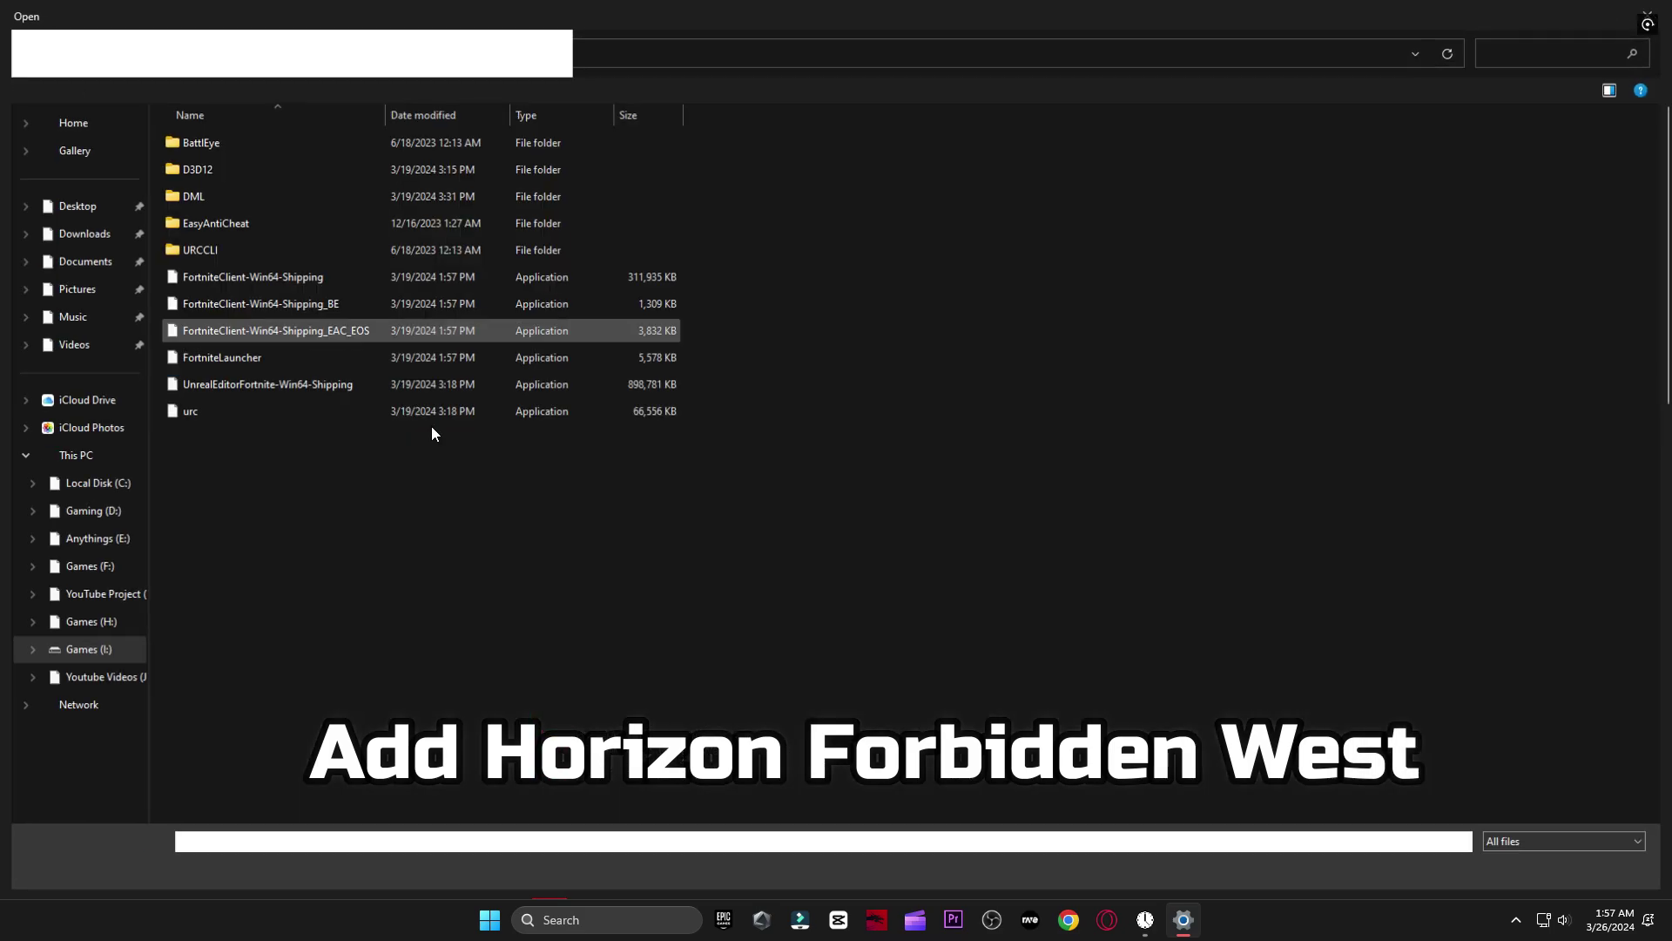
pyautogui.click(98, 677)
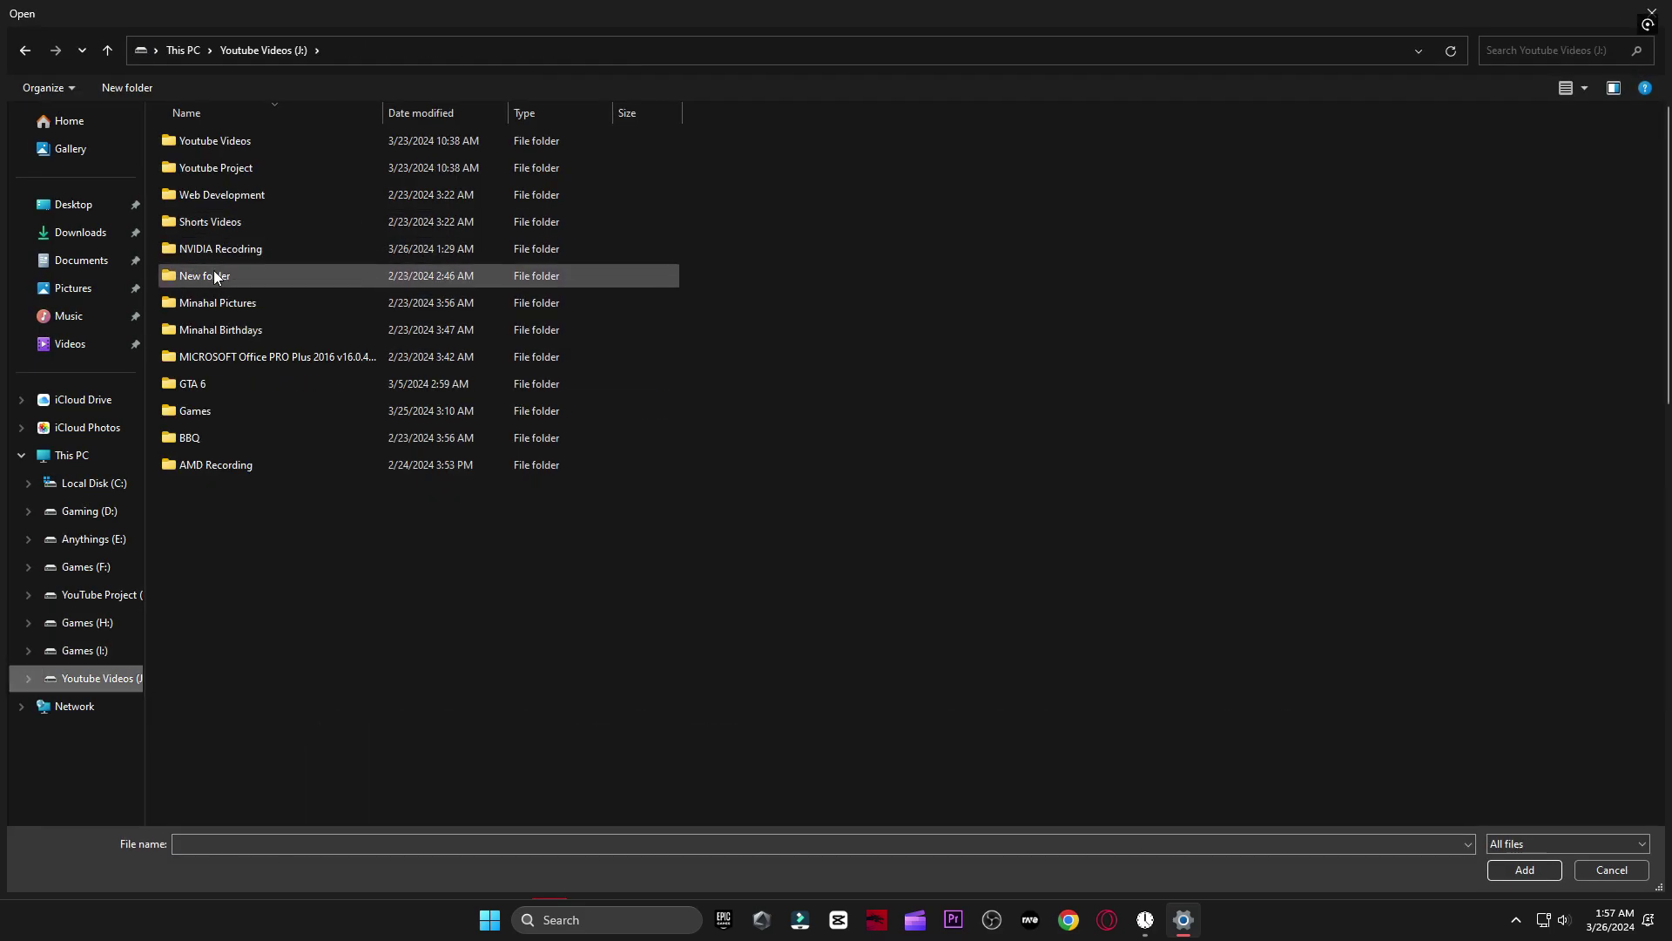
pyautogui.doubleClick(202, 409)
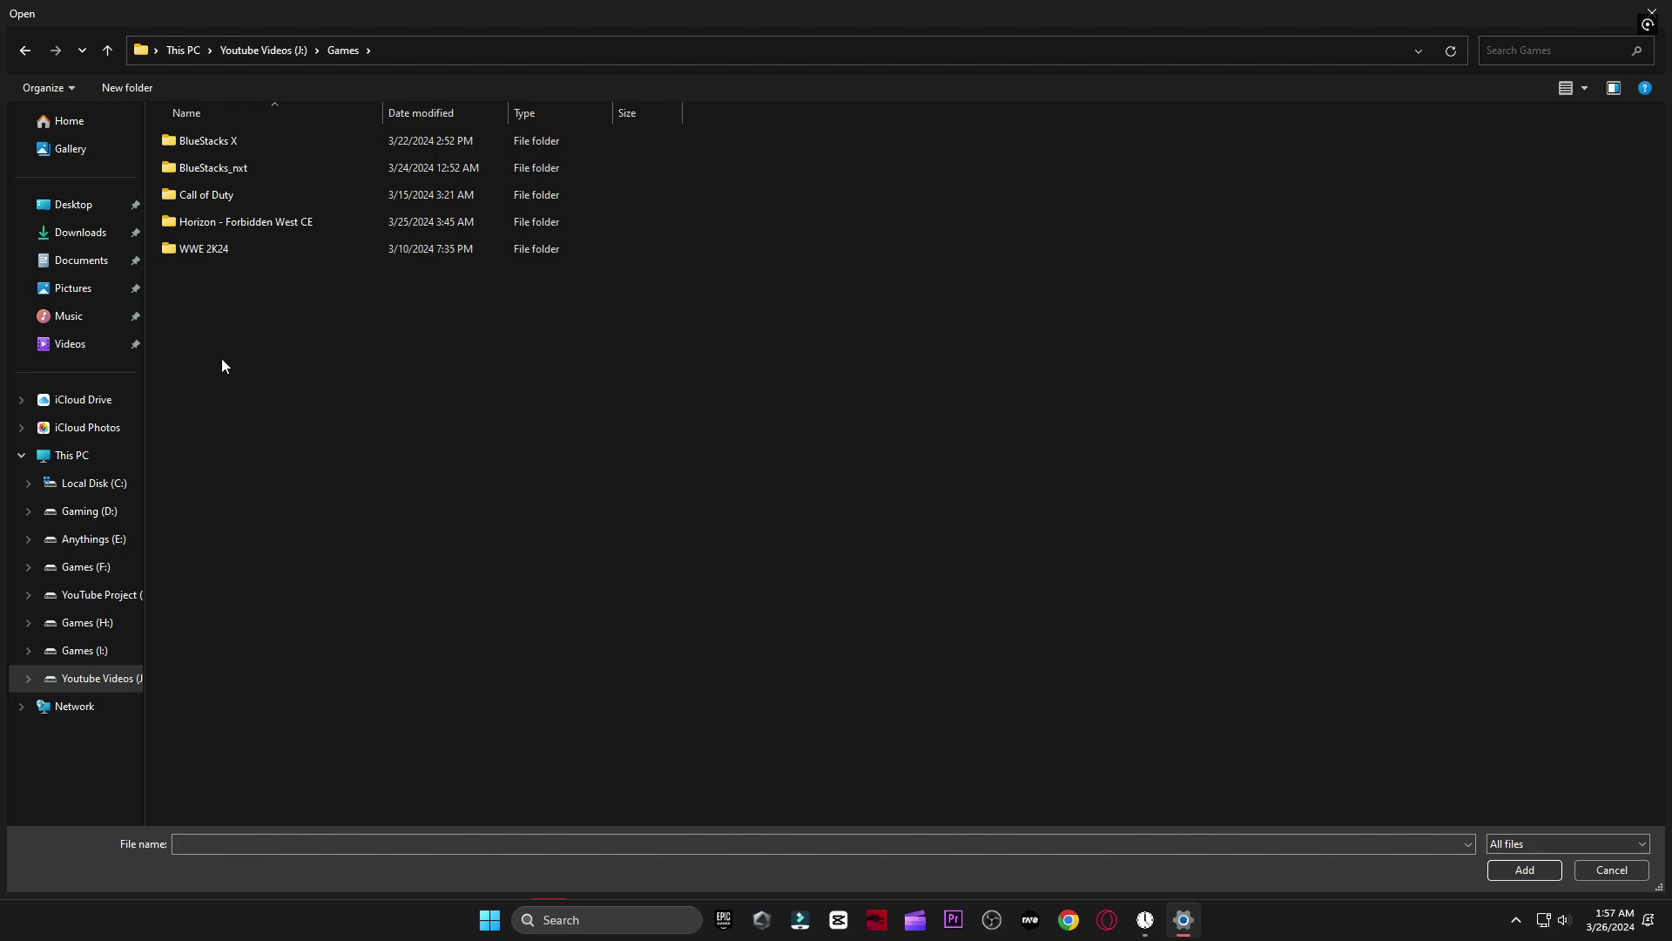
pyautogui.doubleClick(263, 223)
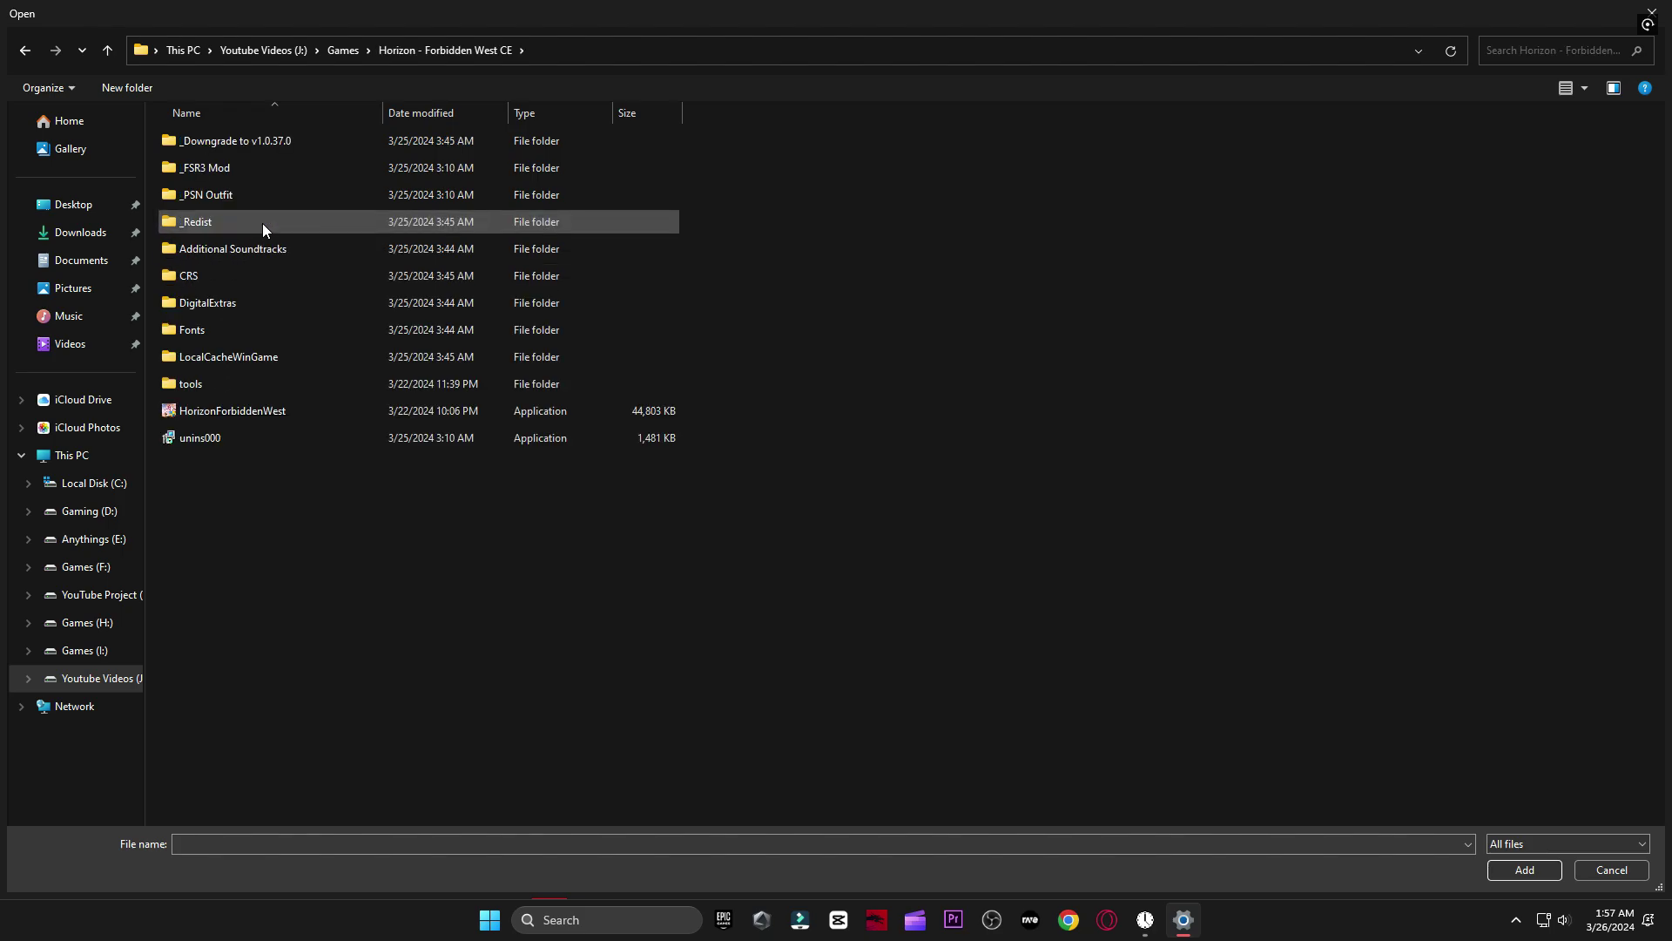
pyautogui.click(241, 409)
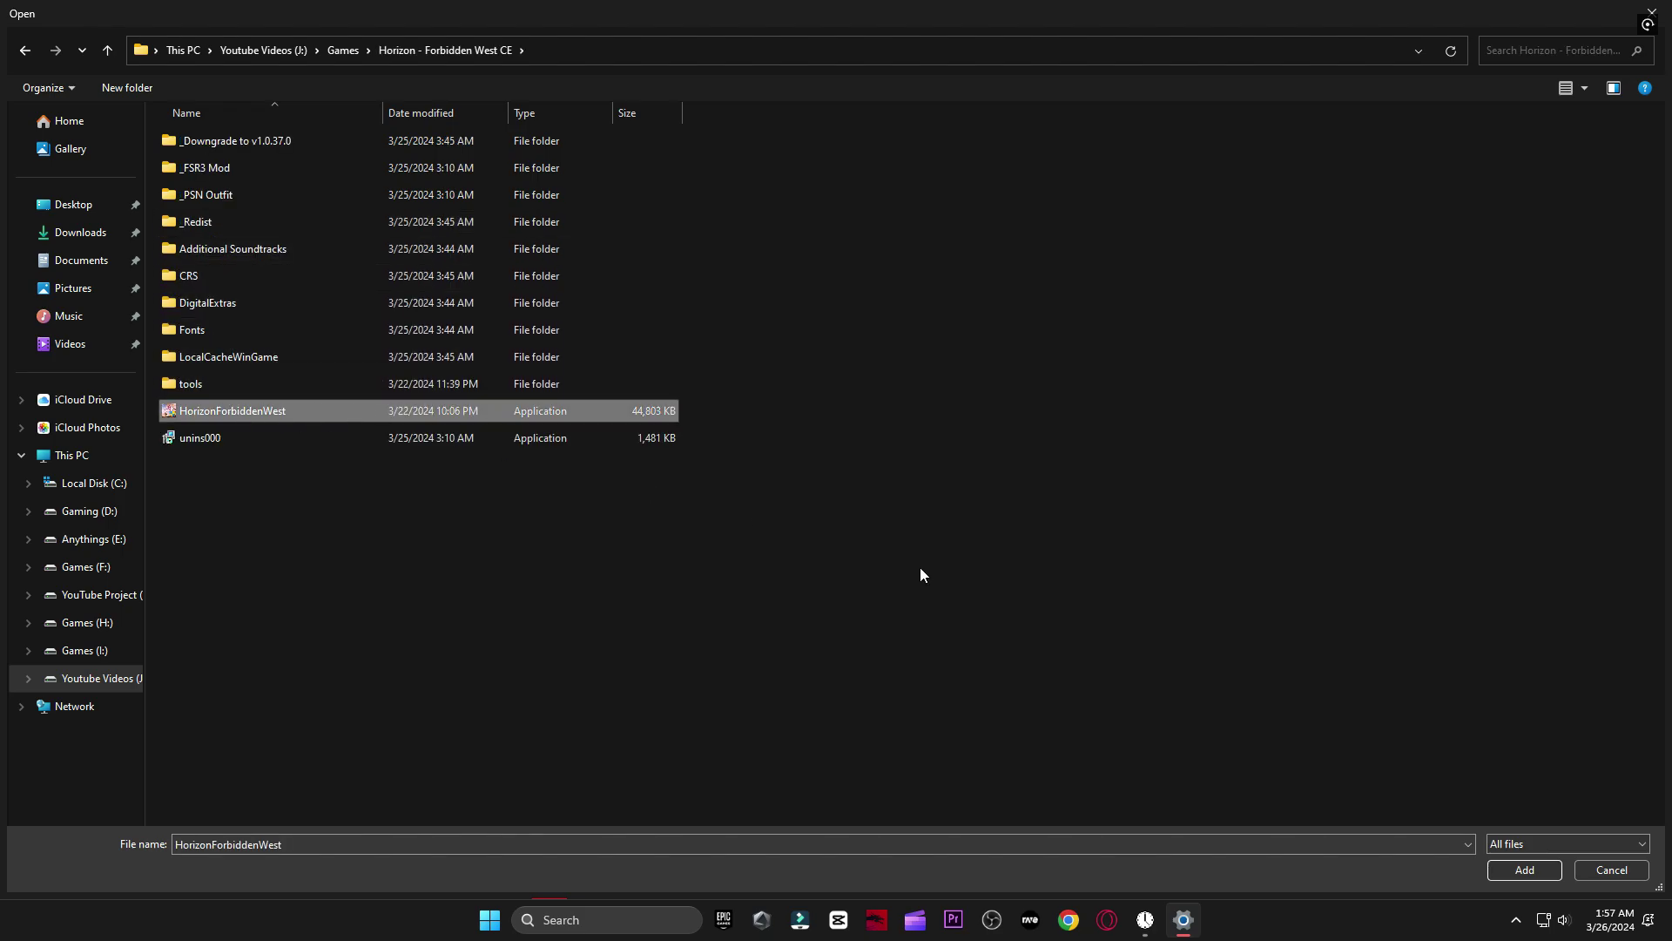
pyautogui.click(1524, 870)
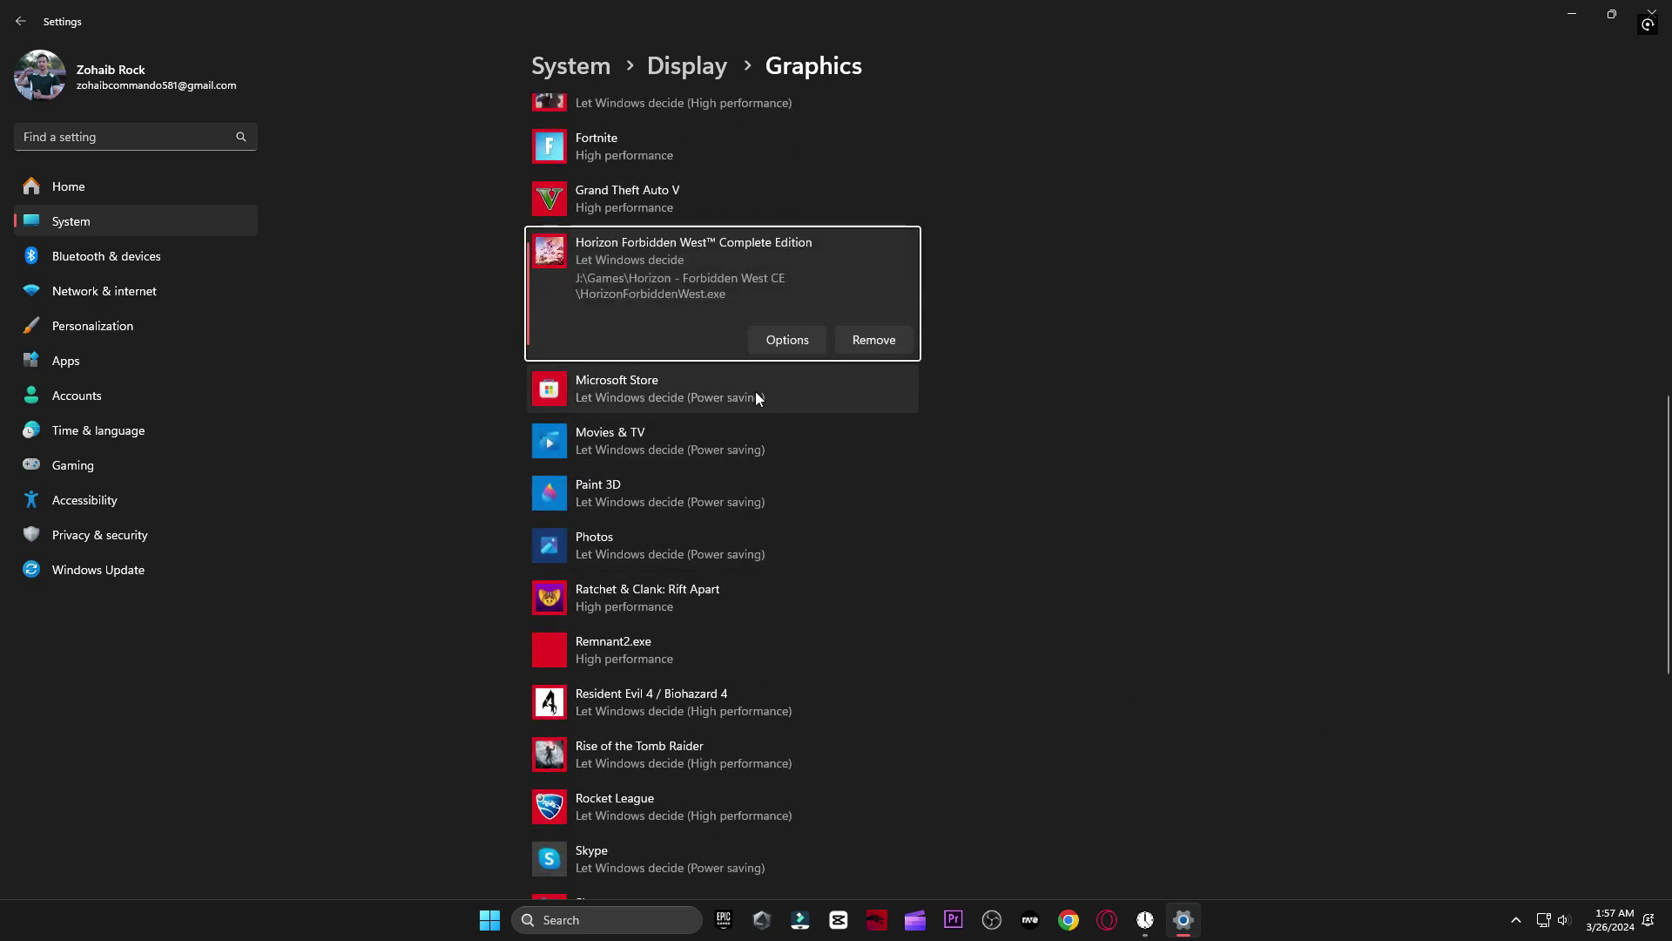
# Set the graphics preference of Horizon Forbidden West Complete Edition to High performance and save it.
pyautogui.click(784, 341)
pyautogui.click(722, 452)
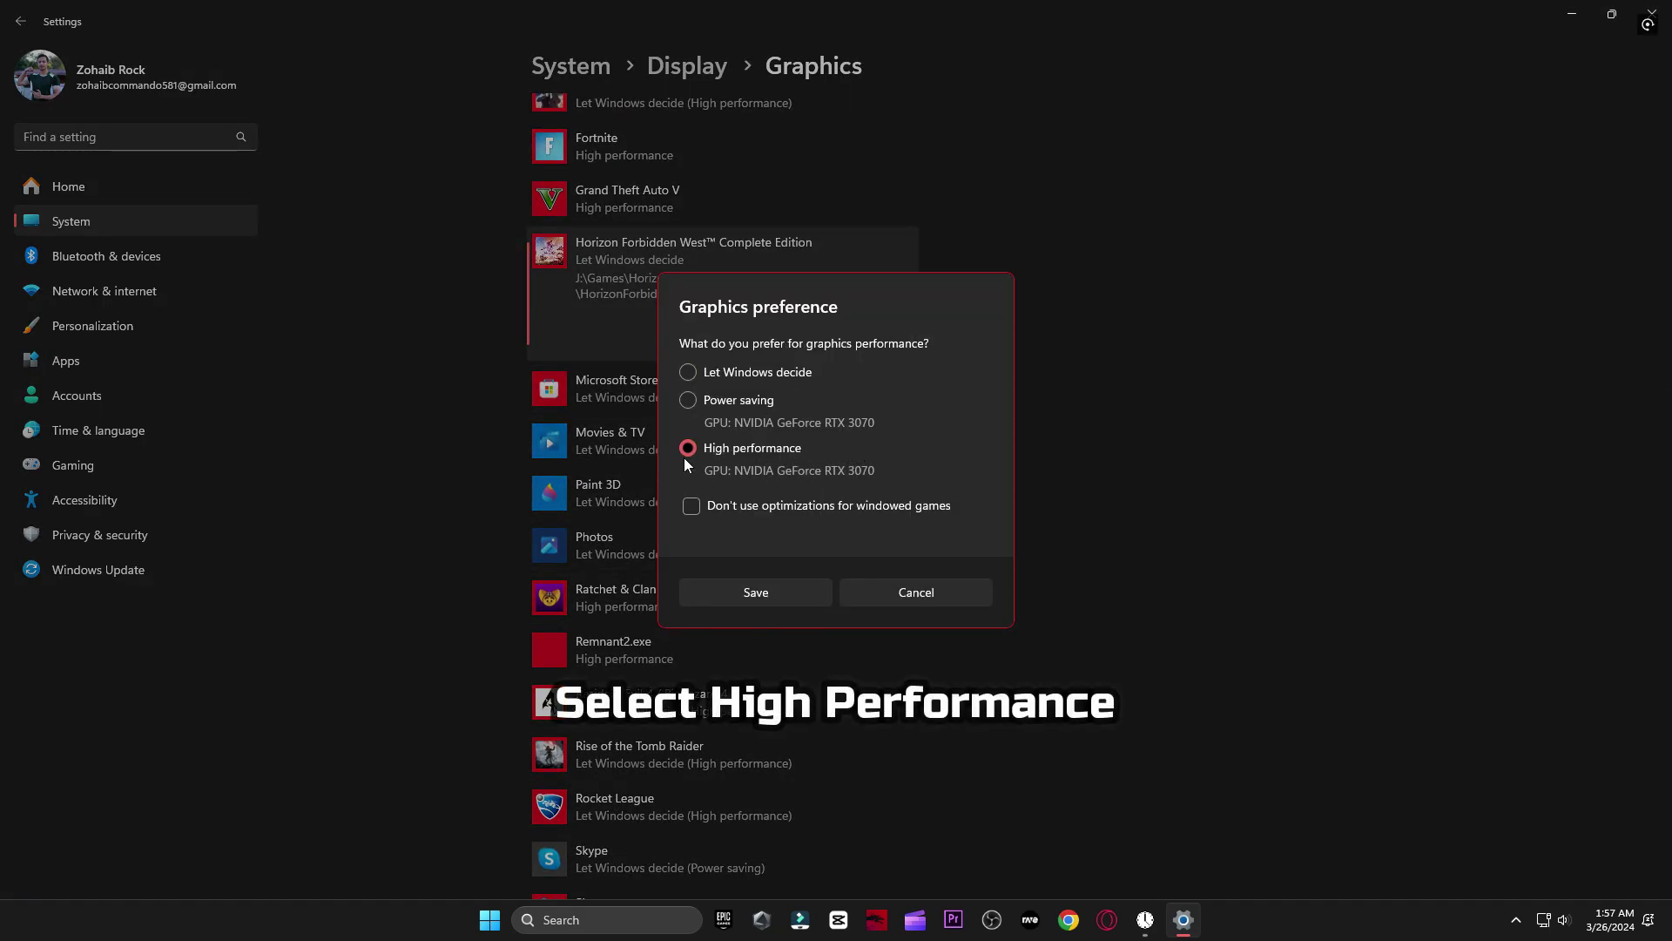
pyautogui.click(750, 589)
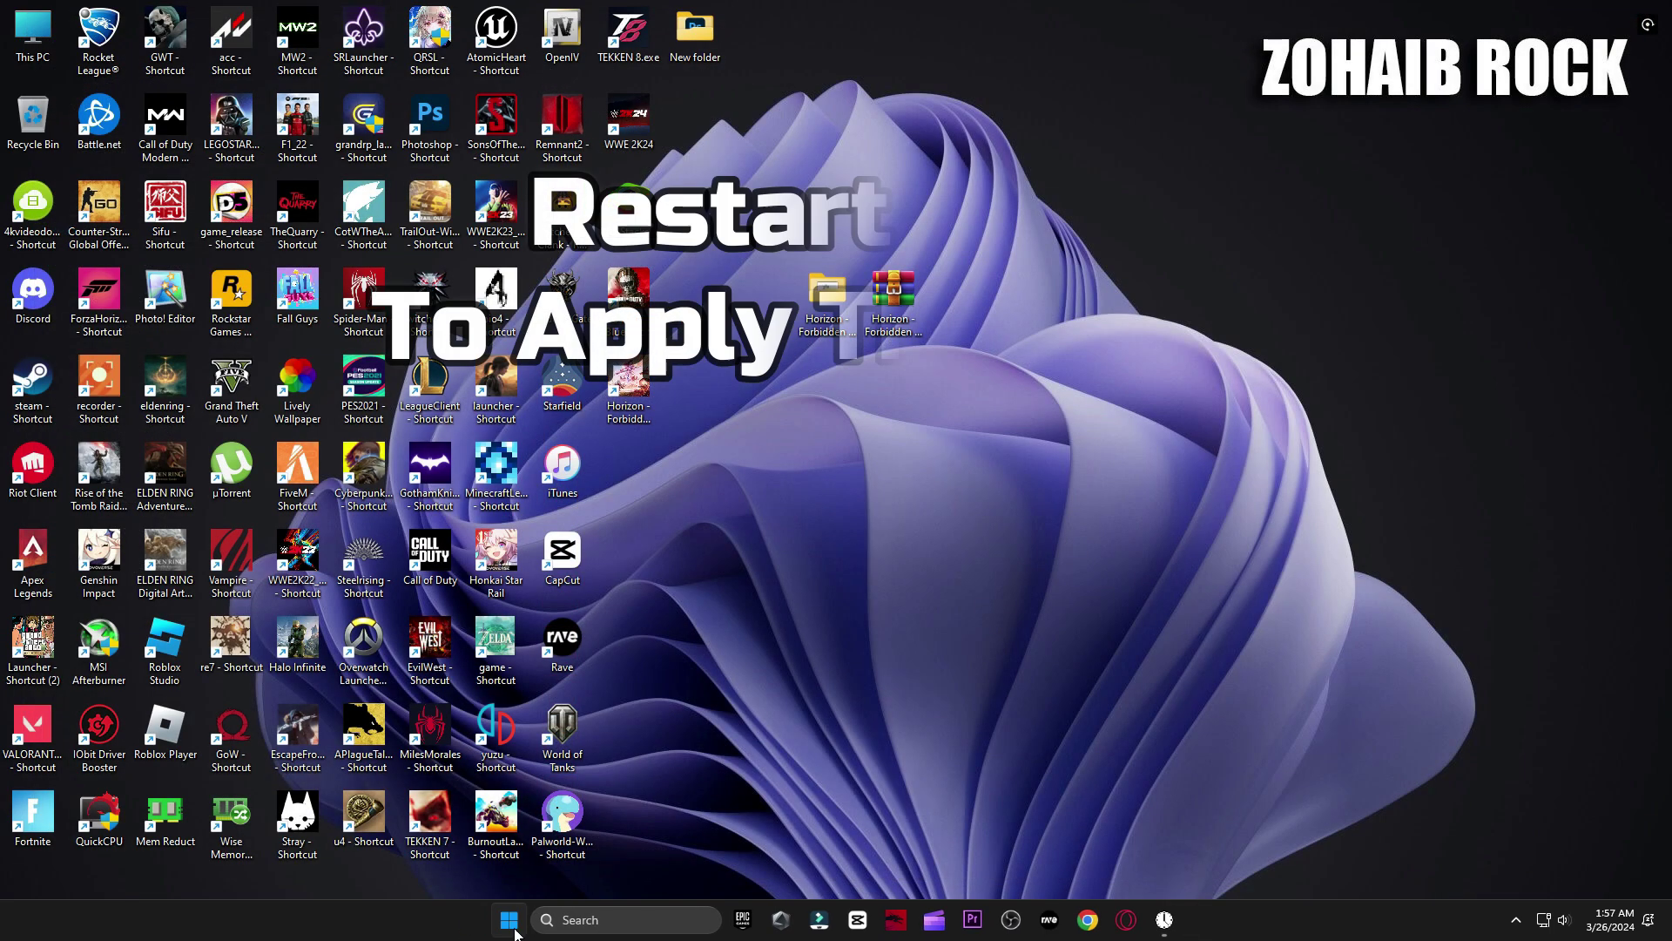
# Restart the PC to apply the changes.
pyautogui.click(513, 925)
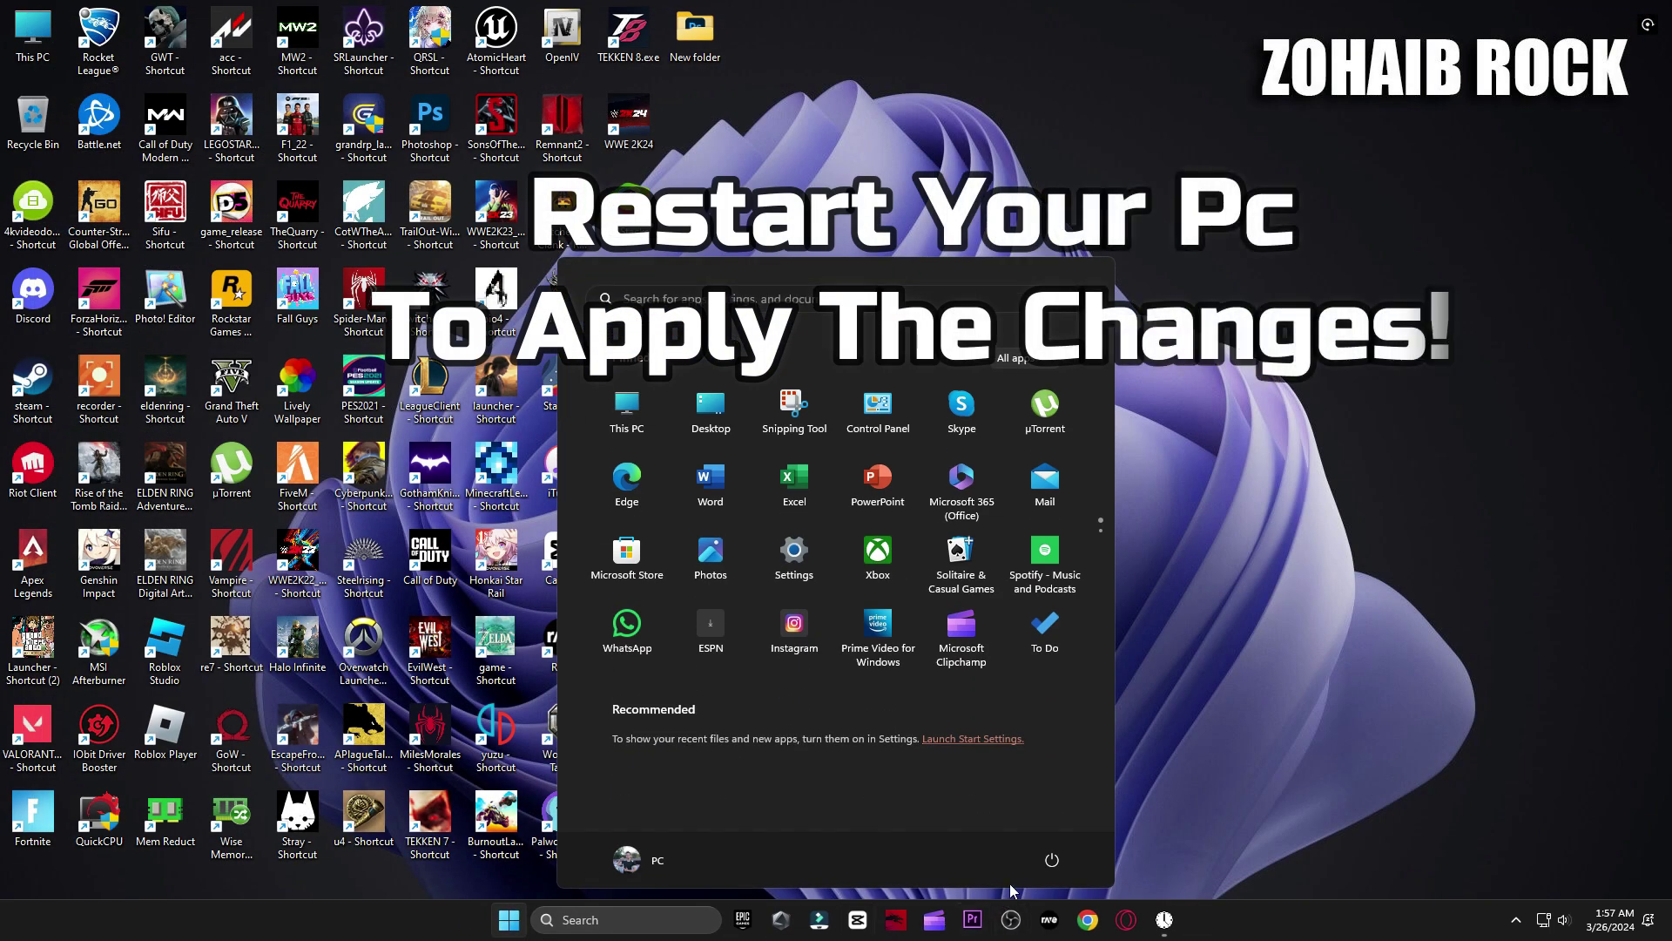
pyautogui.click(1052, 860)
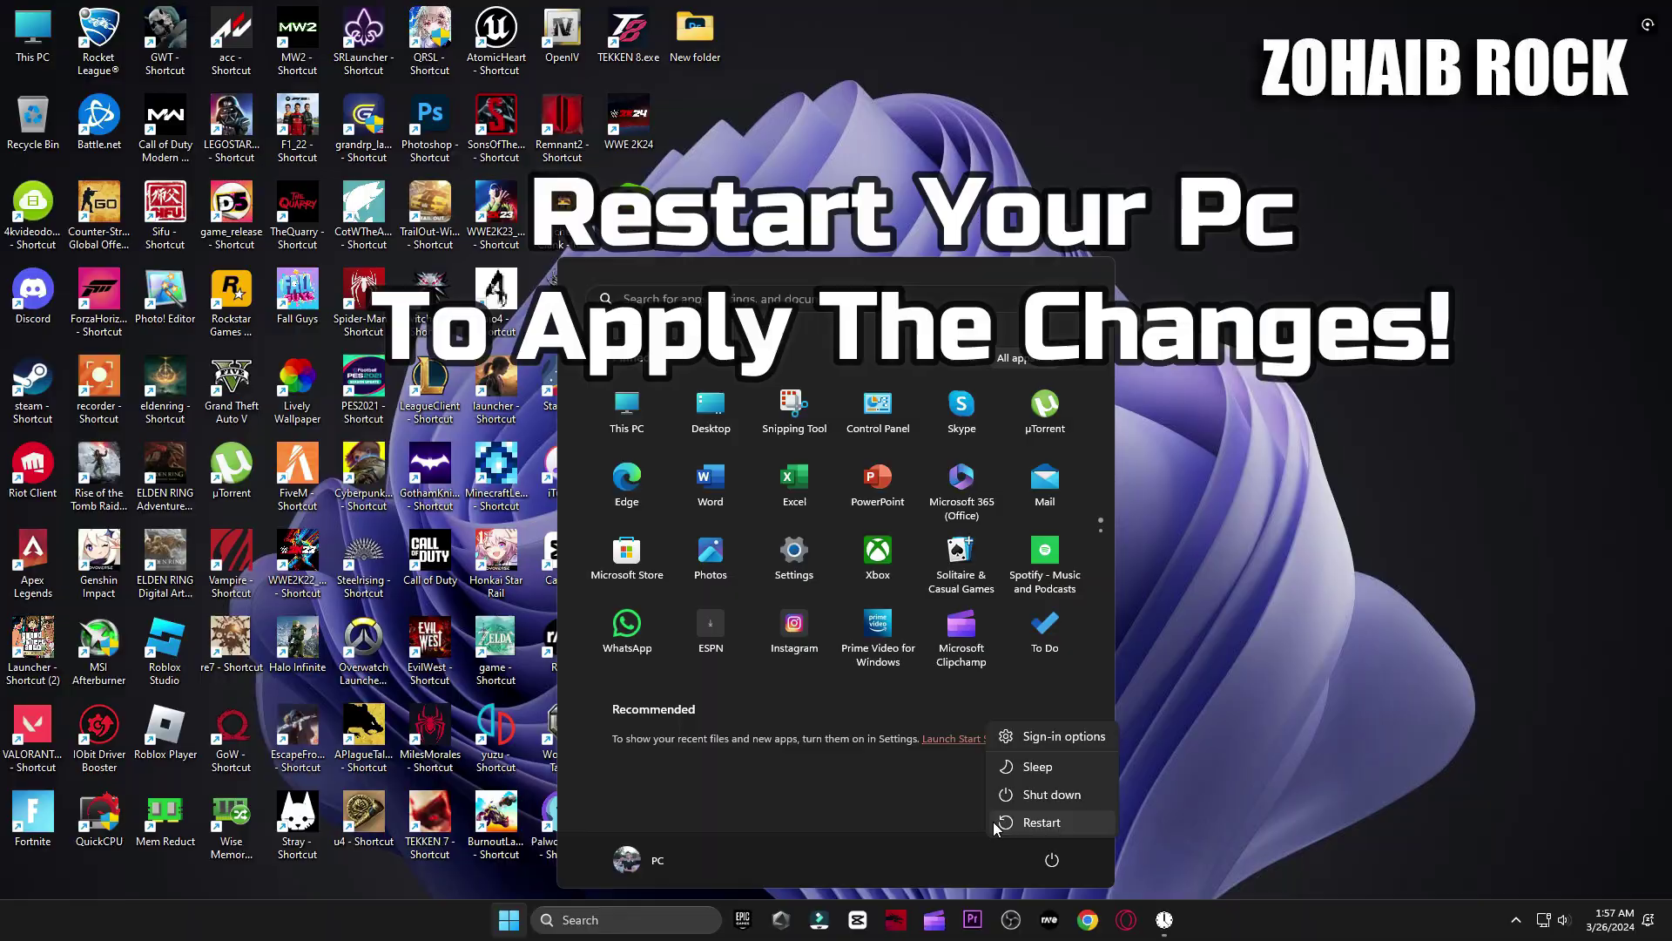